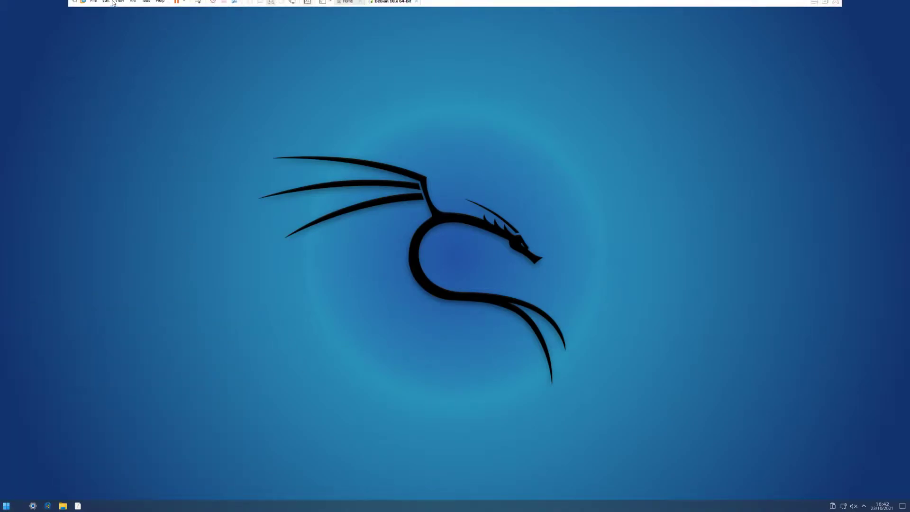
Open the virtual machine settings and review the processor, hard disk, network and CD/DVD pages.
{"action": "left_click", "coordinate": [120, 5]}
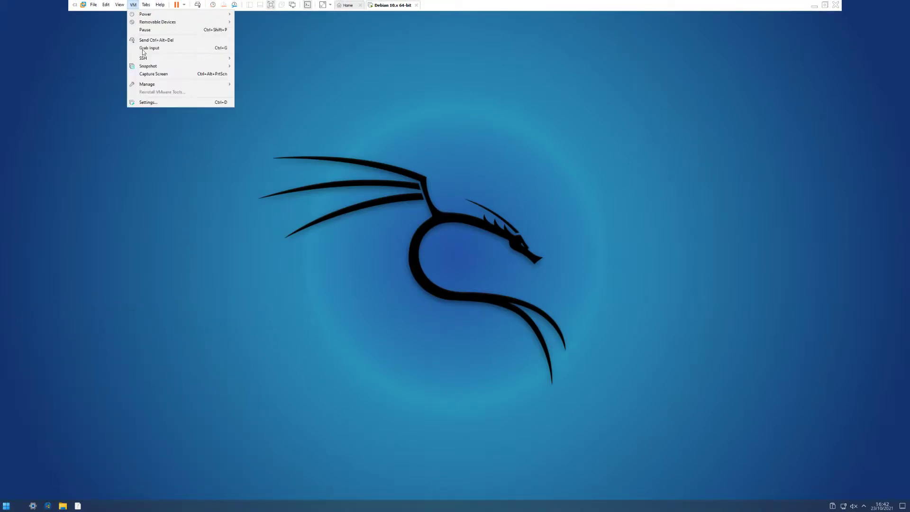
{"action": "left_click", "coordinate": [141, 108]}
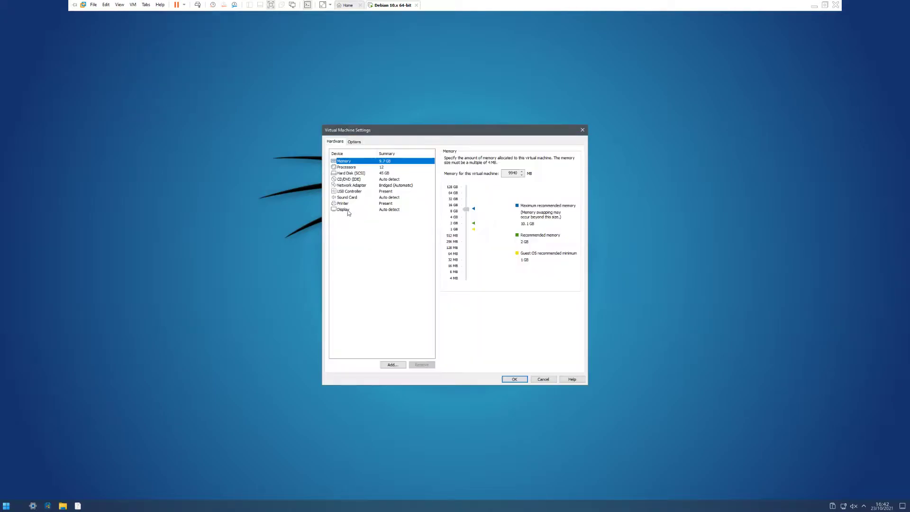
{"action": "left_click", "coordinate": [374, 169]}
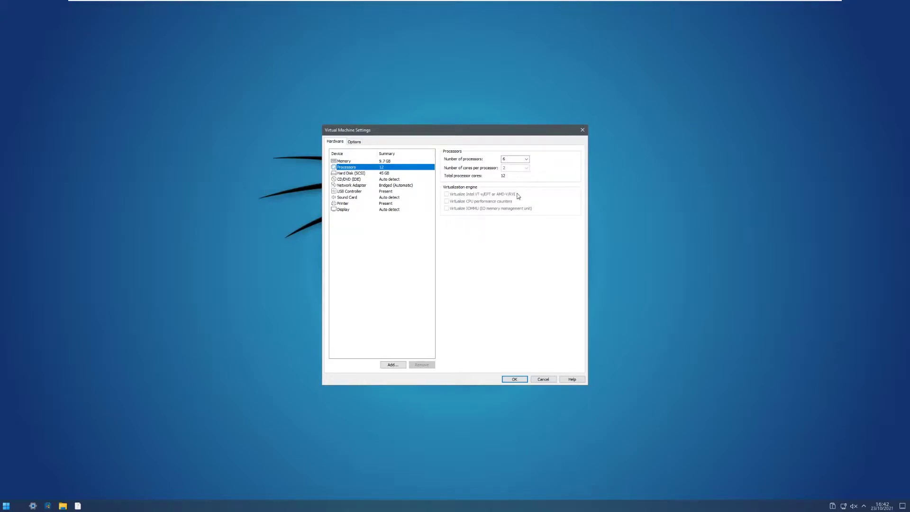
{"action": "left_click", "coordinate": [378, 174]}
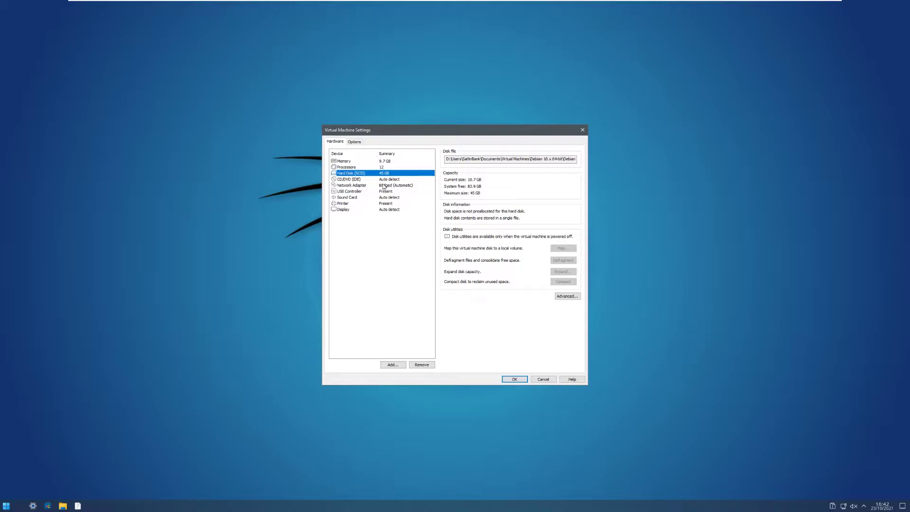
{"action": "left_click", "coordinate": [383, 185]}
{"action": "left_click", "coordinate": [381, 179]}
{"action": "left_click", "coordinate": [374, 173]}
Check the VM's processor, CD/DVD, USB controller and display settings, then close the dialog.
{"action": "left_click", "coordinate": [378, 167]}
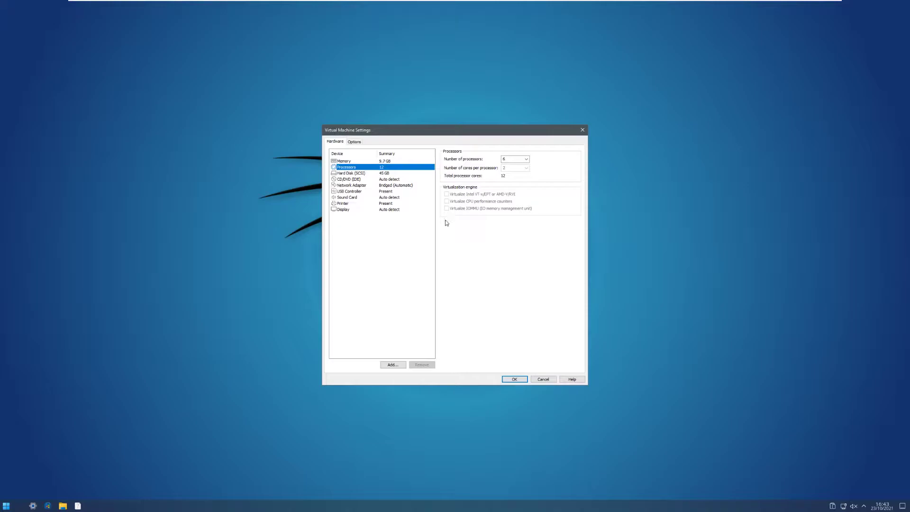
{"action": "left_click", "coordinate": [398, 179]}
{"action": "left_click", "coordinate": [396, 185]}
{"action": "left_click", "coordinate": [376, 192]}
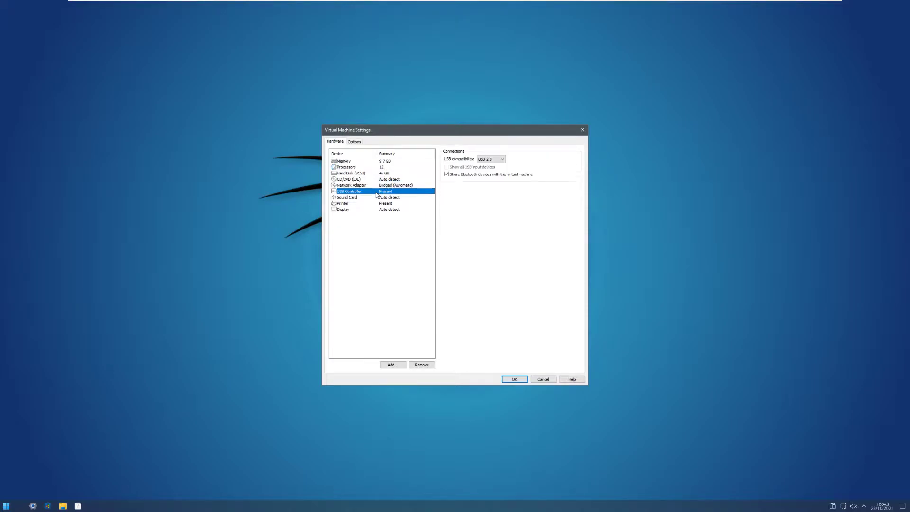
{"action": "left_click", "coordinate": [358, 209]}
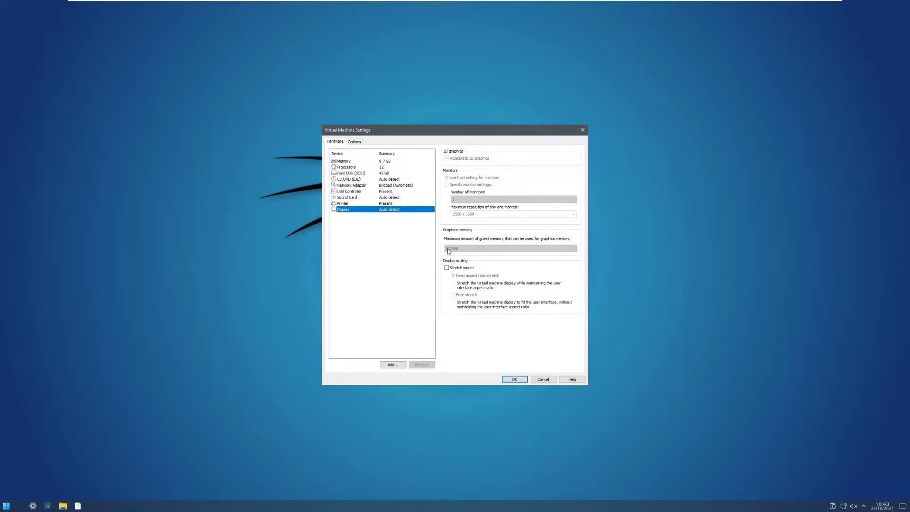
{"action": "left_click", "coordinate": [514, 379]}
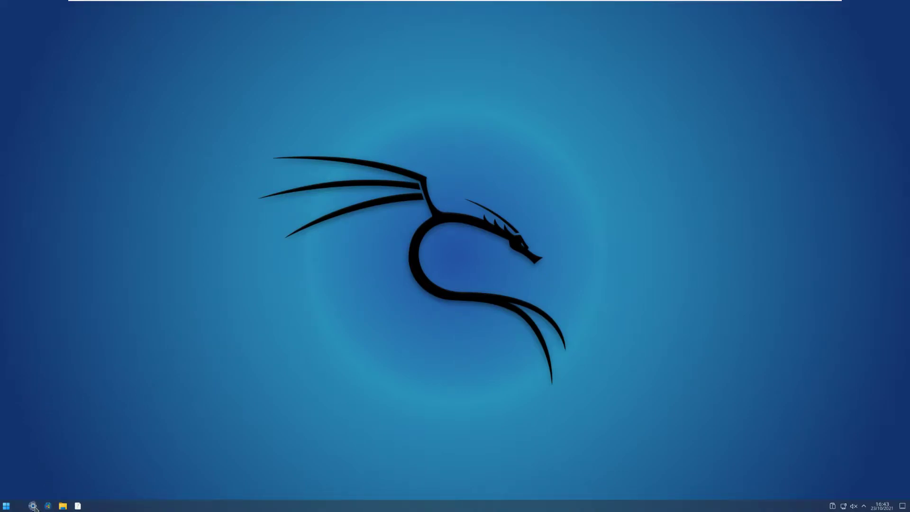
Open System Settings maximized and go through Desktop Effects to the Virtual Desktops page.
{"action": "left_click", "coordinate": [32, 506]}
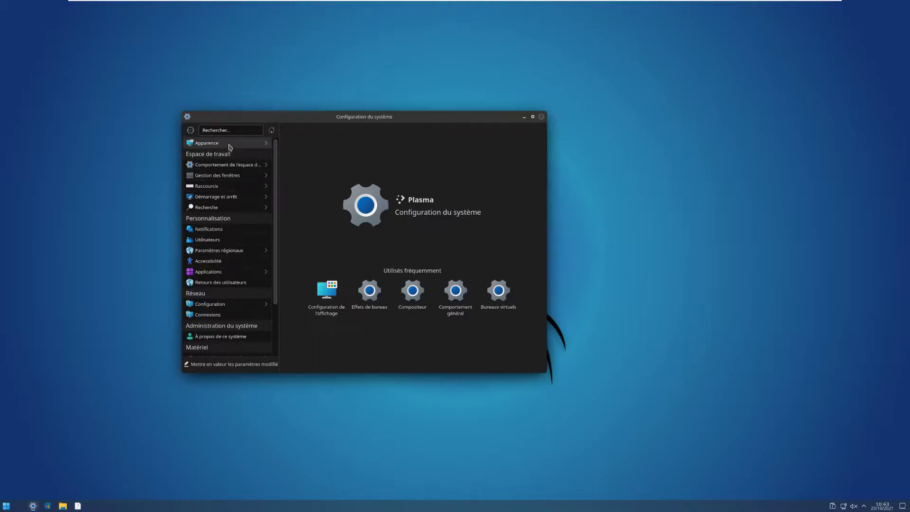
{"action": "double_click", "coordinate": [321, 123]}
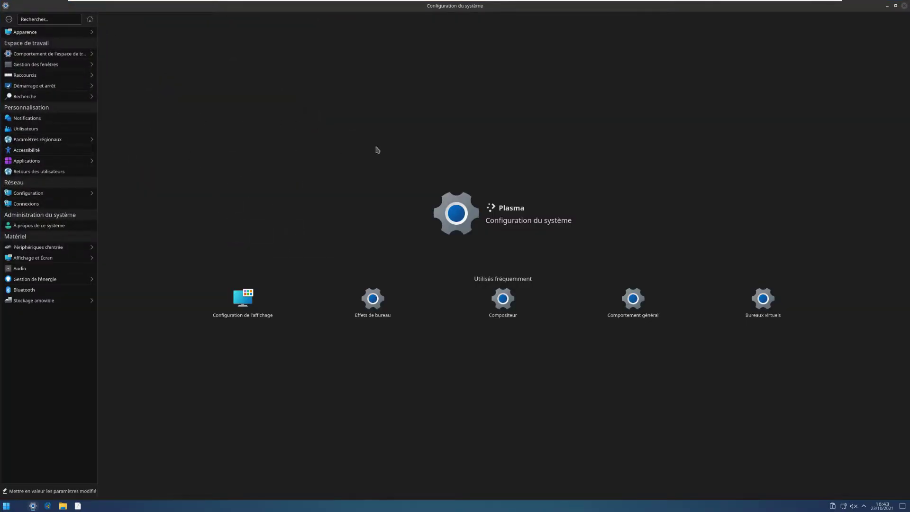
{"action": "left_click", "coordinate": [383, 304]}
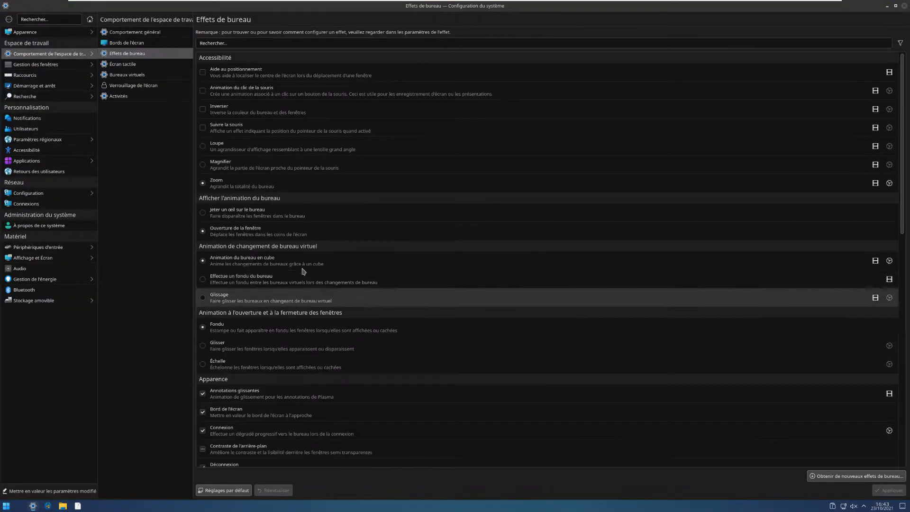
{"action": "left_click", "coordinate": [138, 75]}
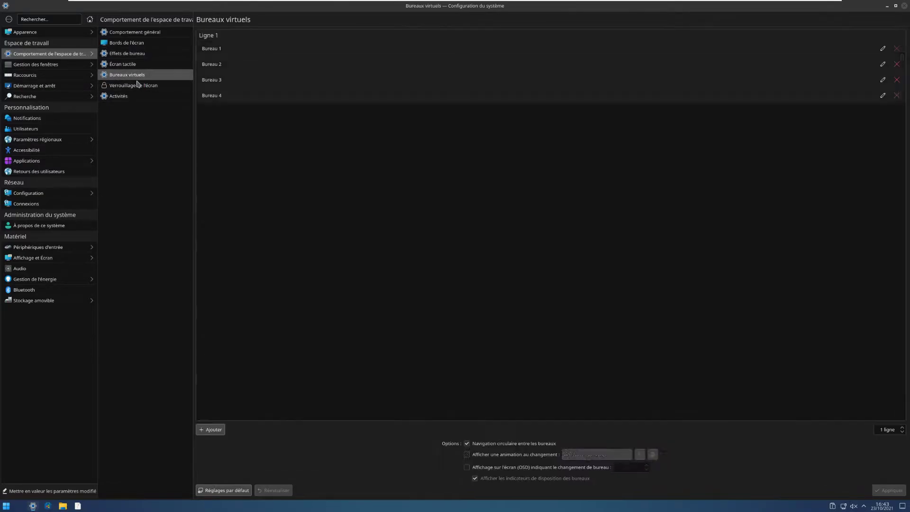
Change the virtual desktop row count, then set it back to a single row.
{"action": "left_click", "coordinate": [904, 431]}
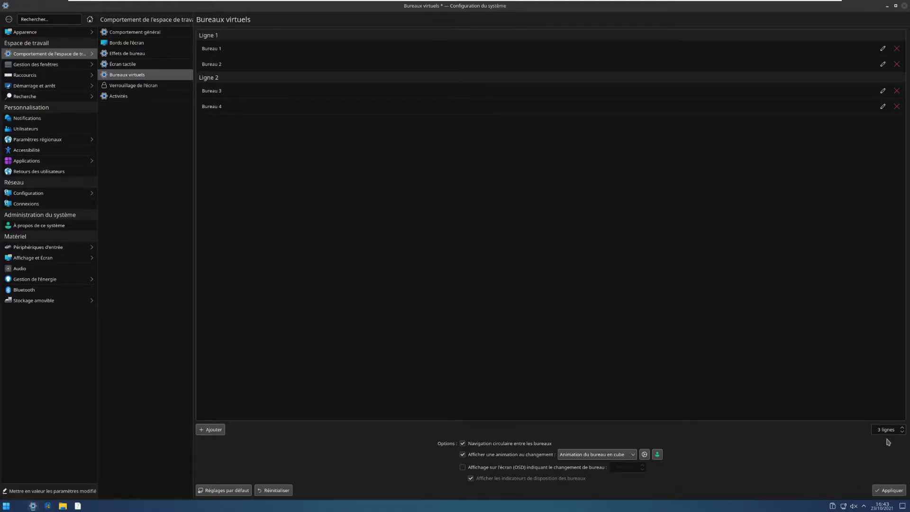
{"action": "scroll", "coordinate": [906, 433], "scroll_direction": "up", "scroll_amount": 2}
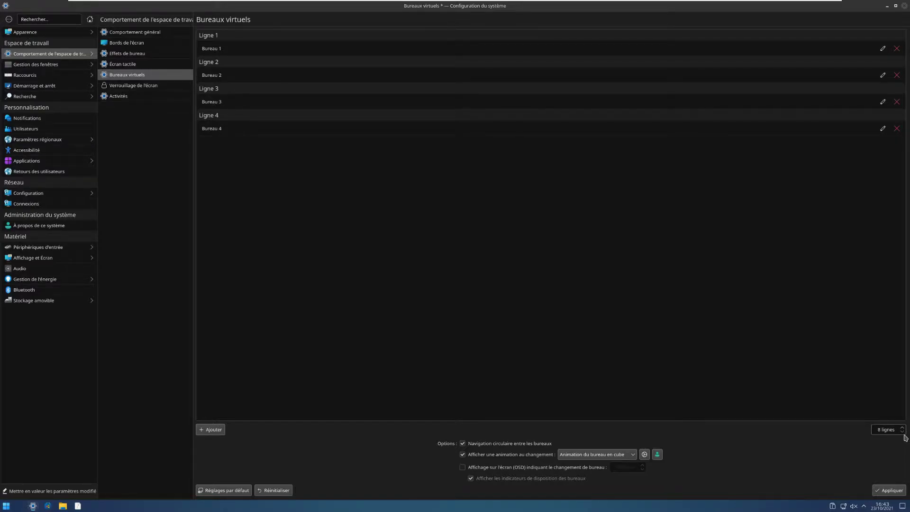
{"action": "left_click_drag", "start_coordinate": [893, 433], "coordinate": [809, 430]}
{"action": "key", "text": "End"}
{"action": "key", "text": "Down"}
{"action": "key", "text": "Down"}
{"action": "key", "text": "Down"}
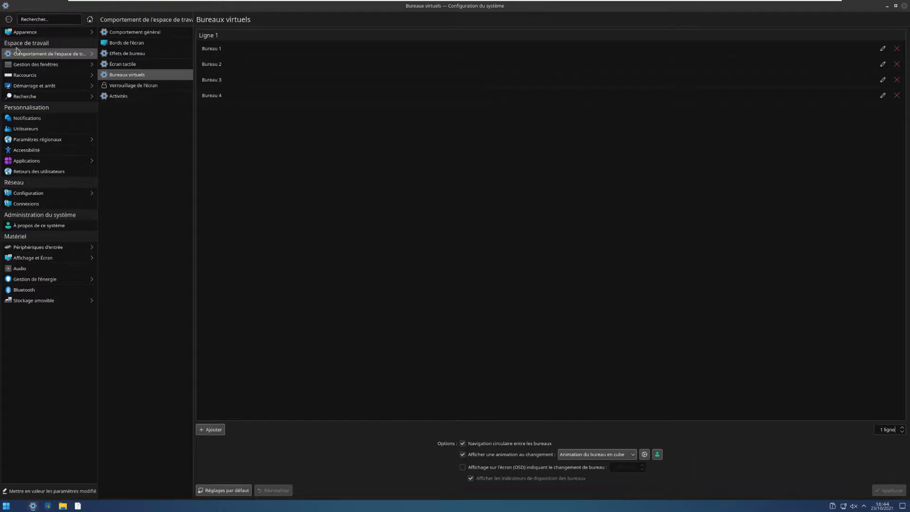
Turn the microphone volume down to 0% on the Audio page.
{"action": "left_click", "coordinate": [36, 33]}
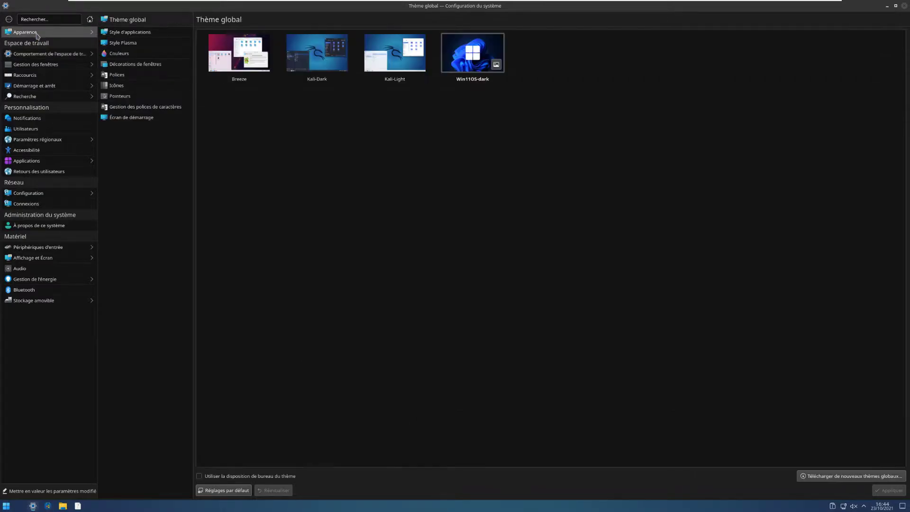
{"action": "left_click", "coordinate": [34, 273]}
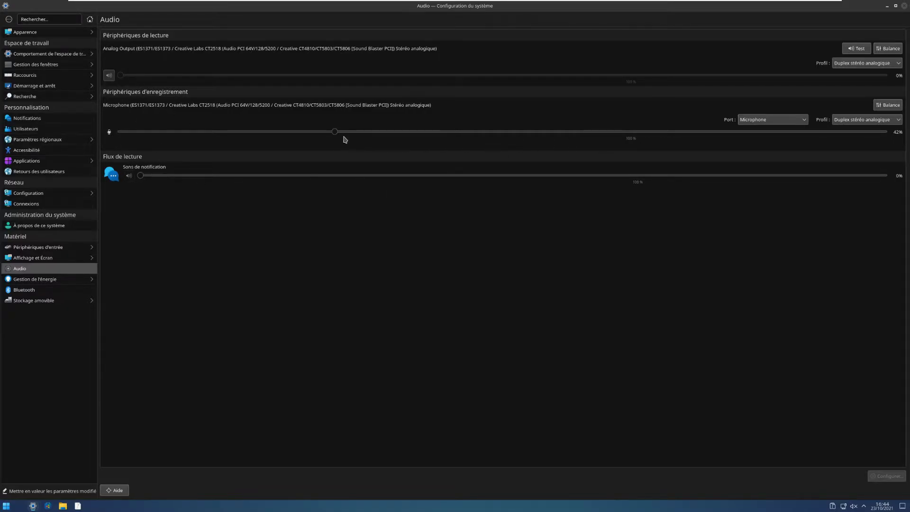
{"action": "left_click_drag", "start_coordinate": [337, 137], "coordinate": [83, 128]}
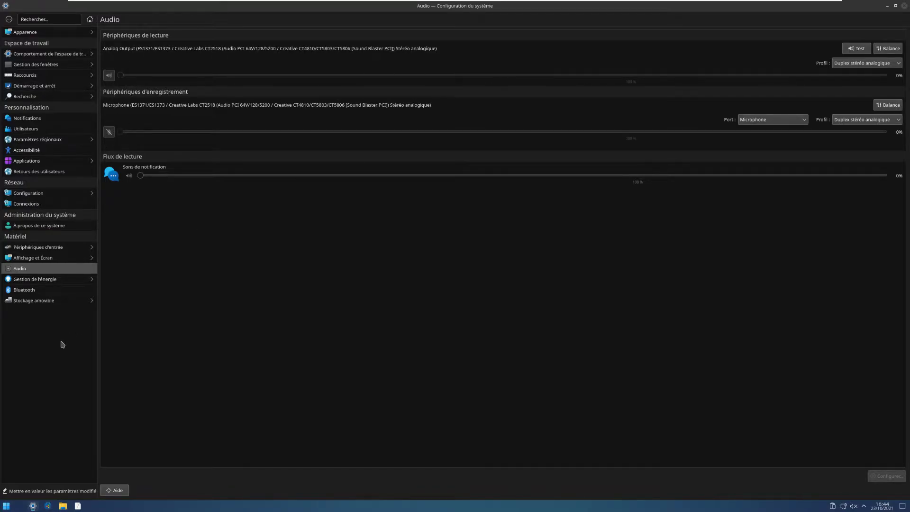
Disable screen energy saving in Power Management and apply the change.
{"action": "left_click", "coordinate": [35, 290]}
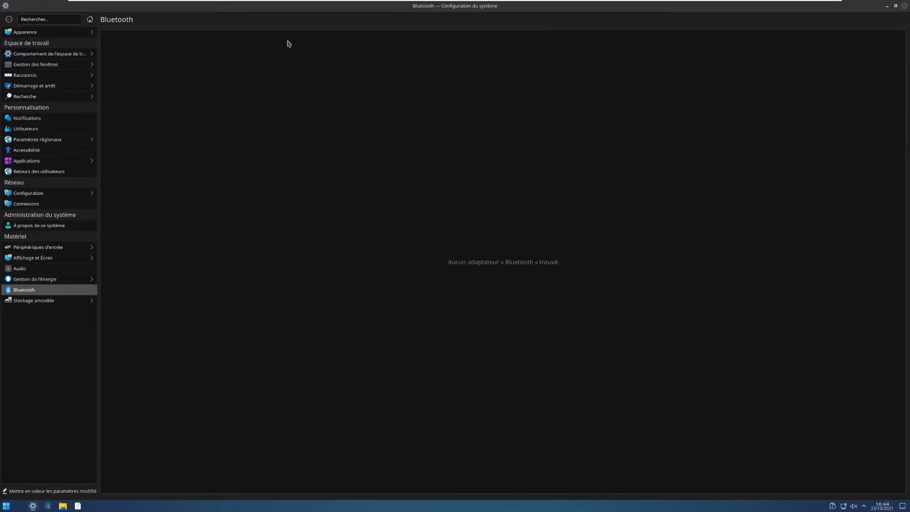
{"action": "left_click", "coordinate": [45, 279]}
{"action": "left_click", "coordinate": [227, 42]}
{"action": "left_click", "coordinate": [904, 489]}
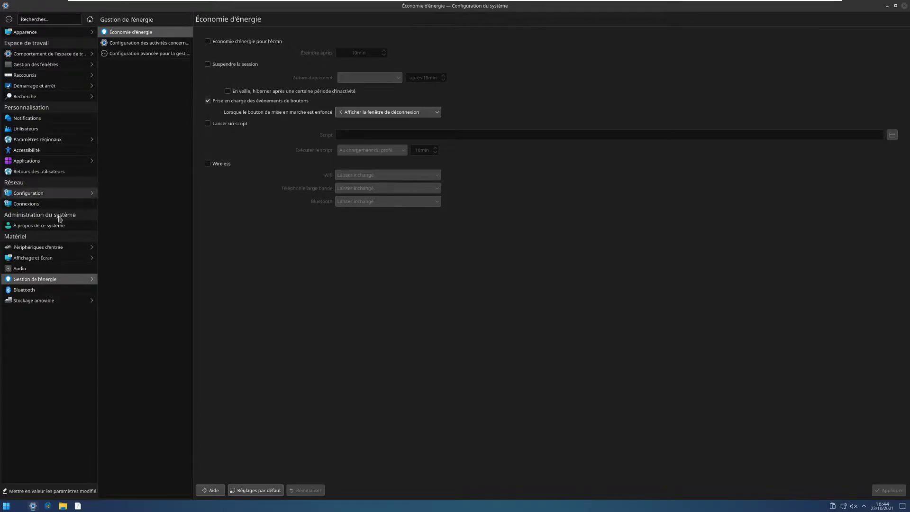
Set Wired connection 1's link negotiation to Manuel with 1 Gb/s speed and full duplex.
{"action": "left_click", "coordinate": [44, 207]}
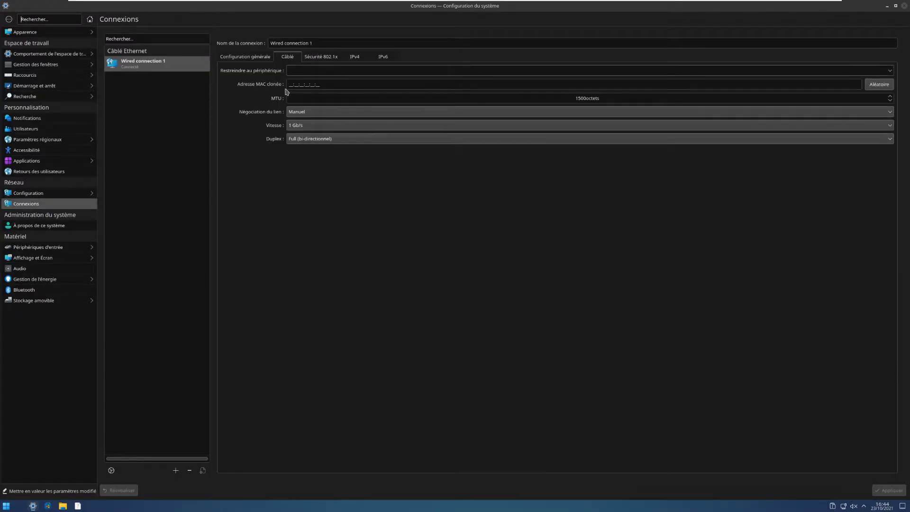
{"action": "double_click", "coordinate": [554, 103]}
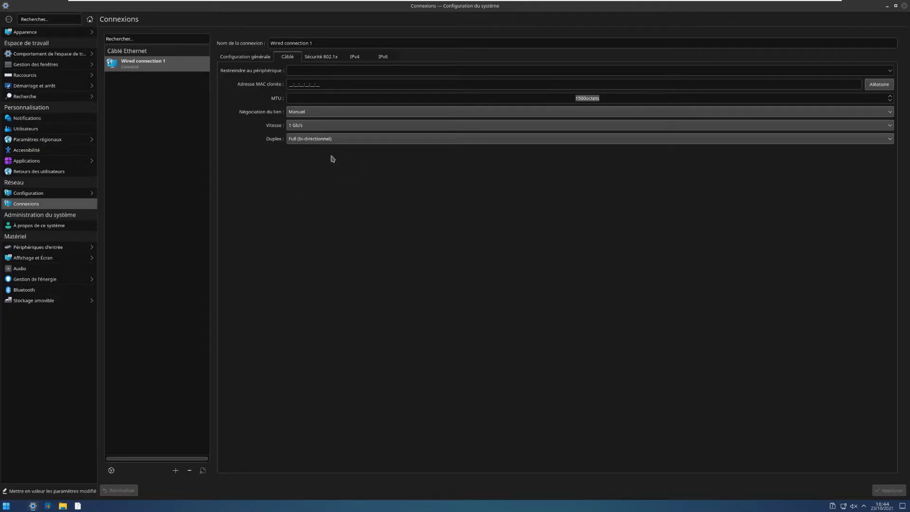
{"action": "left_click", "coordinate": [302, 113]}
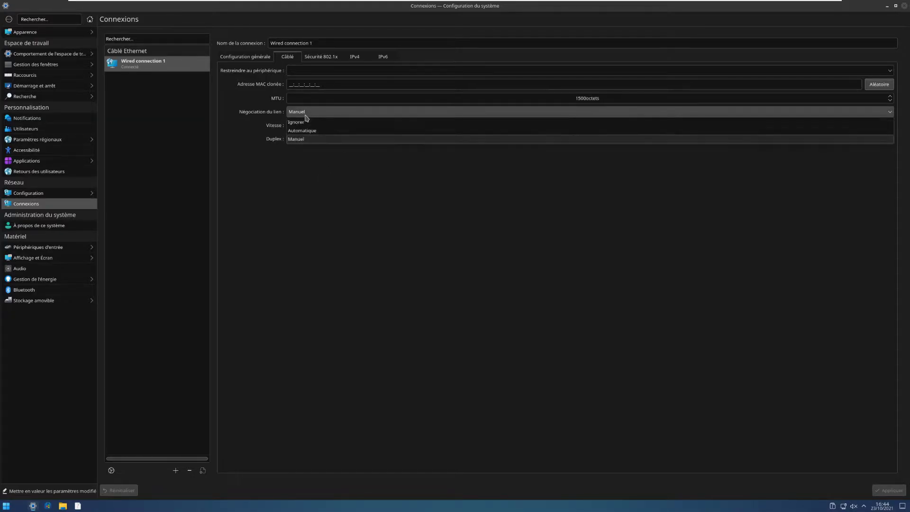
{"action": "left_click", "coordinate": [302, 139]}
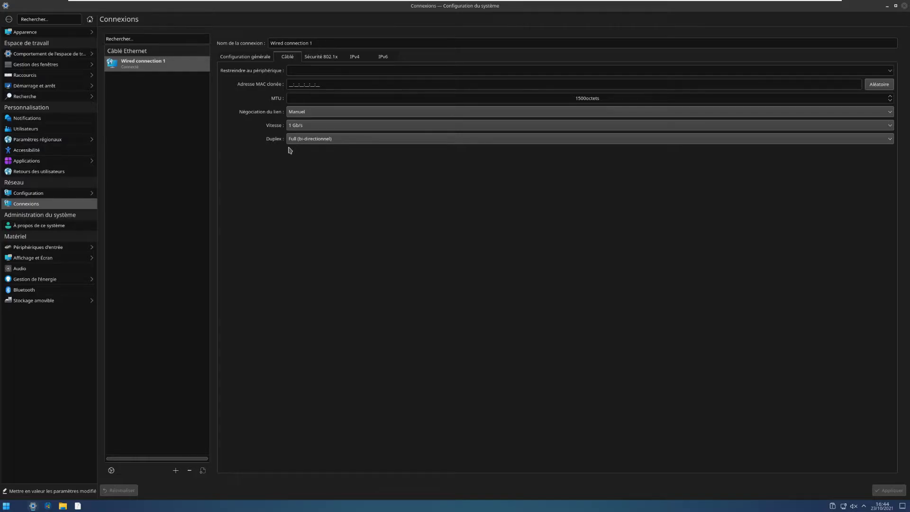
{"action": "left_click", "coordinate": [342, 139]}
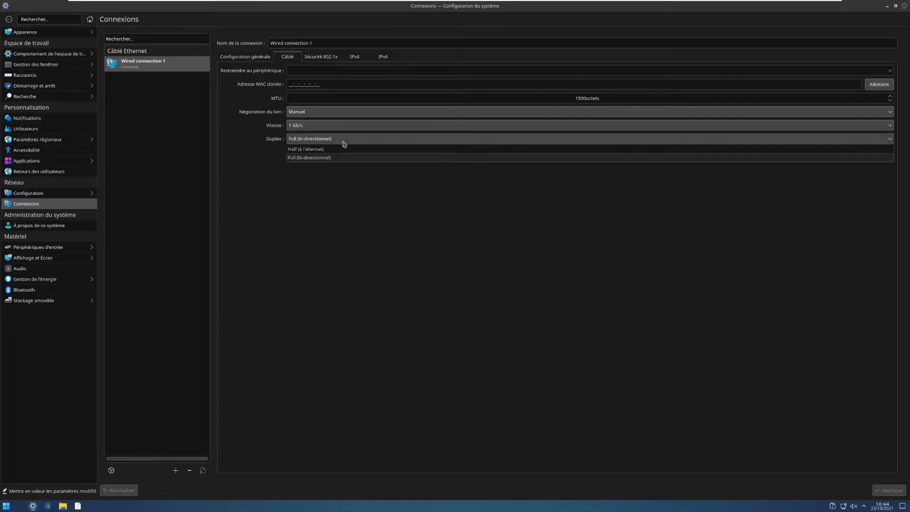
{"action": "left_click", "coordinate": [318, 157]}
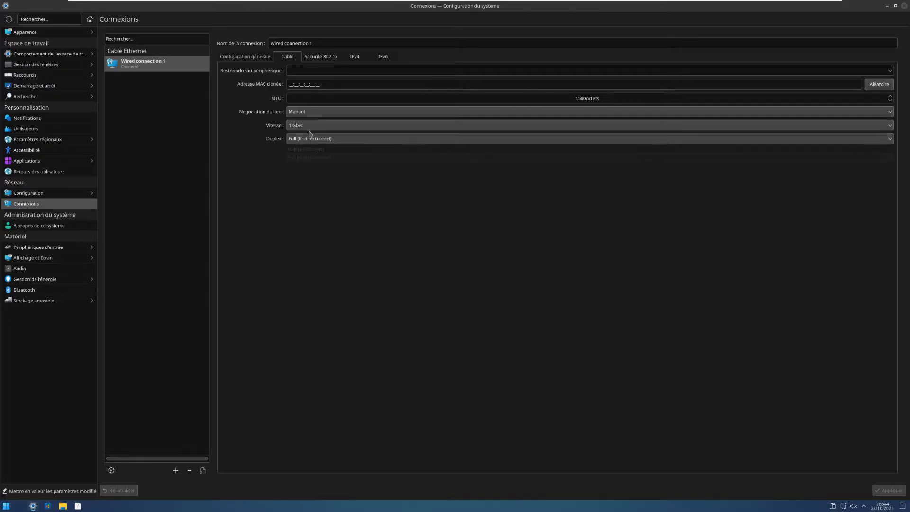
{"action": "left_click", "coordinate": [307, 127]}
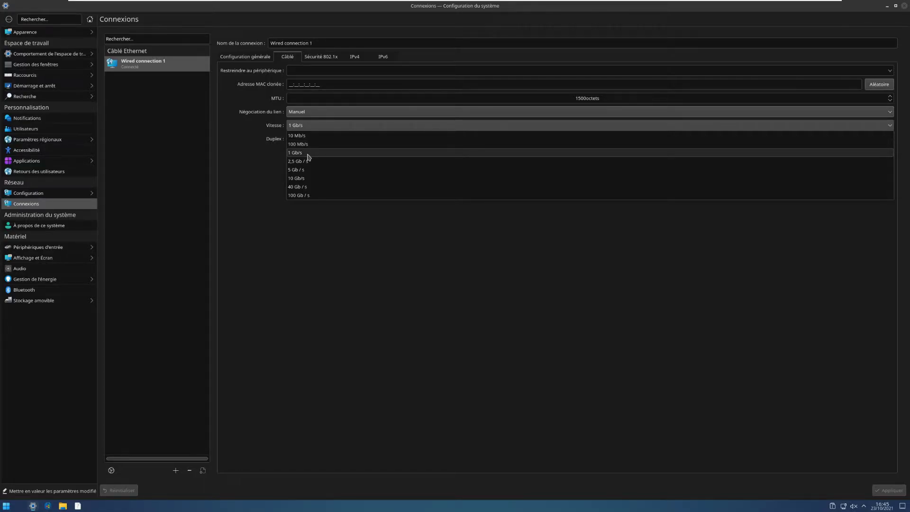
{"action": "left_click", "coordinate": [309, 154]}
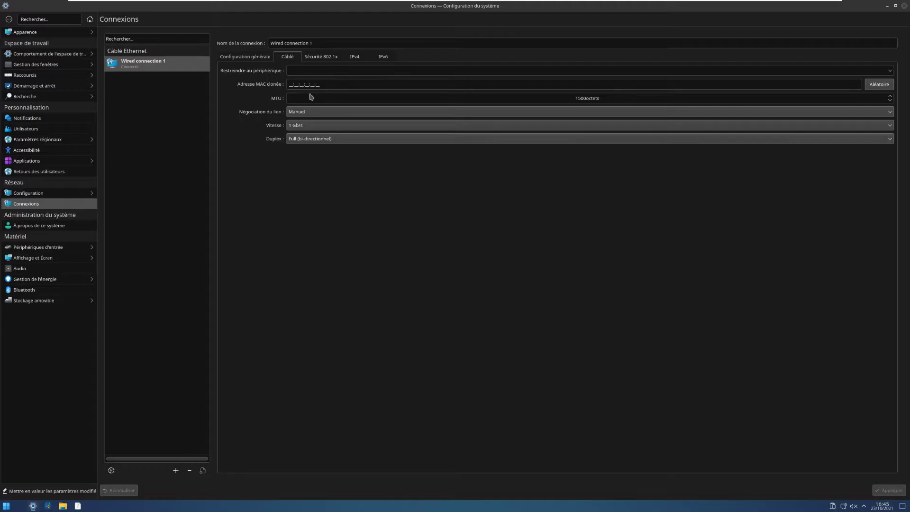
{"action": "left_click", "coordinate": [605, 99]}
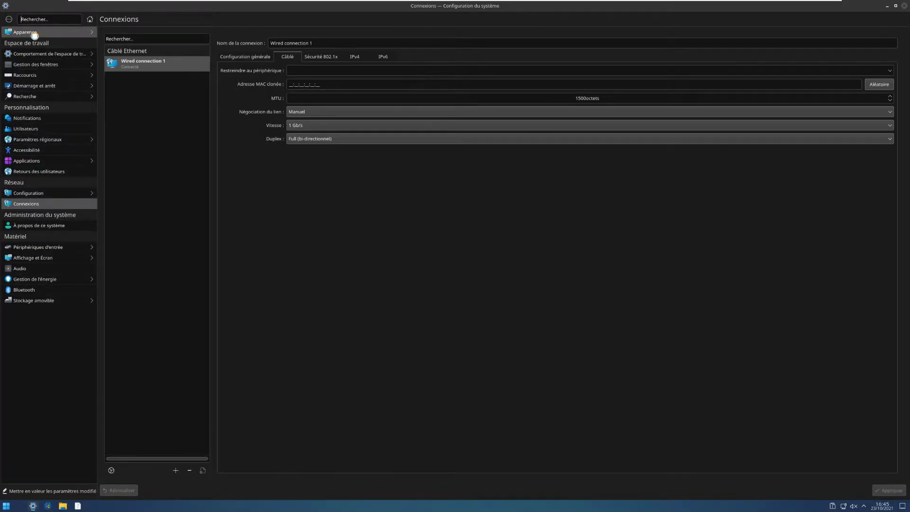
Browse downloadable global themes, viewing Polarnight-dark's details, then close the download window.
{"action": "left_click", "coordinate": [35, 33]}
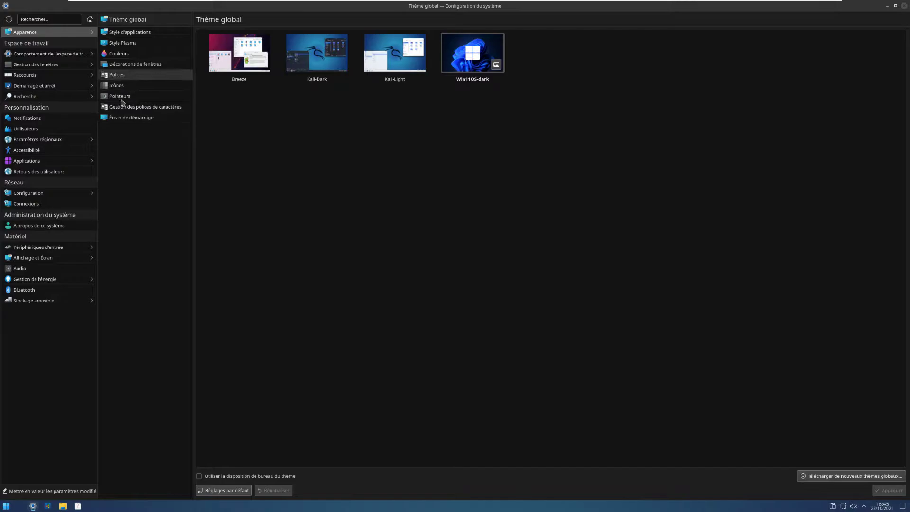
{"action": "left_click", "coordinate": [827, 476]}
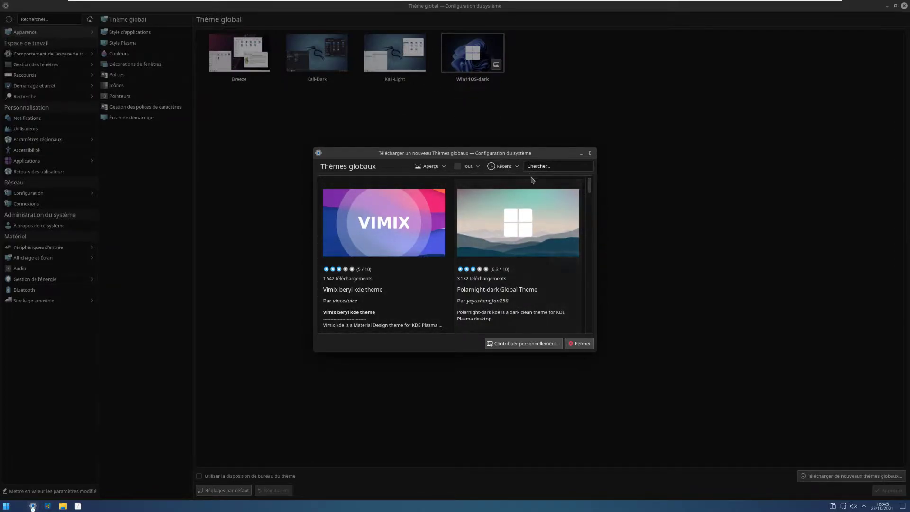
{"action": "left_click", "coordinate": [544, 237]}
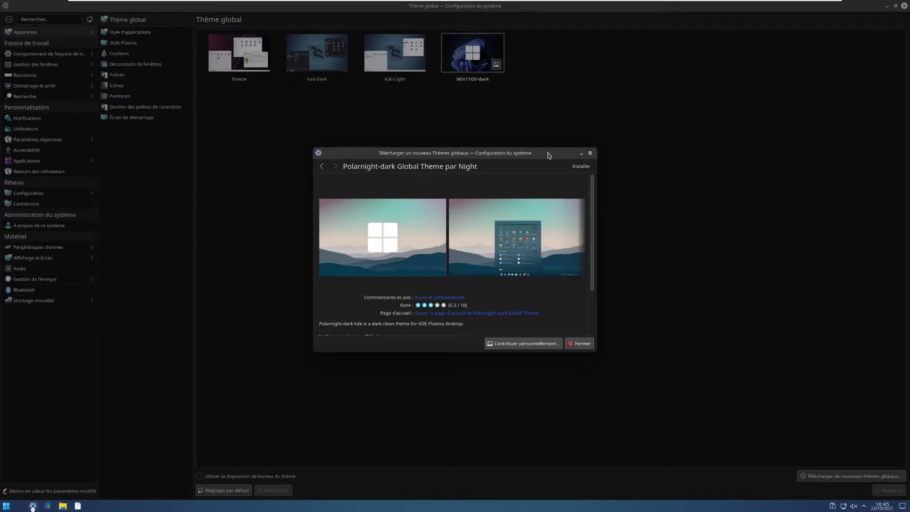
{"action": "left_click", "coordinate": [578, 346]}
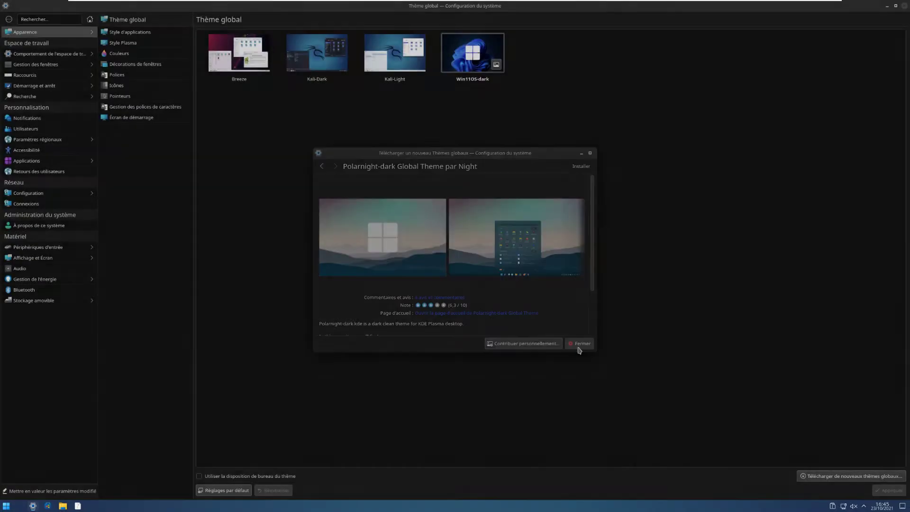
Compare Kali-Light with Win11OS-dark, keep Win11OS-dark, and show the Application Style page.
{"action": "left_click", "coordinate": [407, 60]}
{"action": "left_click", "coordinate": [476, 65]}
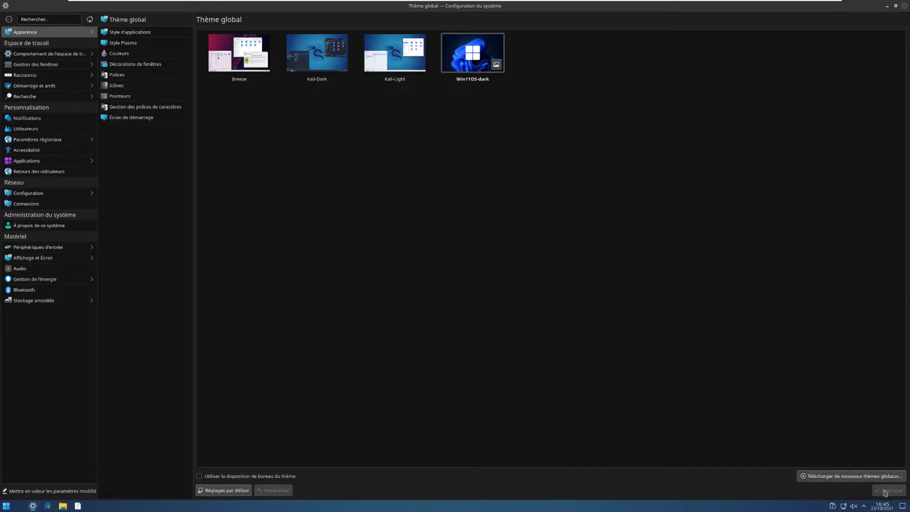
{"action": "left_click", "coordinate": [393, 55]}
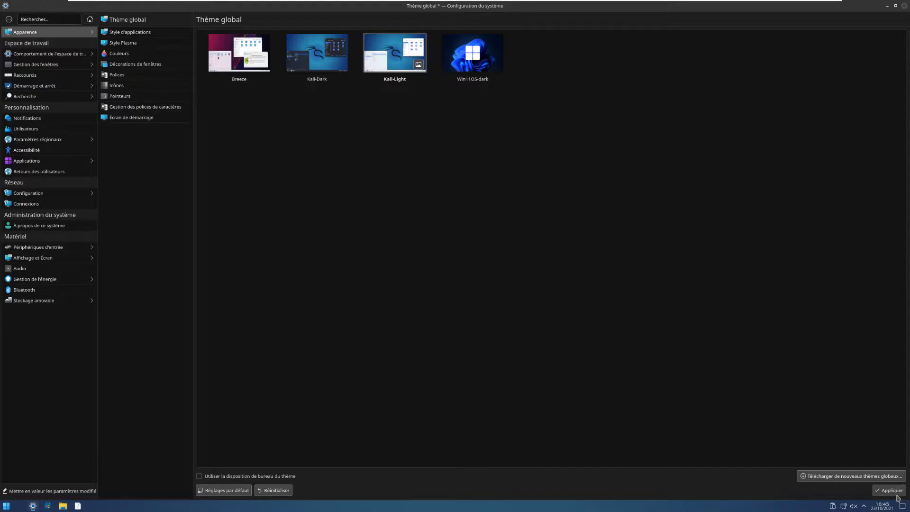
{"action": "left_click", "coordinate": [459, 59]}
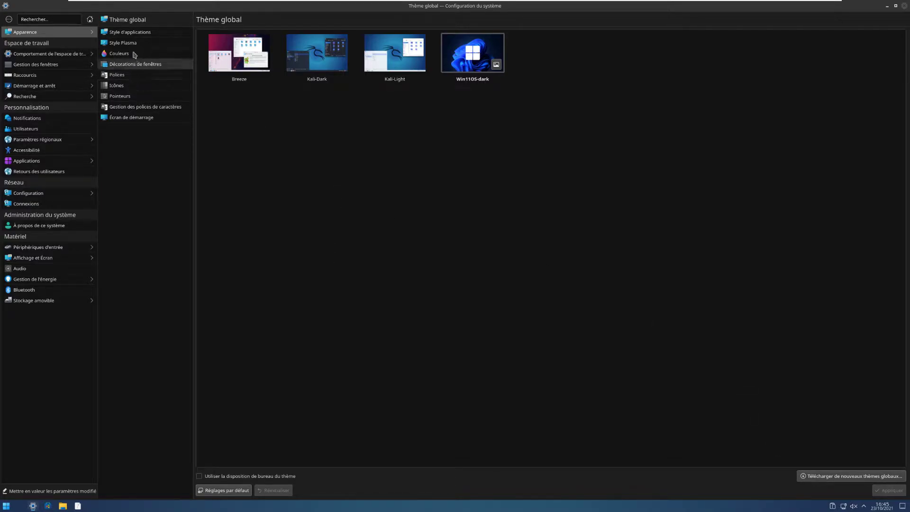
{"action": "left_click", "coordinate": [9, 506]}
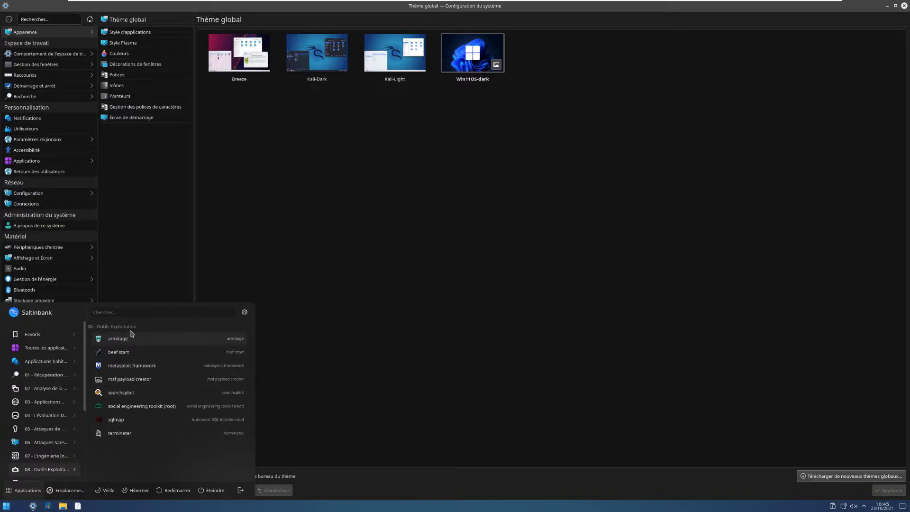
{"action": "left_click", "coordinate": [247, 247]}
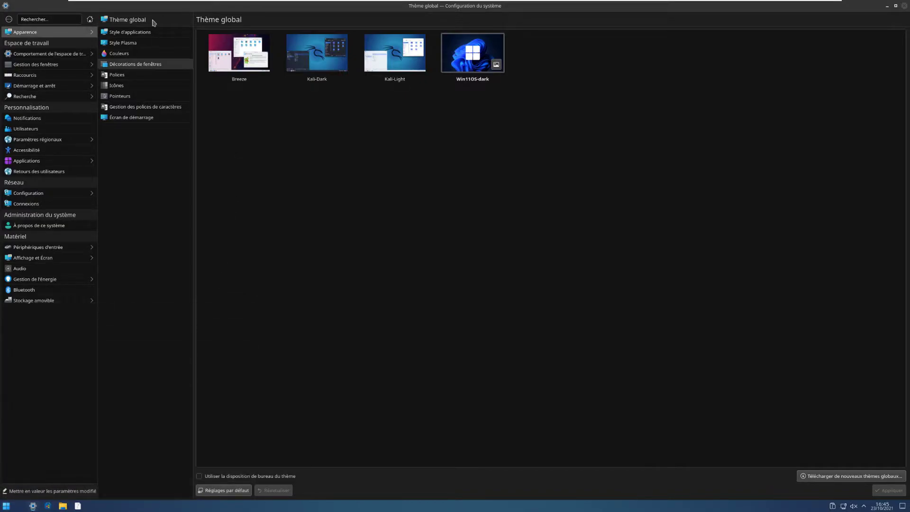
{"action": "left_click", "coordinate": [139, 35]}
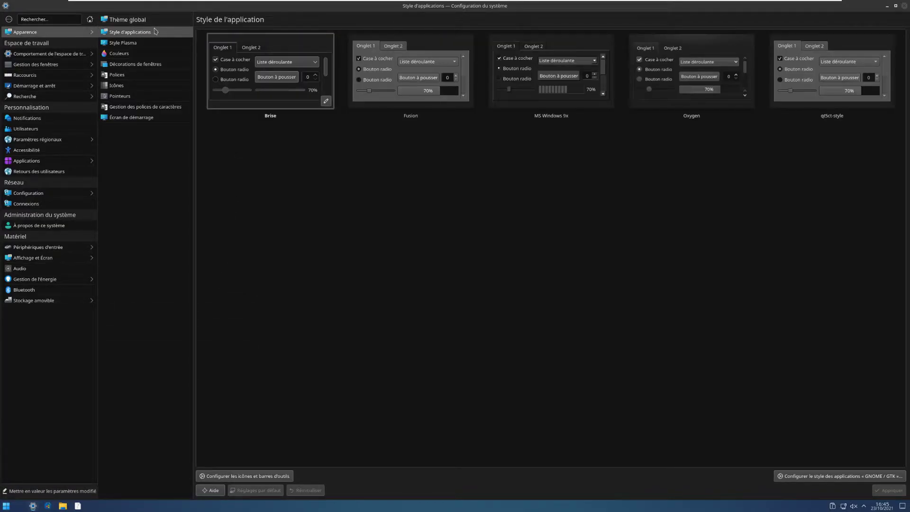
Review the Couleurs, Style Plasma and Icônes pages, and glance at the launcher's places list.
{"action": "left_click", "coordinate": [121, 53]}
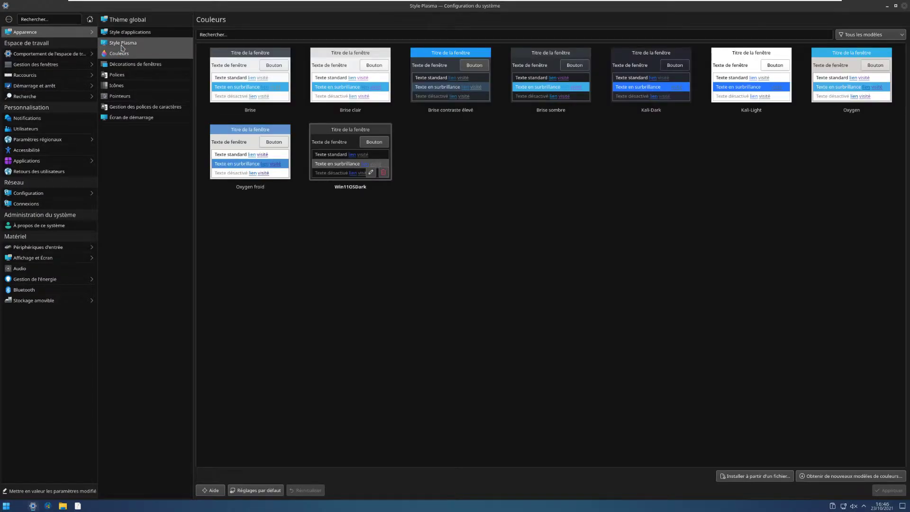
{"action": "left_click", "coordinate": [121, 45]}
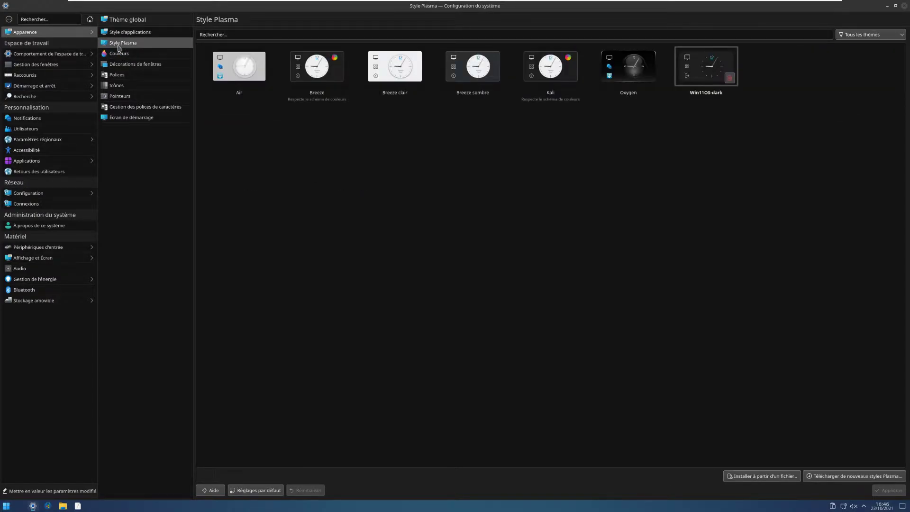
{"action": "left_click", "coordinate": [145, 88]}
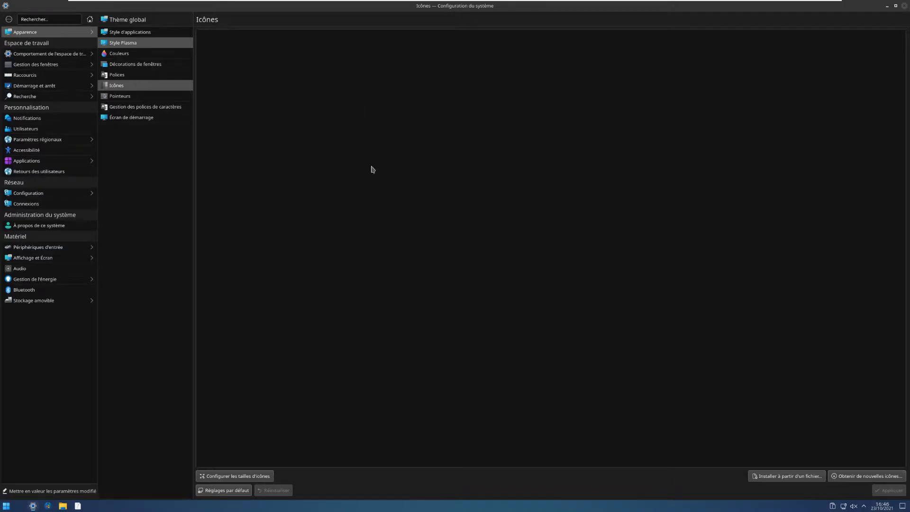
{"action": "left_click", "coordinate": [7, 505]}
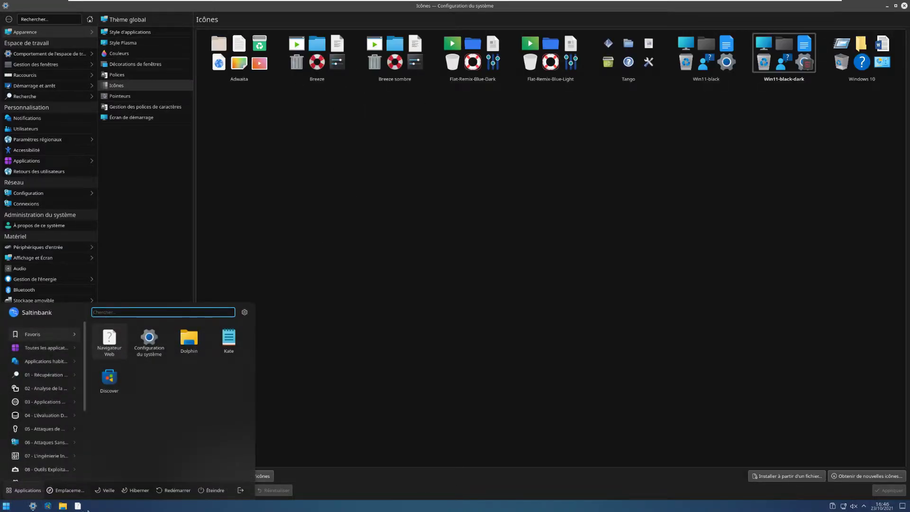
{"action": "left_click", "coordinate": [71, 491]}
{"action": "scroll", "coordinate": [145, 446], "scroll_direction": "down", "scroll_amount": 5}
{"action": "scroll", "coordinate": [143, 408], "scroll_direction": "up", "scroll_amount": 2}
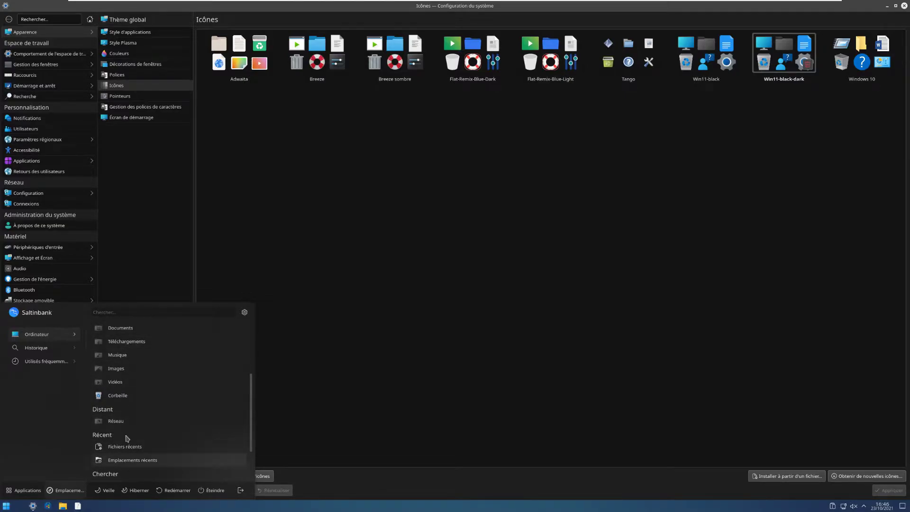
{"action": "left_click", "coordinate": [326, 176]}
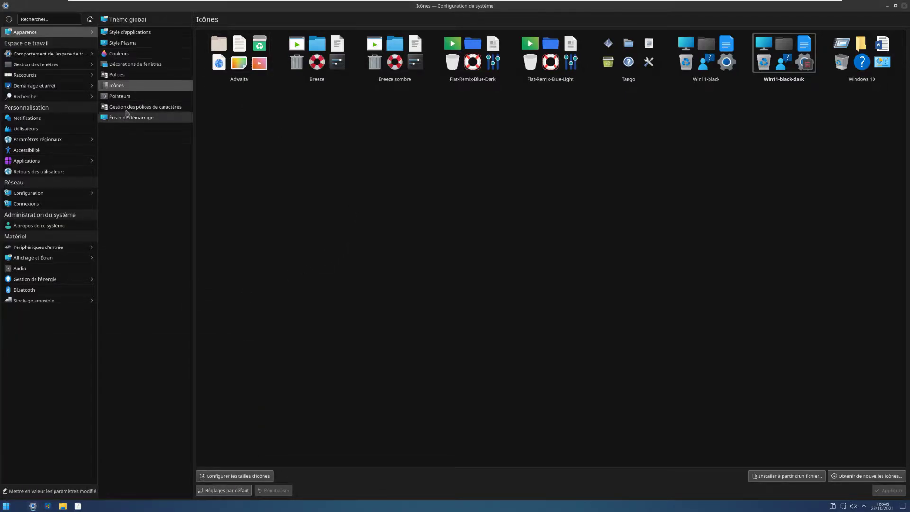
Check cursors keeping size 24, view fonts and splash screen, then return to Couleurs.
{"action": "left_click", "coordinate": [130, 96]}
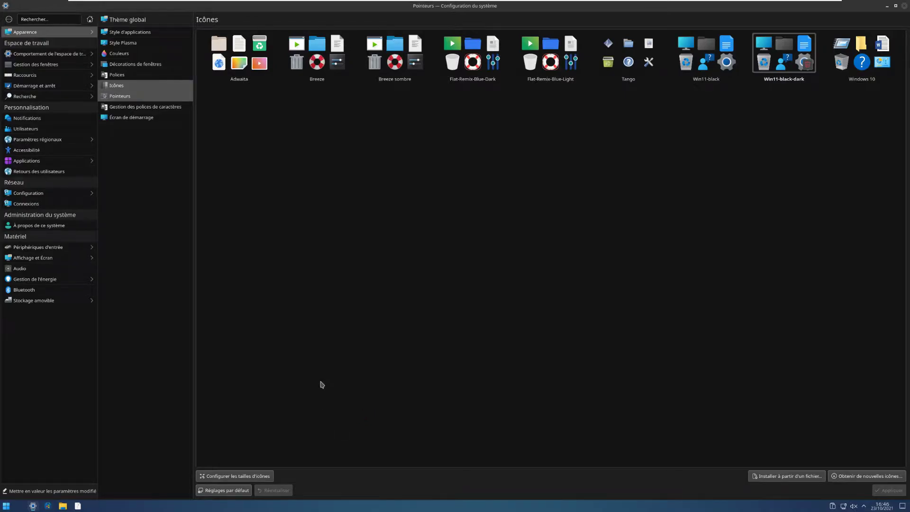
{"action": "left_click", "coordinate": [258, 479]}
{"action": "left_click", "coordinate": [258, 479]}
{"action": "left_click", "coordinate": [130, 110]}
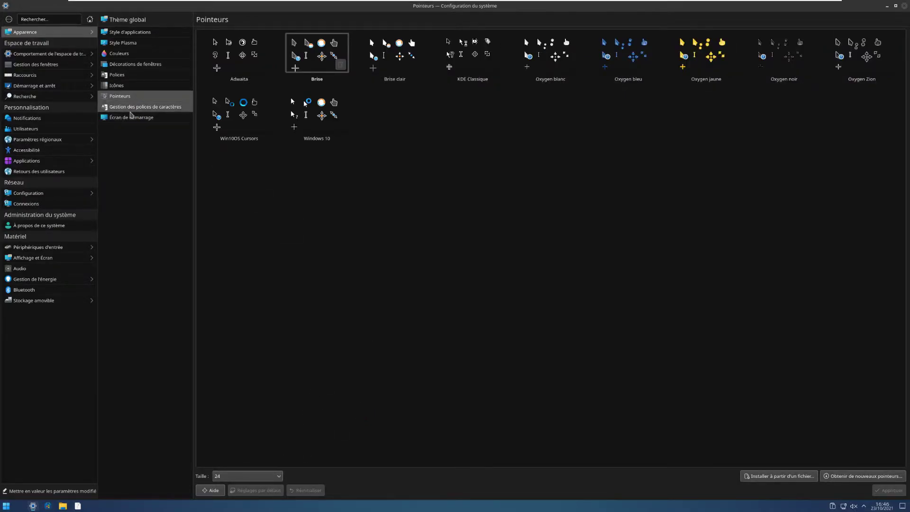
{"action": "left_click", "coordinate": [129, 117]}
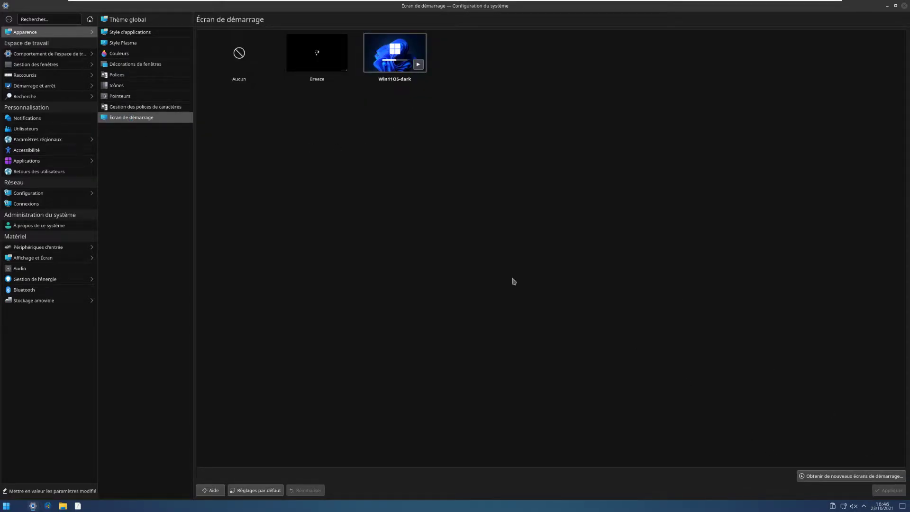
{"action": "left_click", "coordinate": [122, 54]}
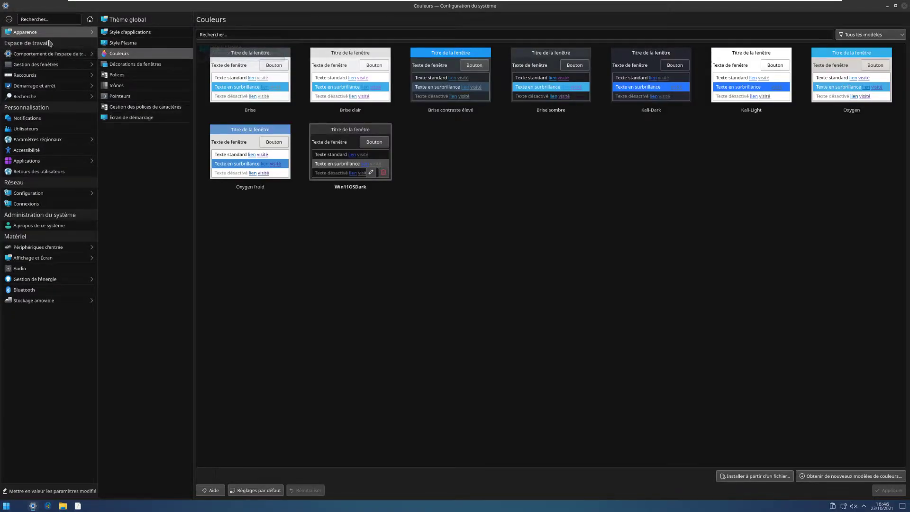
Set the workspace animation speed to slow, apply it, and test by switching desktops.
{"action": "left_click", "coordinate": [43, 54]}
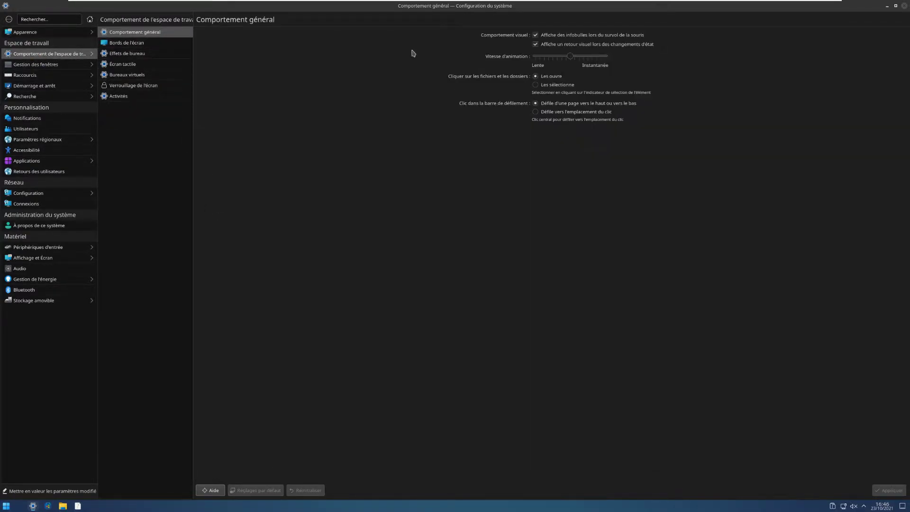
{"action": "key", "text": "ctrl+super+Right"}
{"action": "key", "text": "ctrl+super+Right"}
{"action": "left_click_drag", "start_coordinate": [571, 60], "coordinate": [535, 60]}
{"action": "left_click", "coordinate": [892, 496]}
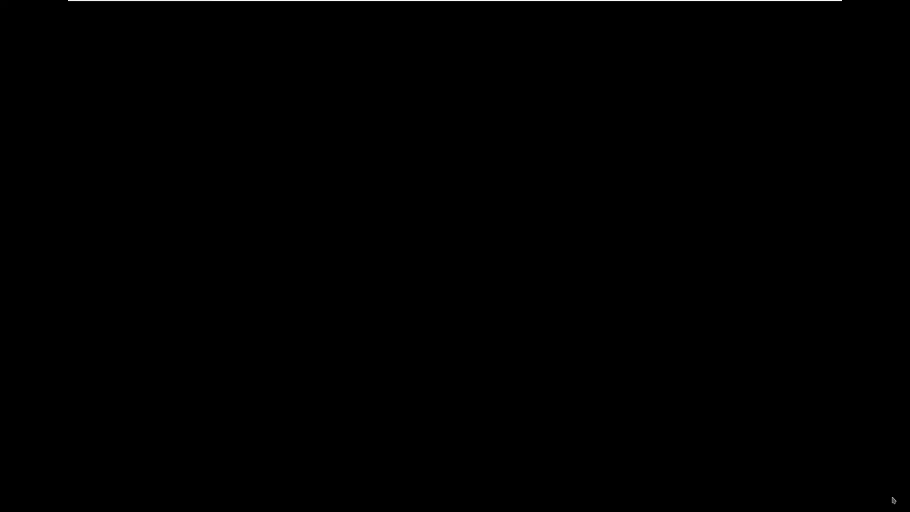
{"action": "key", "text": "ctrl+super+Right"}
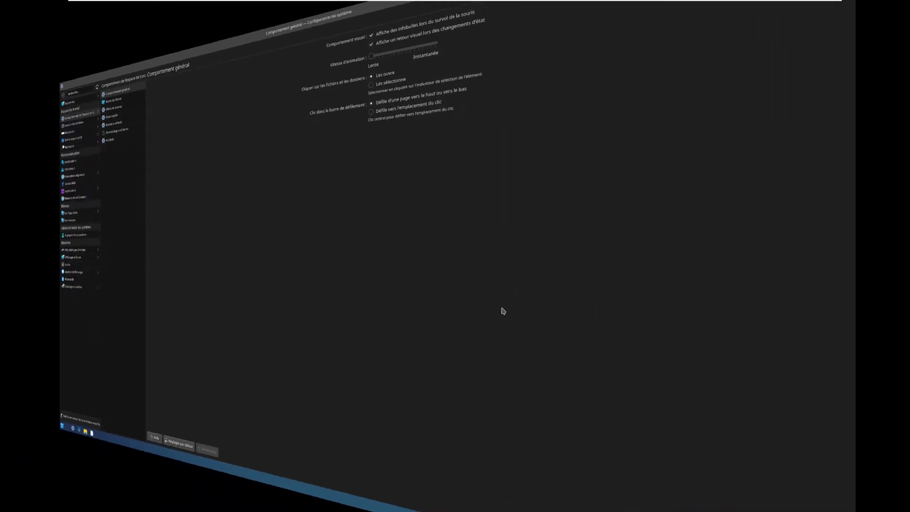
{"action": "key", "text": "ctrl+super+Left"}
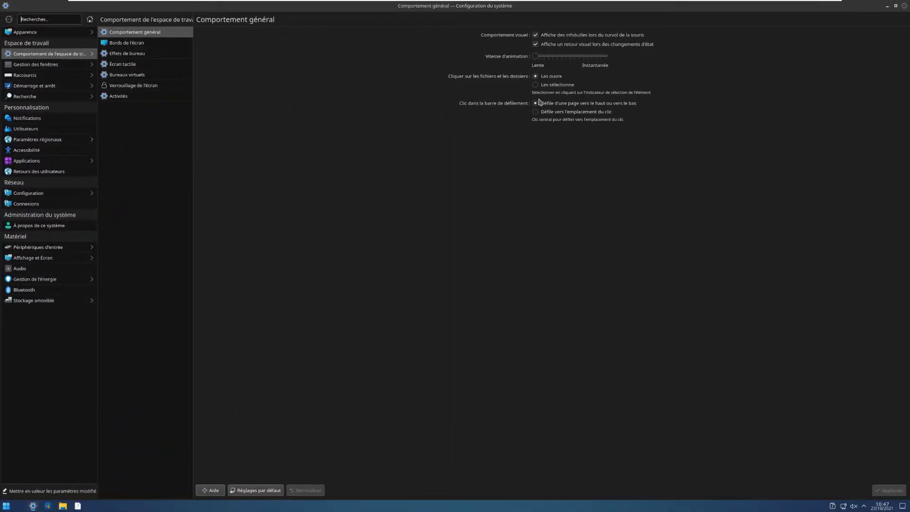
Restore the animation speed to the middle, apply and test it, then open Bords de l'écran.
{"action": "left_click_drag", "start_coordinate": [556, 59], "coordinate": [570, 59]}
{"action": "left_click", "coordinate": [889, 490]}
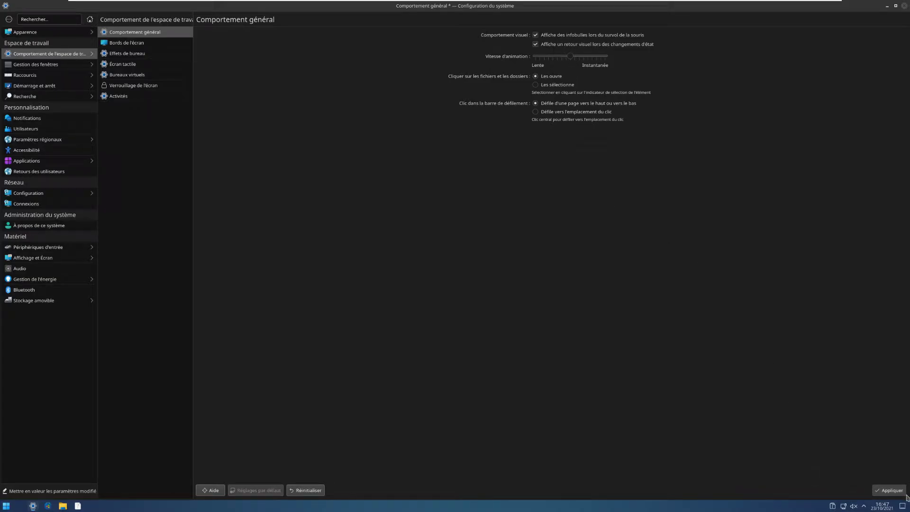
{"action": "key", "text": "ctrl+F2"}
{"action": "key", "text": "ctrl+F1"}
{"action": "key", "text": "ctrl+F2"}
{"action": "key", "text": "ctrl+F1"}
{"action": "key", "text": "ctrl+F2"}
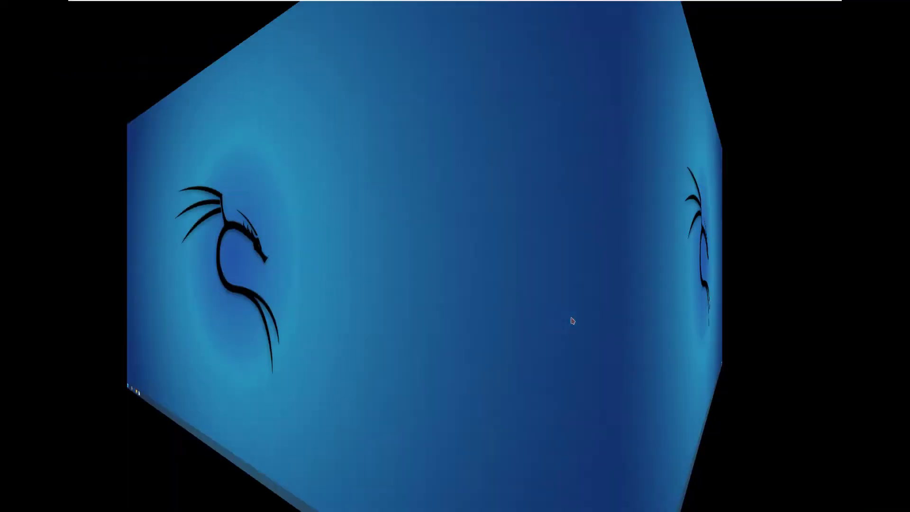
{"action": "key", "text": "ctrl+F1"}
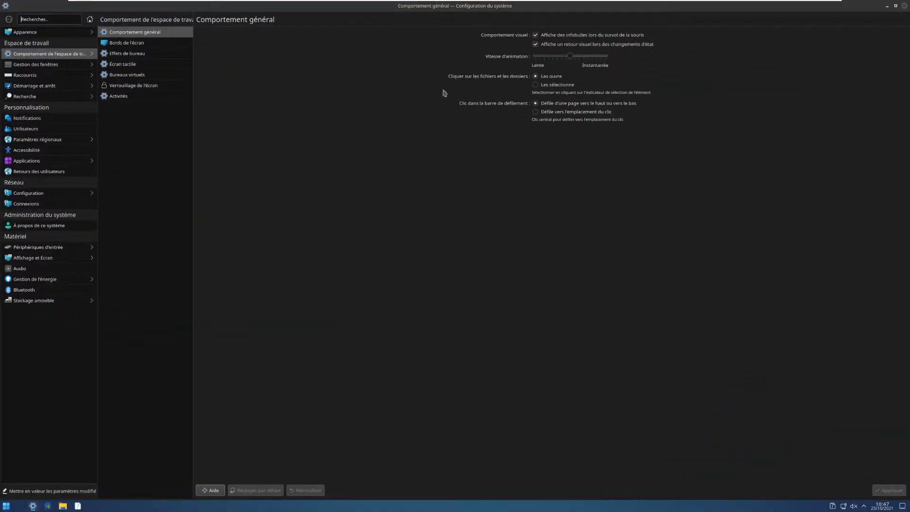
{"action": "left_click", "coordinate": [136, 45]}
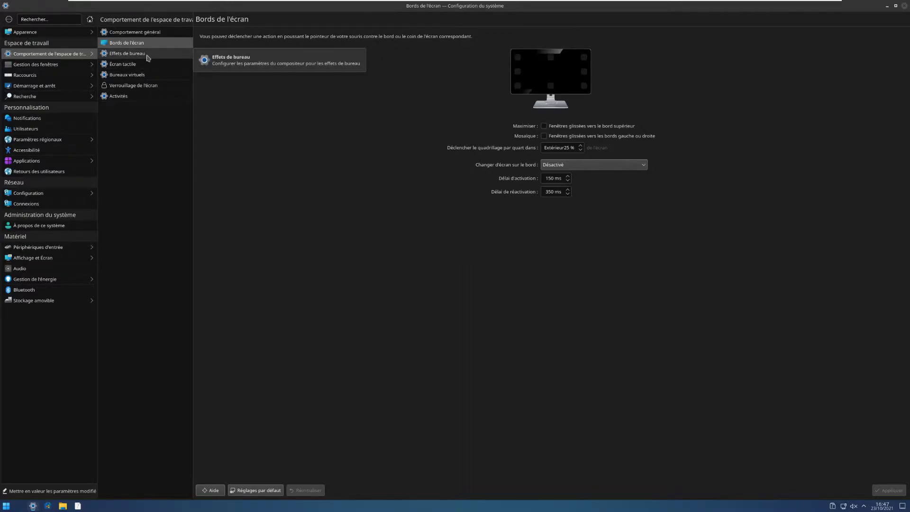
Open the Desktop Effects page and scroll through the list of effects.
{"action": "left_click", "coordinate": [144, 55]}
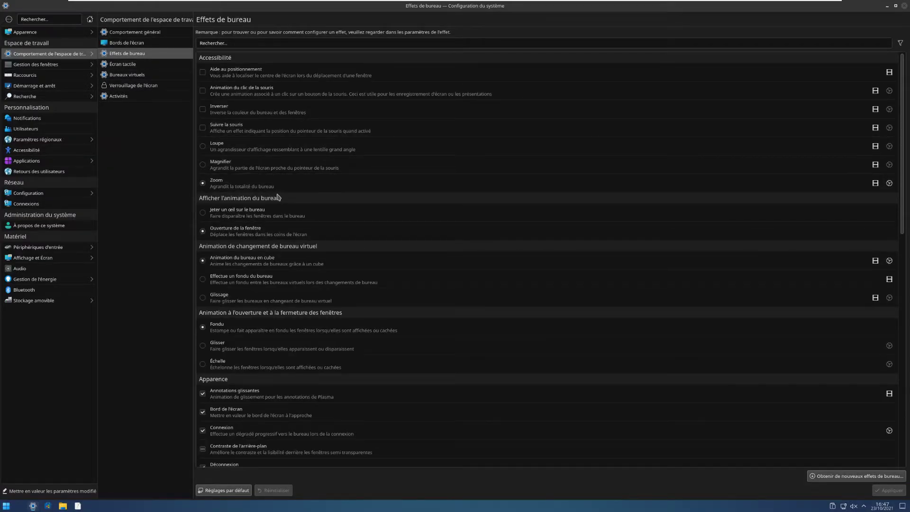
{"action": "scroll", "coordinate": [282, 196], "scroll_direction": "down", "scroll_amount": 5}
{"action": "scroll", "coordinate": [278, 191], "scroll_direction": "down", "scroll_amount": 6}
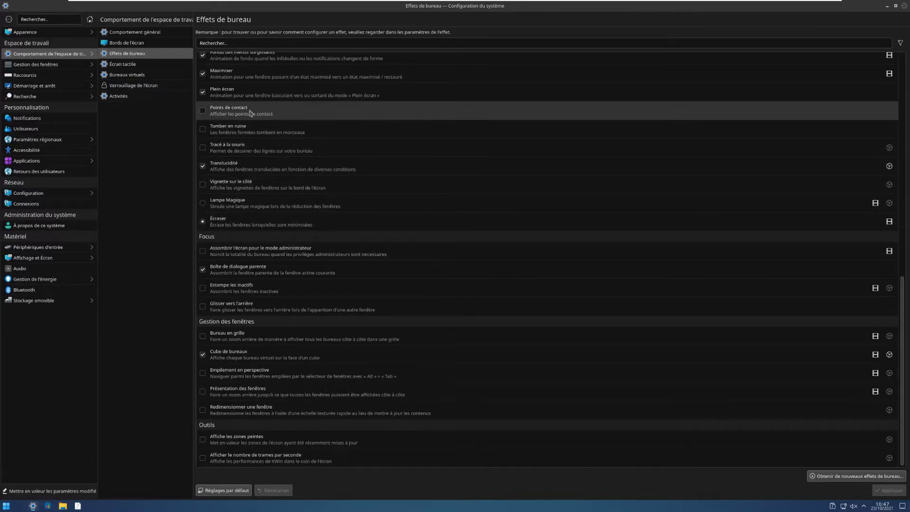
{"action": "scroll", "coordinate": [268, 166], "scroll_direction": "up", "scroll_amount": 3}
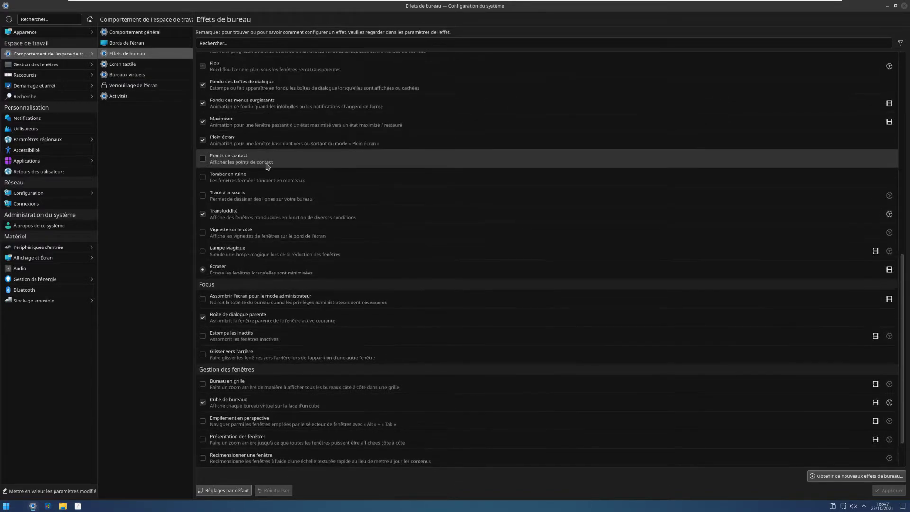
{"action": "scroll", "coordinate": [232, 115], "scroll_direction": "up", "scroll_amount": 2}
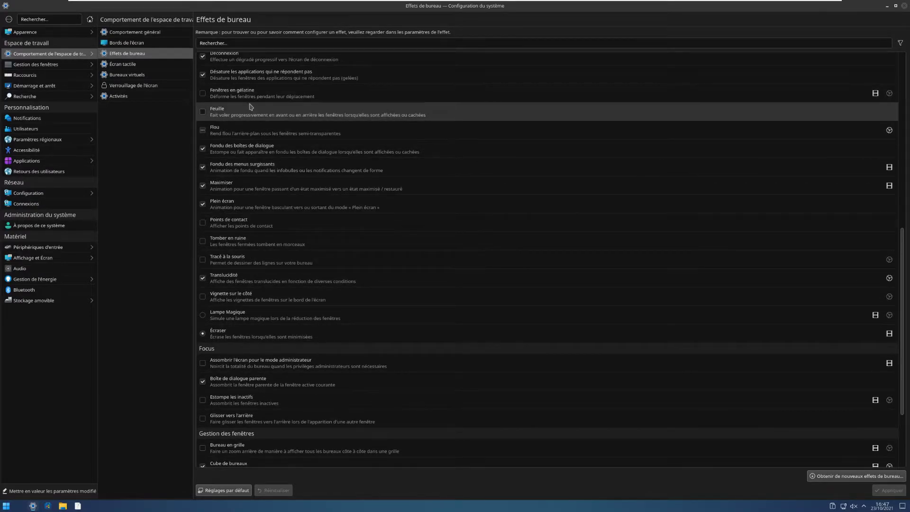
Enable Fenêtres en gélatine and Feuille, apply, and drag the window to test the wobble.
{"action": "left_click", "coordinate": [213, 97]}
{"action": "left_click", "coordinate": [205, 101]}
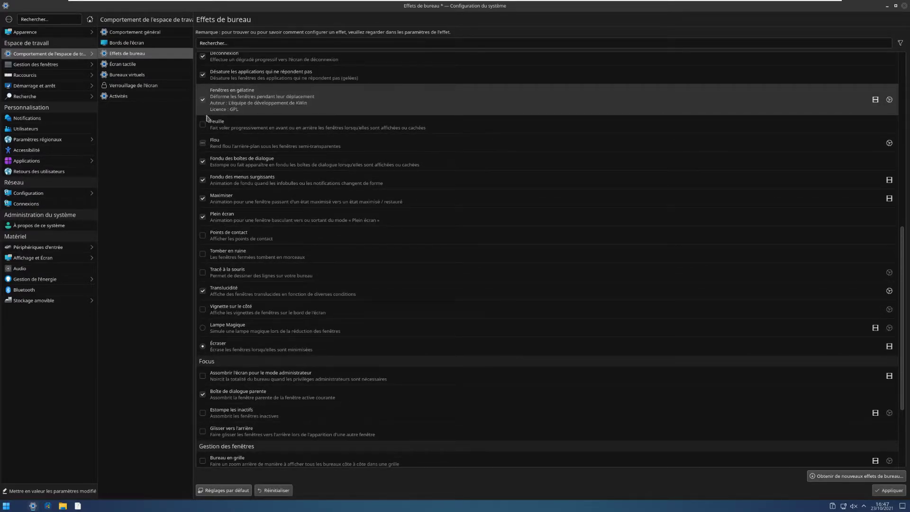
{"action": "left_click", "coordinate": [203, 124]}
{"action": "left_click", "coordinate": [884, 491]}
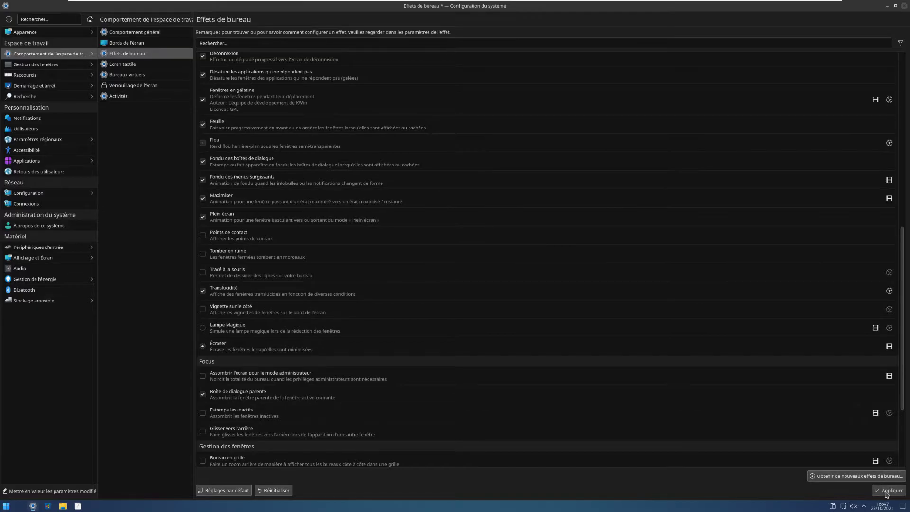
{"action": "left_click_drag", "start_coordinate": [407, 19], "coordinate": [381, 140]}
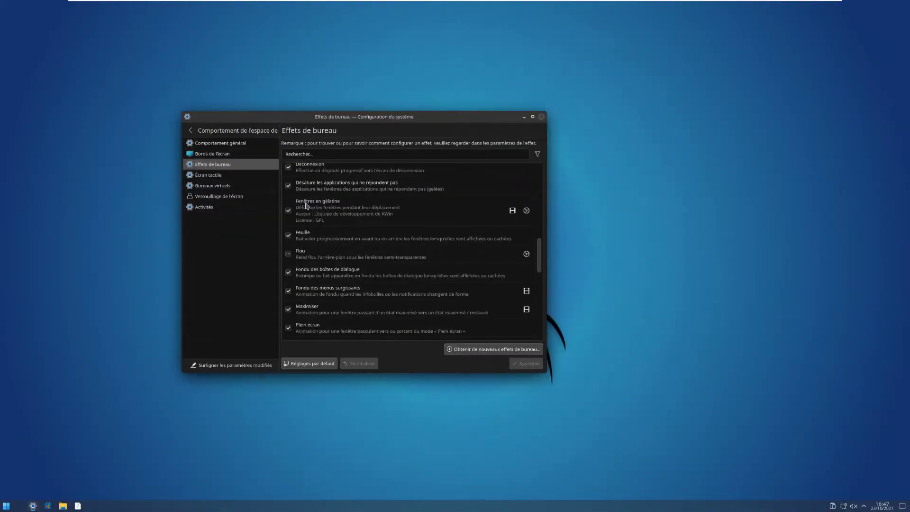
{"action": "double_click", "coordinate": [389, 124]}
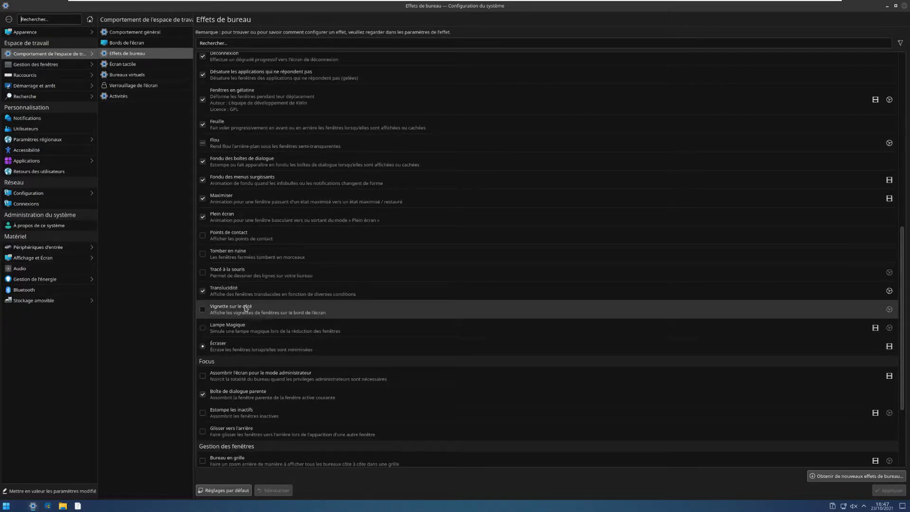
{"action": "scroll", "coordinate": [246, 265], "scroll_direction": "up", "scroll_amount": 5}
{"action": "scroll", "coordinate": [322, 213], "scroll_direction": "up", "scroll_amount": 12}
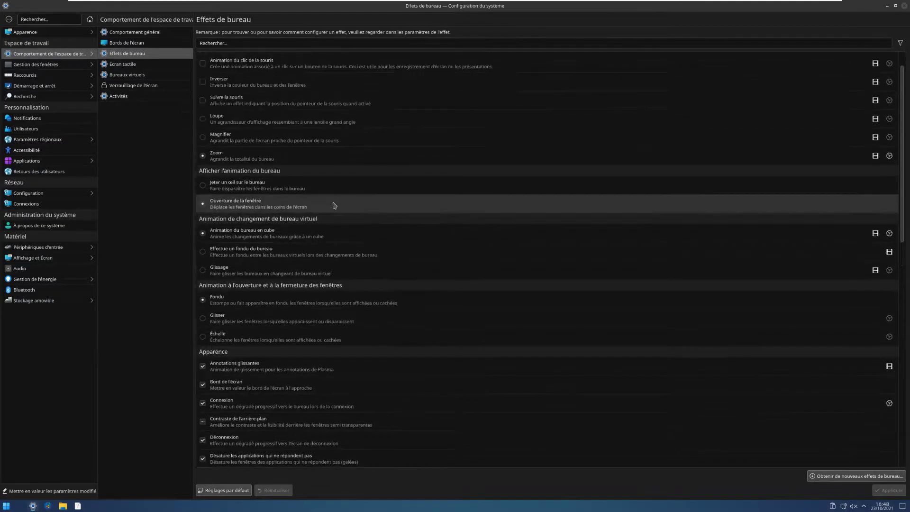
Browse touch screen, virtual desktops, screen locking, activities and custom shortcuts, then open Startup and Shutdown.
{"action": "left_click", "coordinate": [125, 66]}
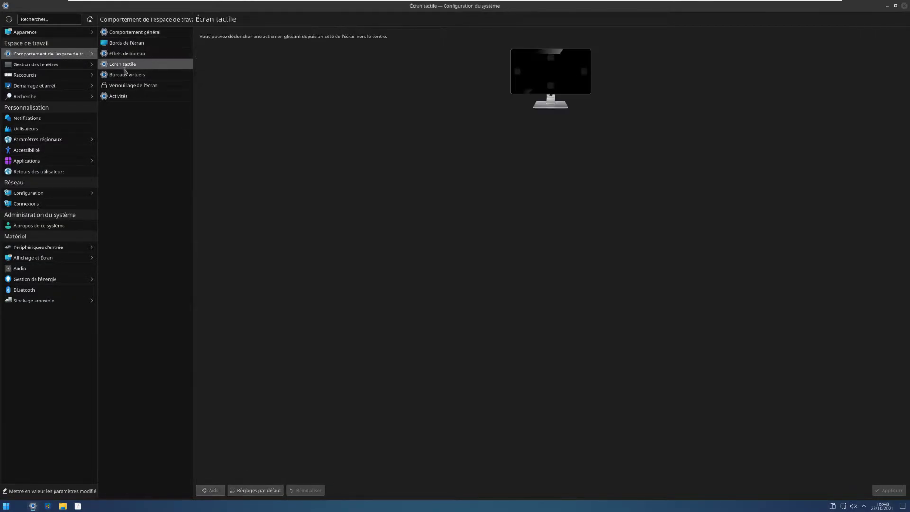
{"action": "left_click", "coordinate": [154, 75]}
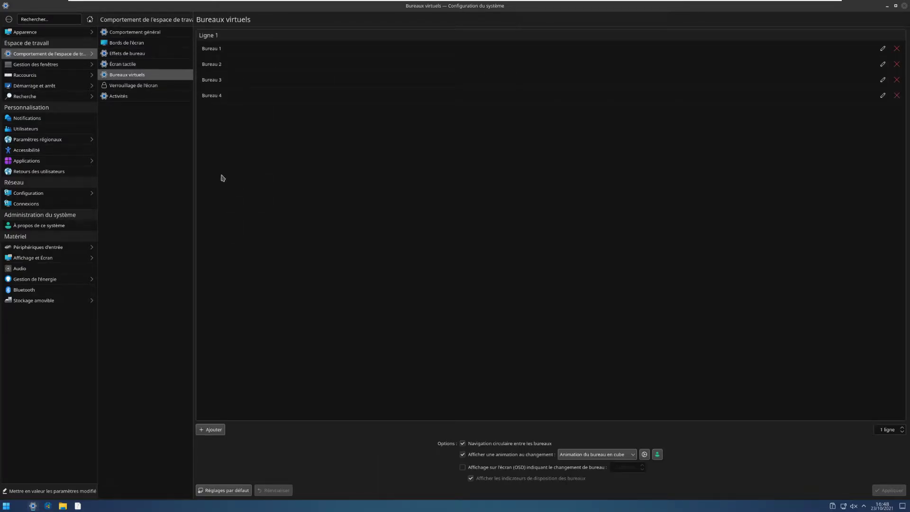
{"action": "left_click", "coordinate": [133, 85]}
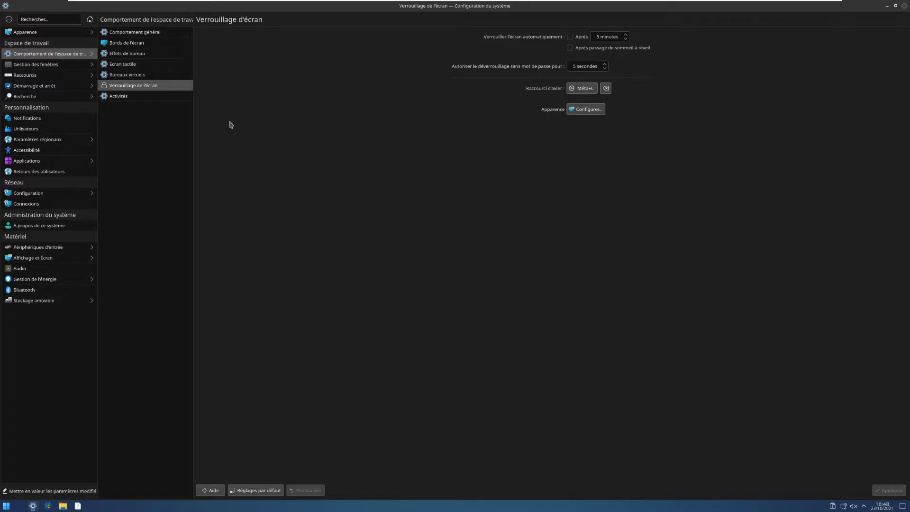
{"action": "left_click", "coordinate": [130, 100]}
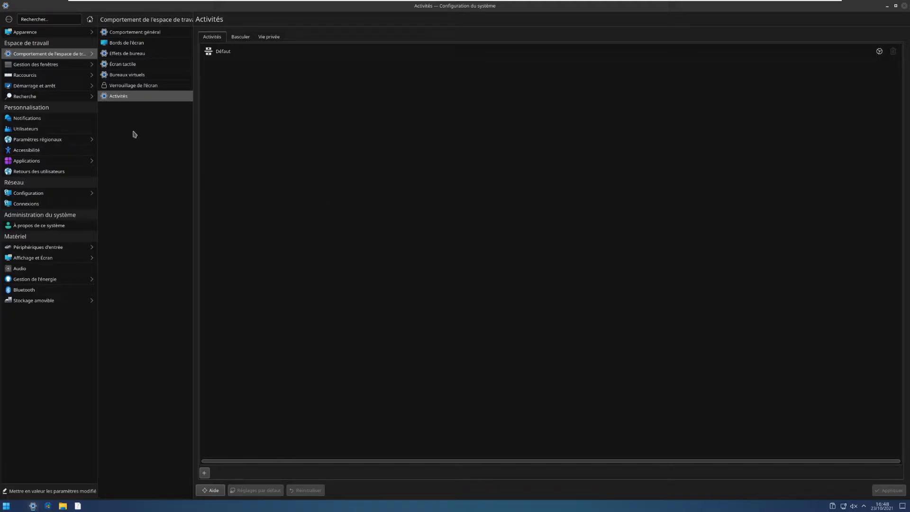
{"action": "left_click", "coordinate": [39, 76]}
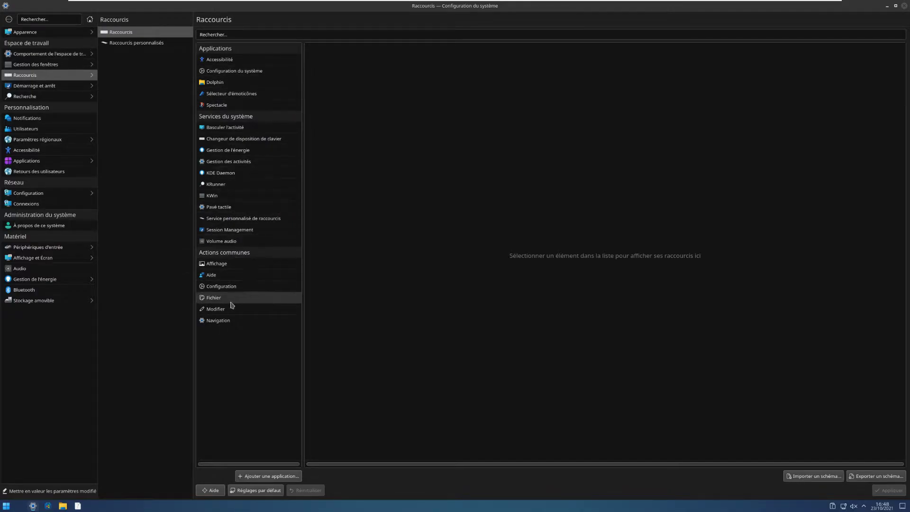
{"action": "left_click", "coordinate": [148, 45]}
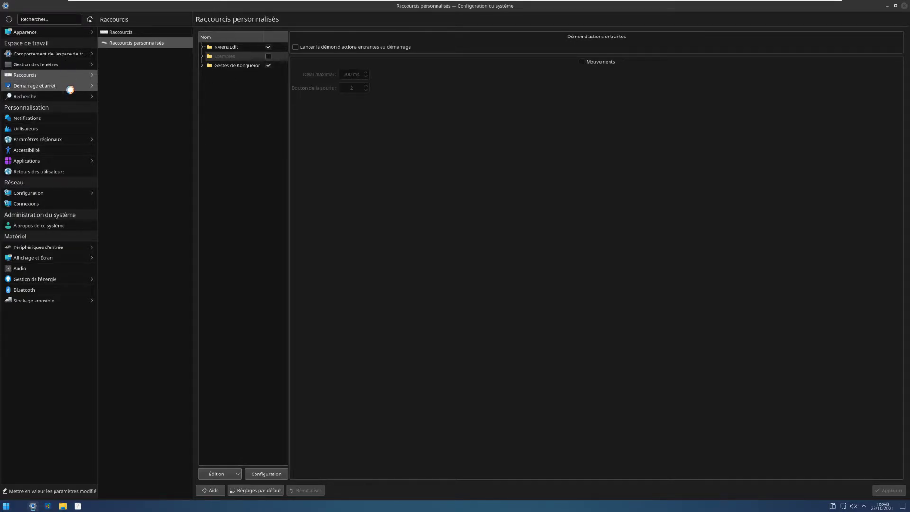
{"action": "left_click", "coordinate": [61, 89]}
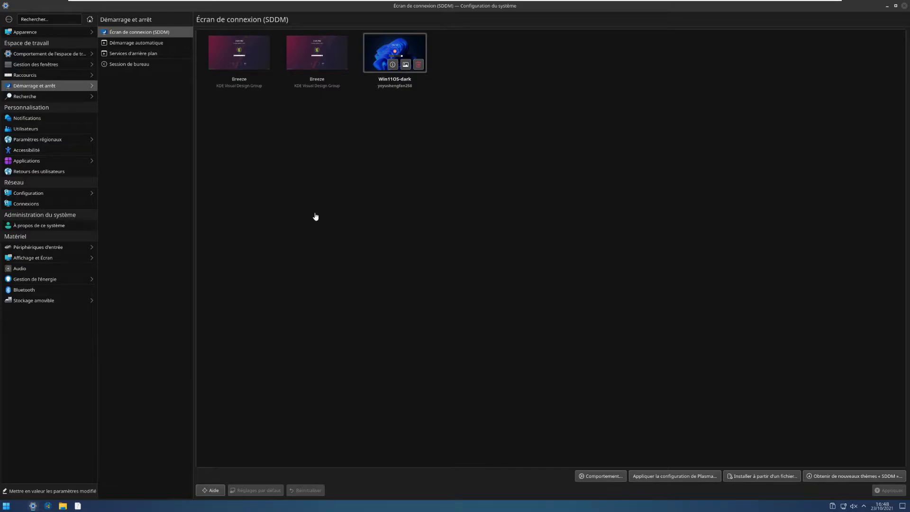
{"action": "key", "text": "alt+F1"}
Log in on tty3 with the user's credentials, run dir, and return to the graphical desktop.
{"action": "key", "text": "ctrl+alt+F3"}
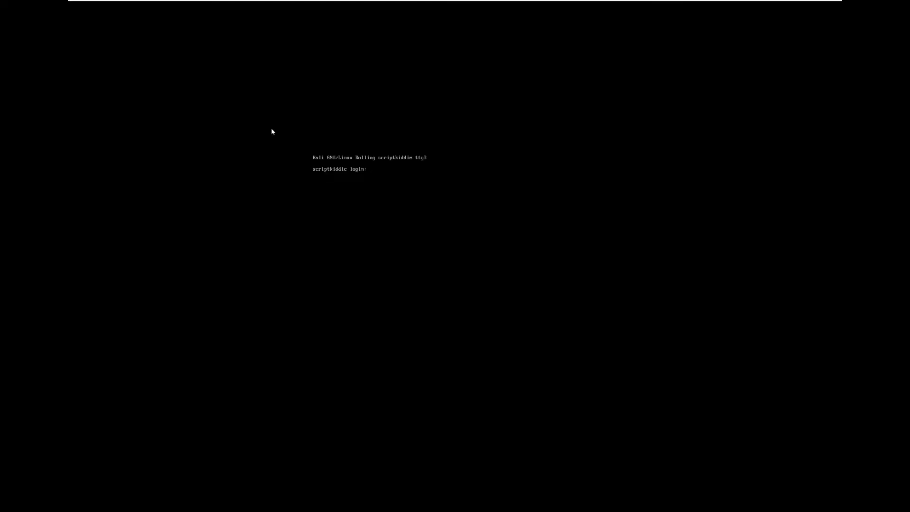
{"action": "key", "text": "Return"}
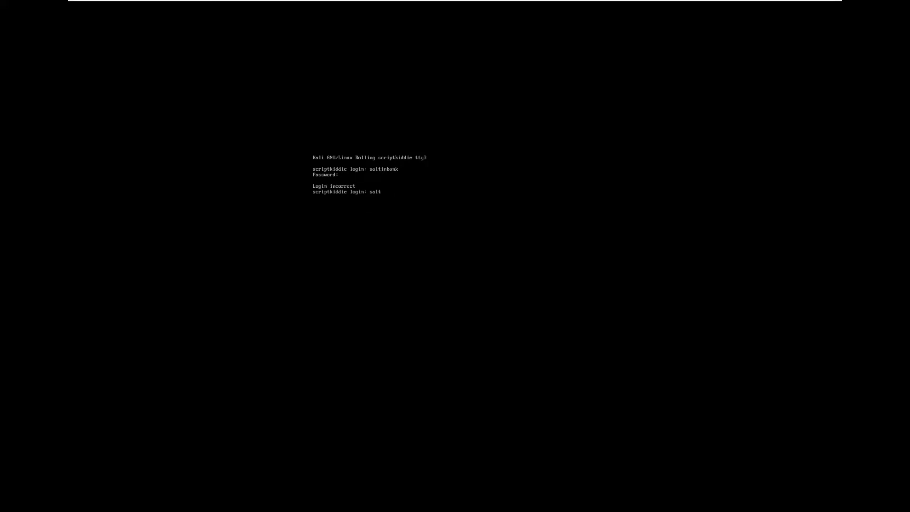
{"action": "key", "text": "Return"}
{"action": "key", "text": "Return"}
{"action": "key", "text": "Return"}
{"action": "key", "text": "Return"}
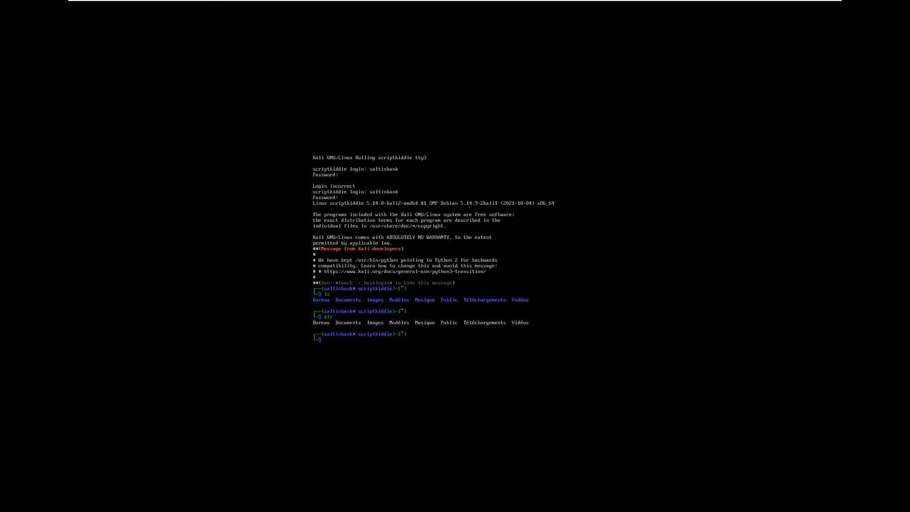
{"action": "key", "text": "ctrl+alt+F7"}
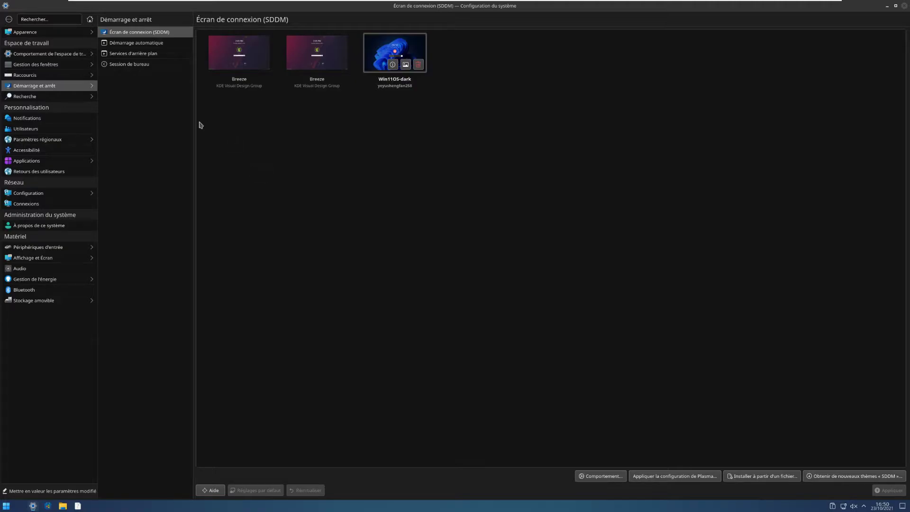
Open the Desktop Session page under Startup and Shutdown.
{"action": "left_click", "coordinate": [136, 68]}
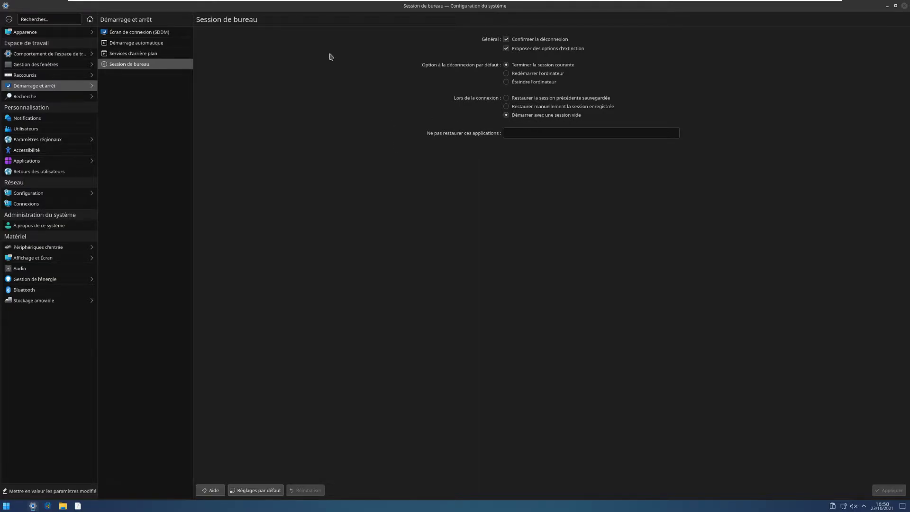
Open the Services d'arrière-plan page to list login and on-demand background services.
{"action": "left_click", "coordinate": [144, 56]}
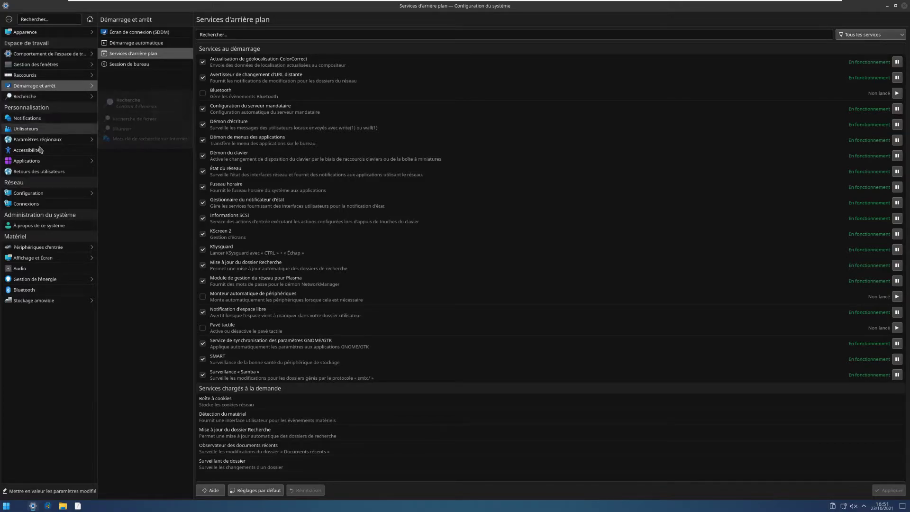
On the Users page, change the account type from Administrateur to Standard and apply.
{"action": "left_click", "coordinate": [28, 119]}
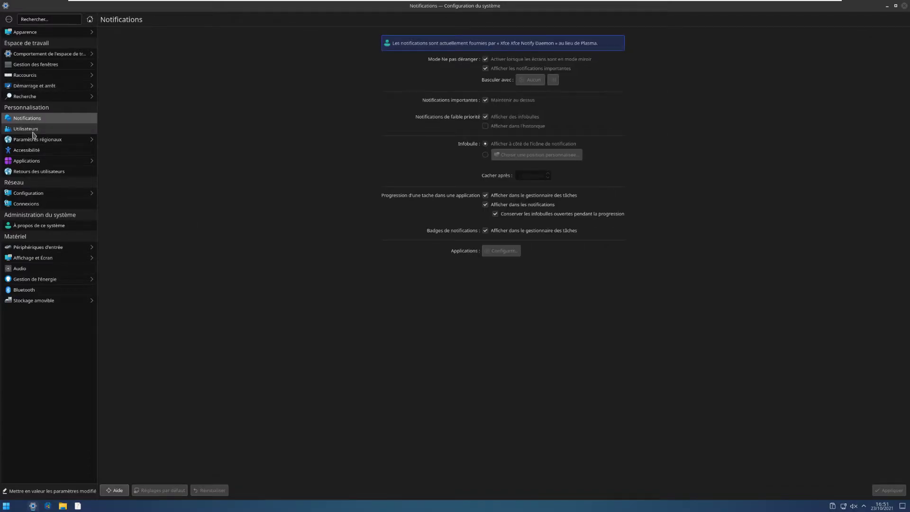
{"action": "left_click", "coordinate": [36, 133]}
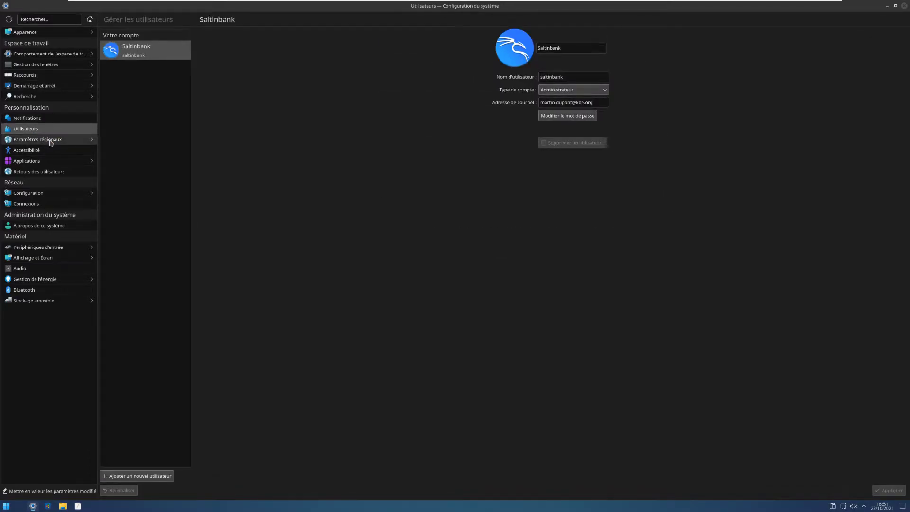
{"action": "left_click", "coordinate": [557, 94]}
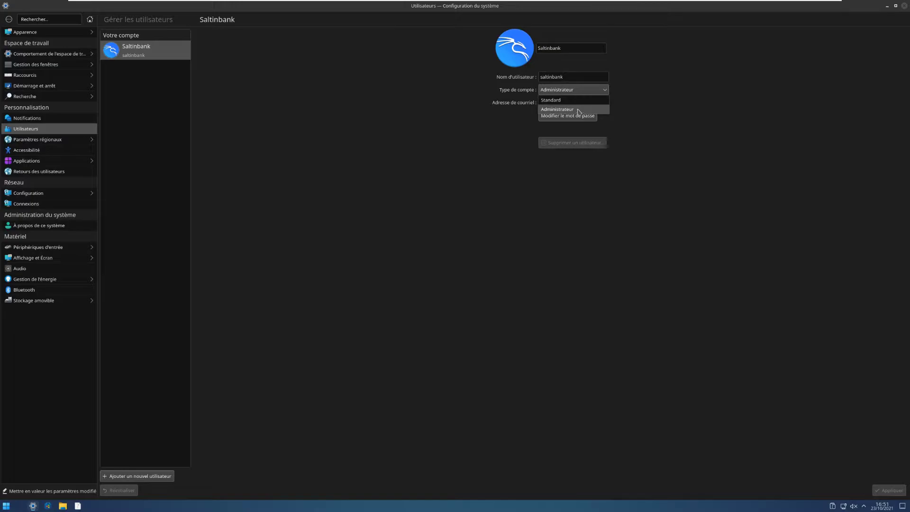
{"action": "left_click", "coordinate": [554, 102]}
{"action": "left_click", "coordinate": [883, 491]}
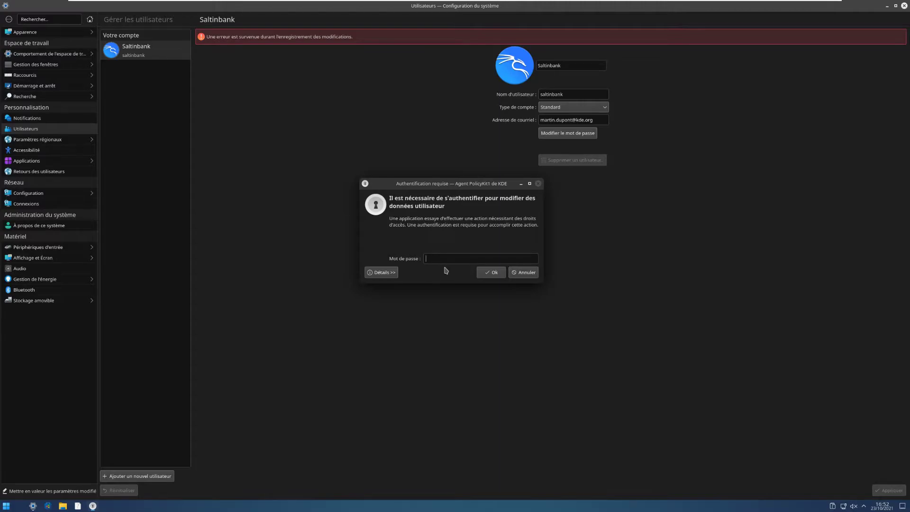
Enter the account password in the authentication prompt and confirm it.
{"action": "type", "text": "••••••••••"}
{"action": "left_click", "coordinate": [495, 272]}
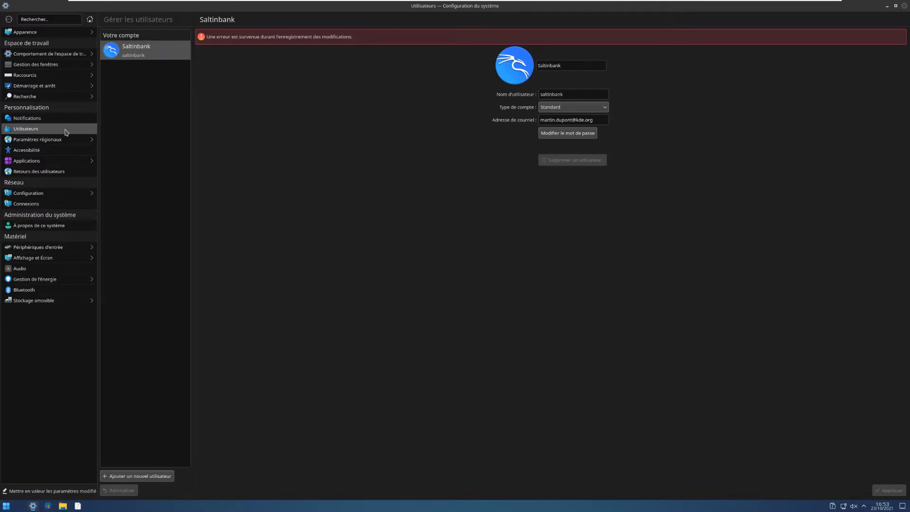
Browse Formats, Vérification orthographique and Date et heure, ending on Applications' Associations de fichiers page.
{"action": "left_click", "coordinate": [38, 142]}
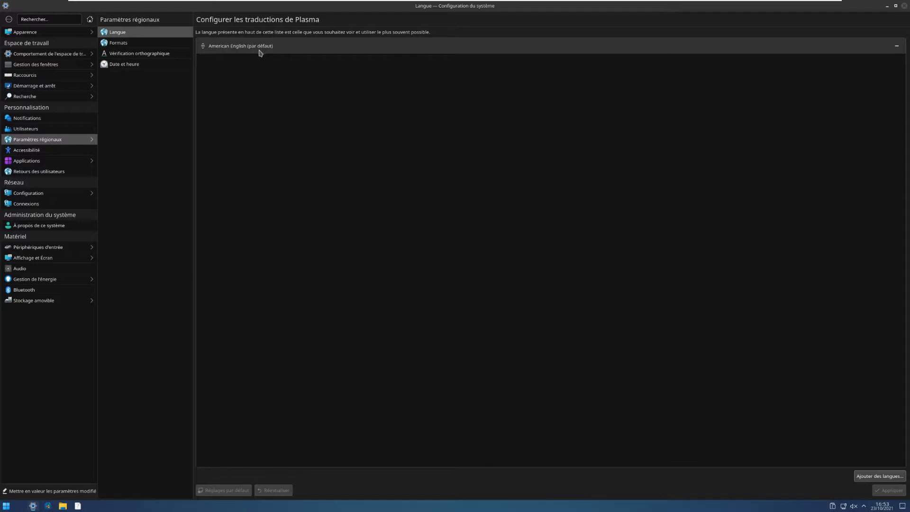
{"action": "left_click", "coordinate": [124, 47]}
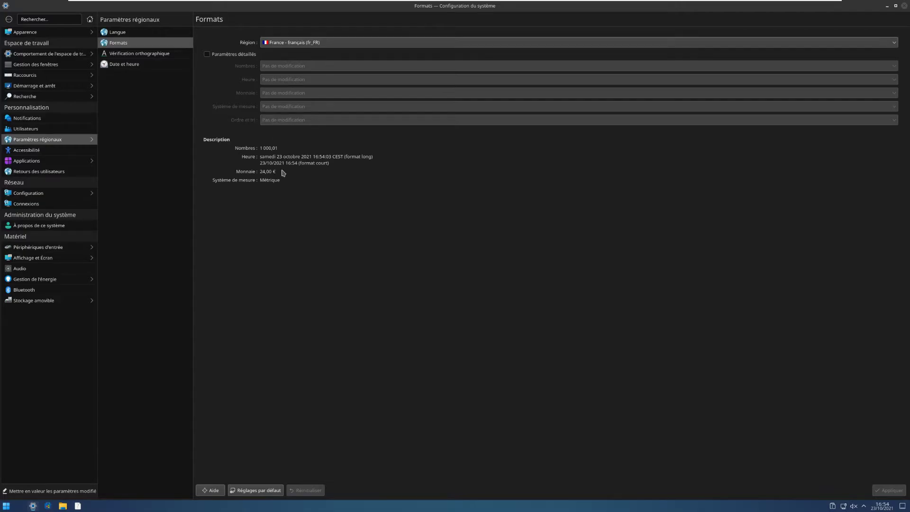
{"action": "left_click", "coordinate": [153, 54]}
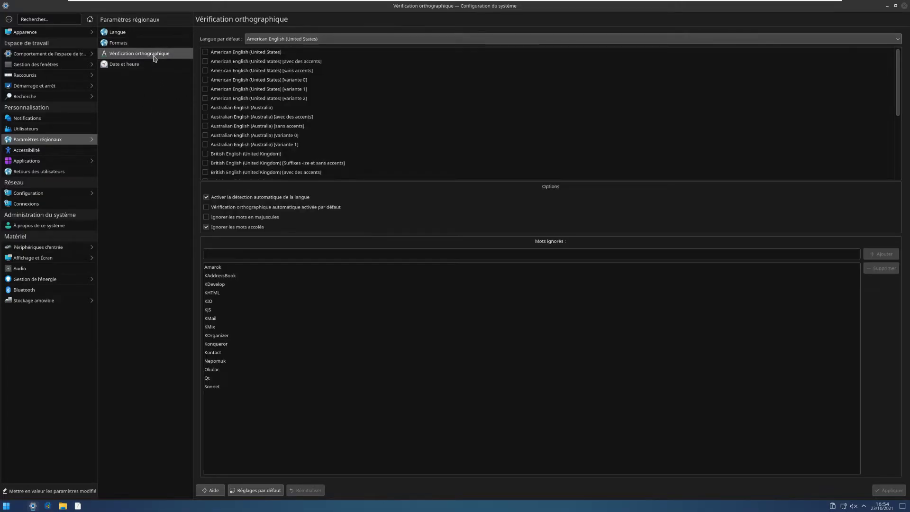
{"action": "scroll", "coordinate": [253, 140], "scroll_direction": "down", "scroll_amount": 2}
{"action": "scroll", "coordinate": [253, 119], "scroll_direction": "up", "scroll_amount": 2}
{"action": "left_click", "coordinate": [122, 66]}
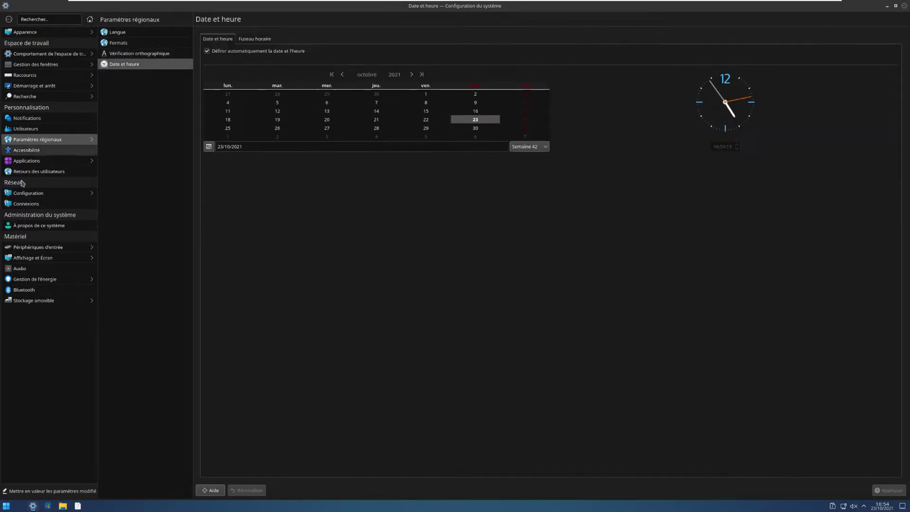
{"action": "left_click", "coordinate": [37, 162]}
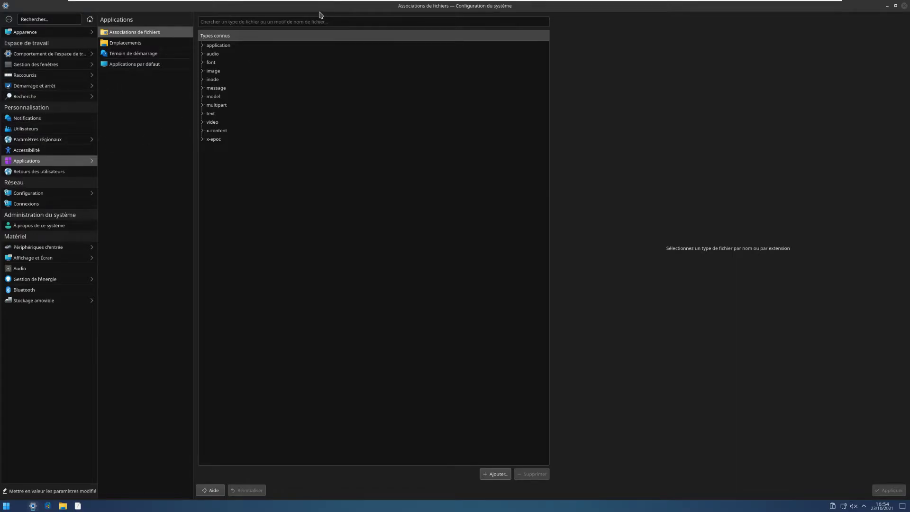
Close System Settings and open Configurer le gestionnaire de fenêtres from the title-bar Actions supplémentaires menu.
{"action": "key", "text": "alt+F4"}
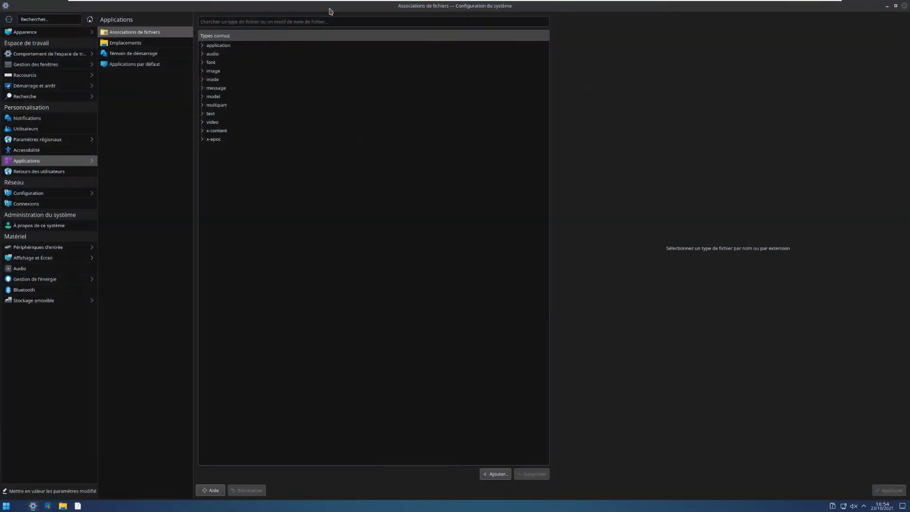
{"action": "key", "text": "alt+F4"}
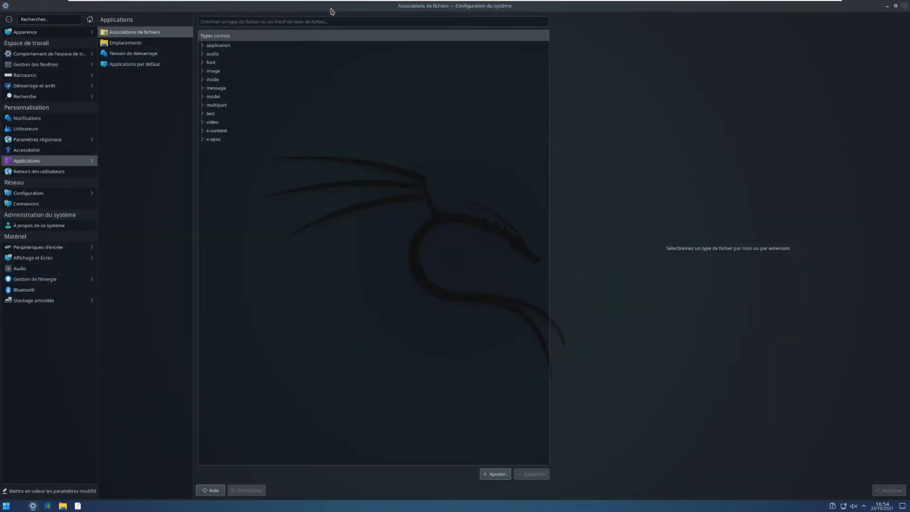
{"action": "right_click", "coordinate": [335, 11]}
{"action": "mouse_move", "coordinate": [336, 14]}
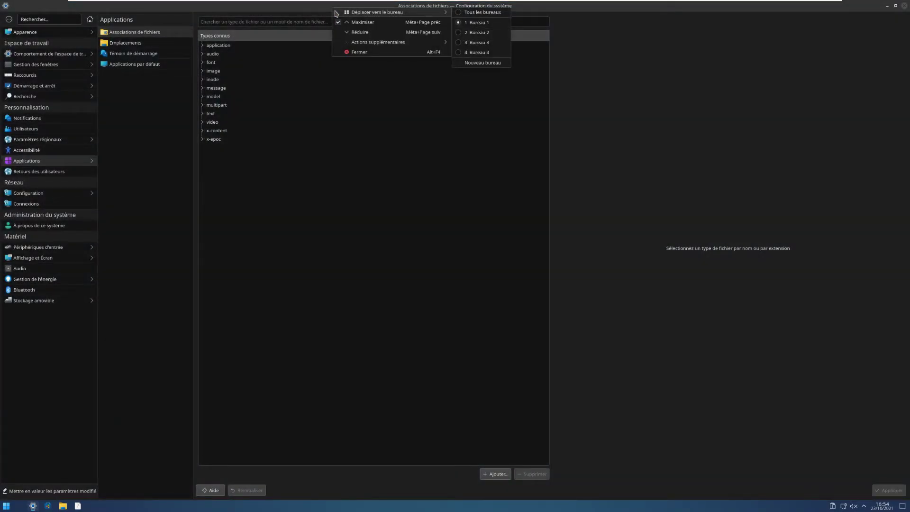
{"action": "mouse_move", "coordinate": [406, 45]}
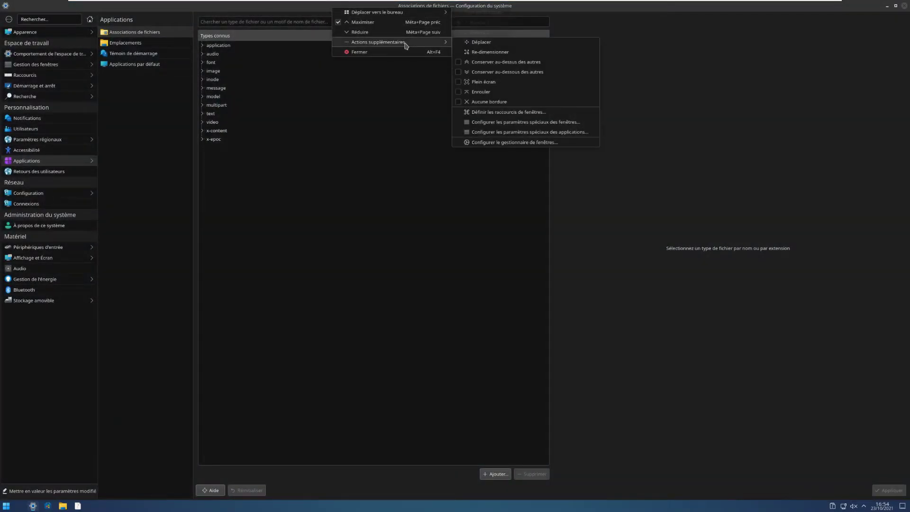
{"action": "left_click", "coordinate": [482, 145]}
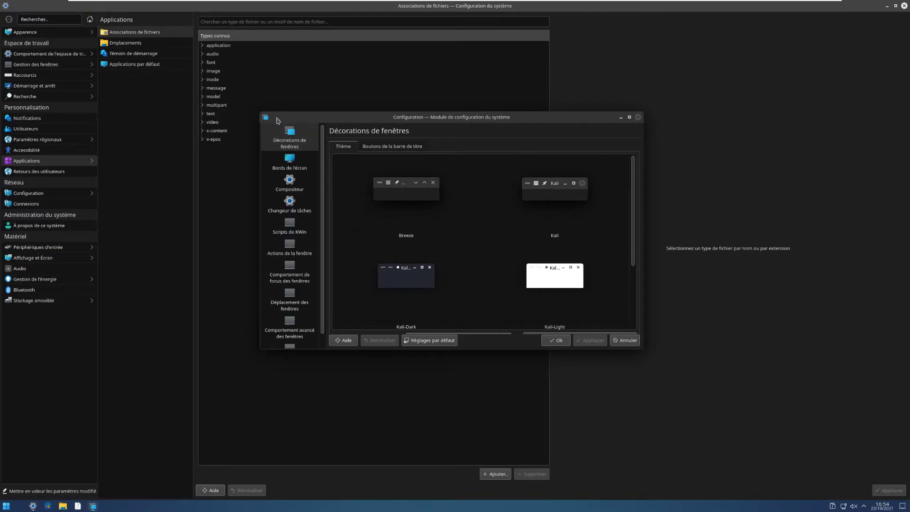
Show the Boutons de la barre de titre tab and try dragging the Maximiser button.
{"action": "left_click", "coordinate": [394, 148]}
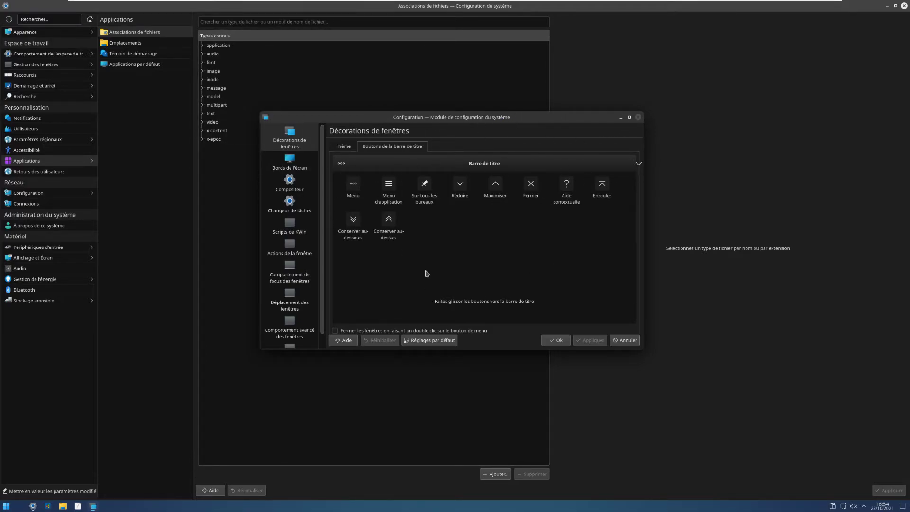
{"action": "left_click_drag", "start_coordinate": [499, 185], "coordinate": [519, 189]}
On the Compositeur page, set Latence to Préférer des animations plus fluides and apply.
{"action": "left_click", "coordinate": [293, 165]}
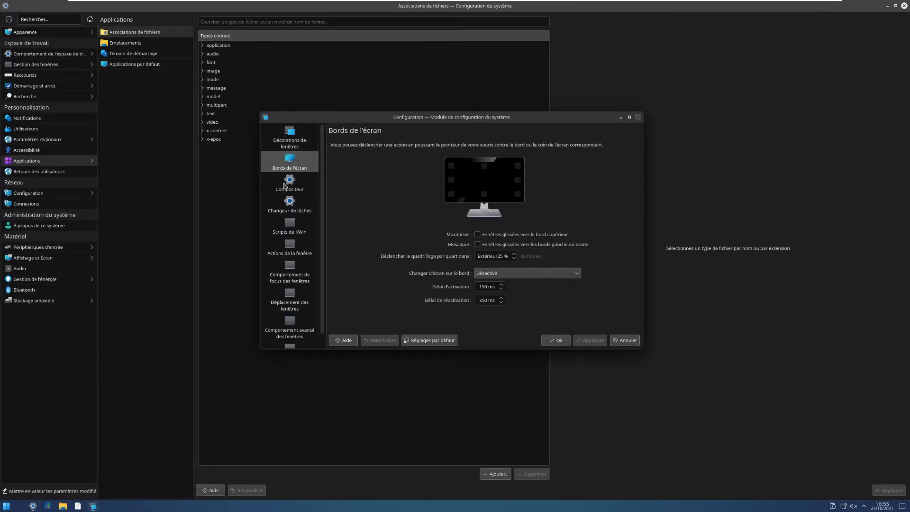
{"action": "left_click", "coordinate": [295, 189]}
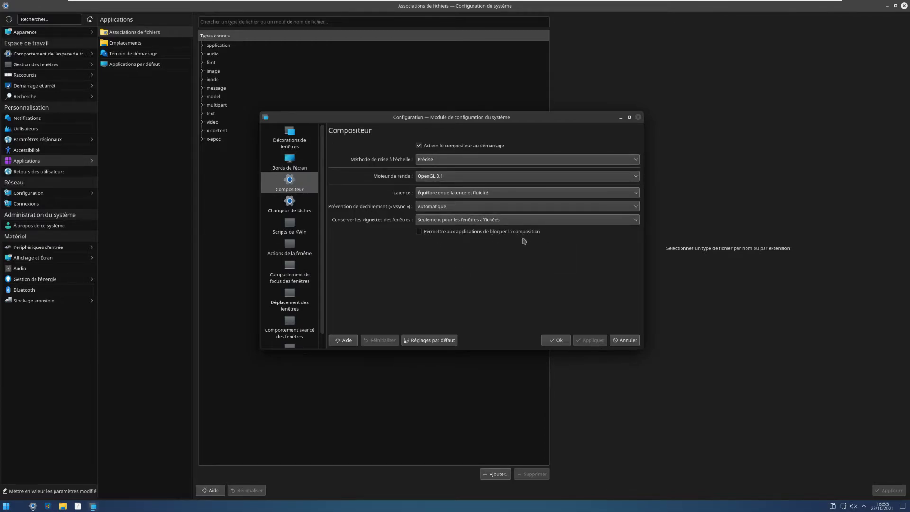
{"action": "left_click", "coordinate": [438, 176]}
{"action": "left_click", "coordinate": [443, 186]}
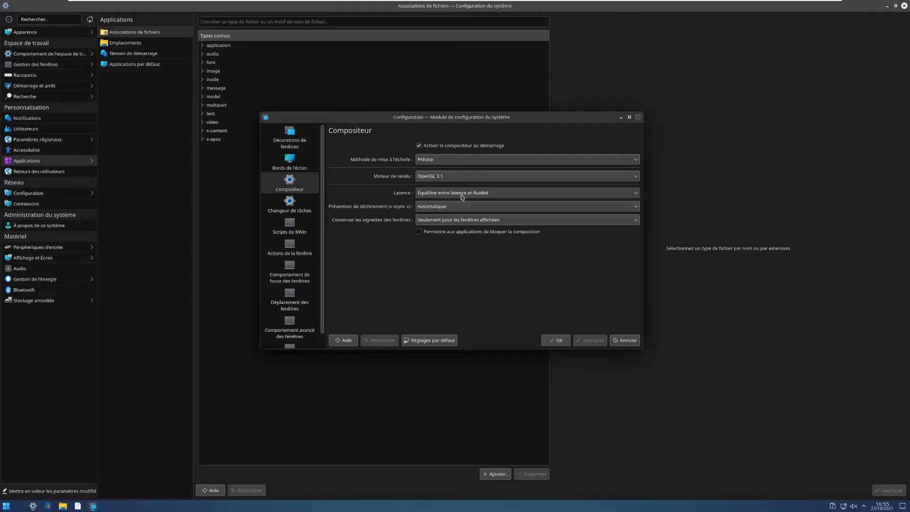
{"action": "left_click", "coordinate": [462, 193]}
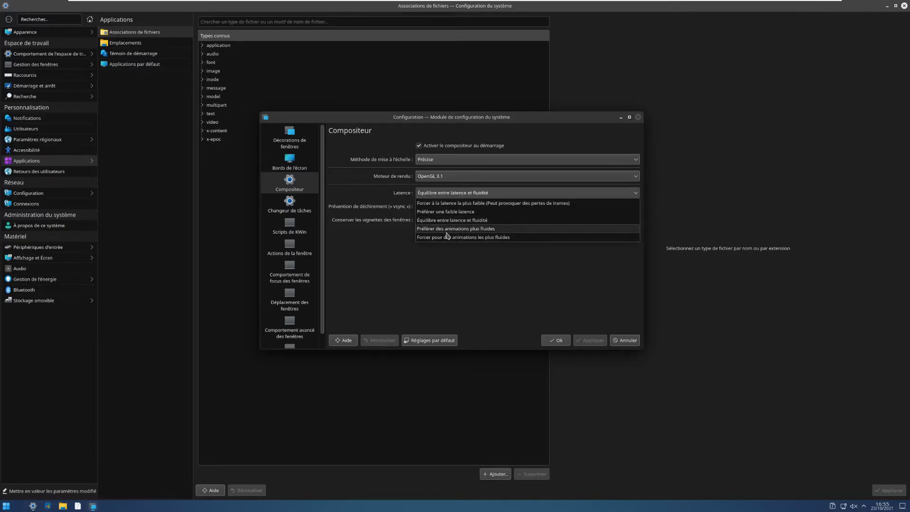
{"action": "left_click", "coordinate": [450, 229]}
{"action": "left_click", "coordinate": [593, 341]}
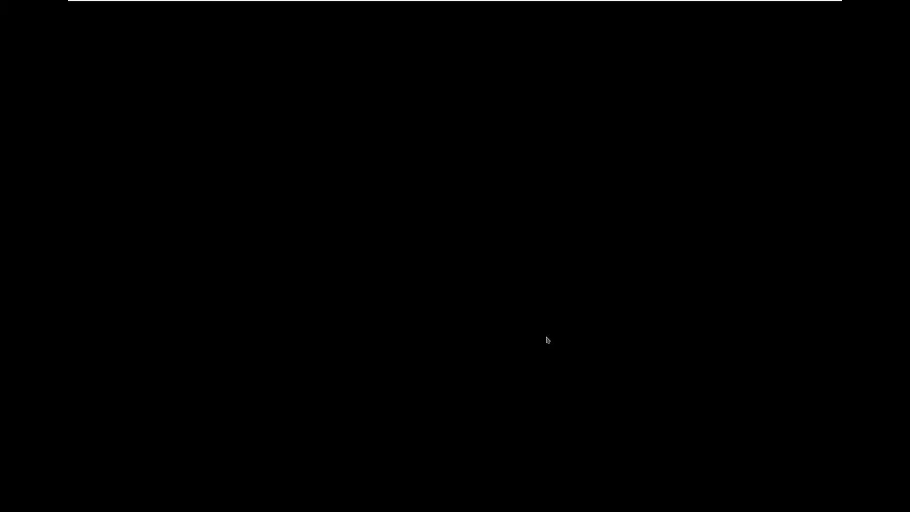
{"action": "key", "text": "ctrl+F2"}
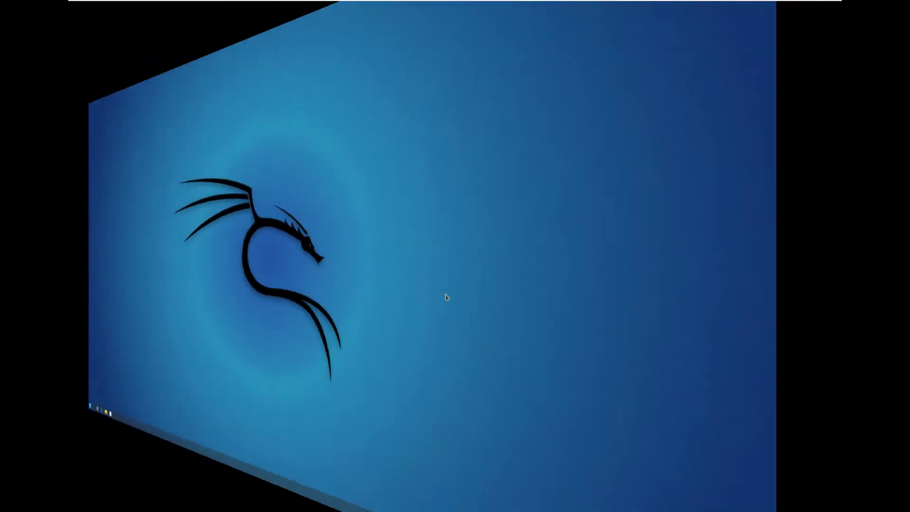
{"action": "key", "text": "ctrl+F1"}
{"action": "key", "text": "ctrl+F2"}
{"action": "key", "text": "ctrl+F1"}
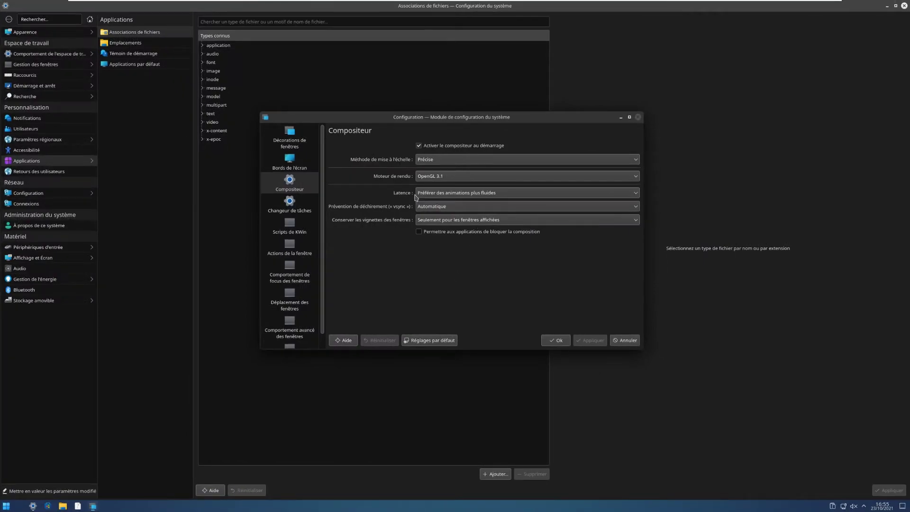
{"action": "left_click", "coordinate": [428, 199]}
{"action": "left_click", "coordinate": [452, 203]}
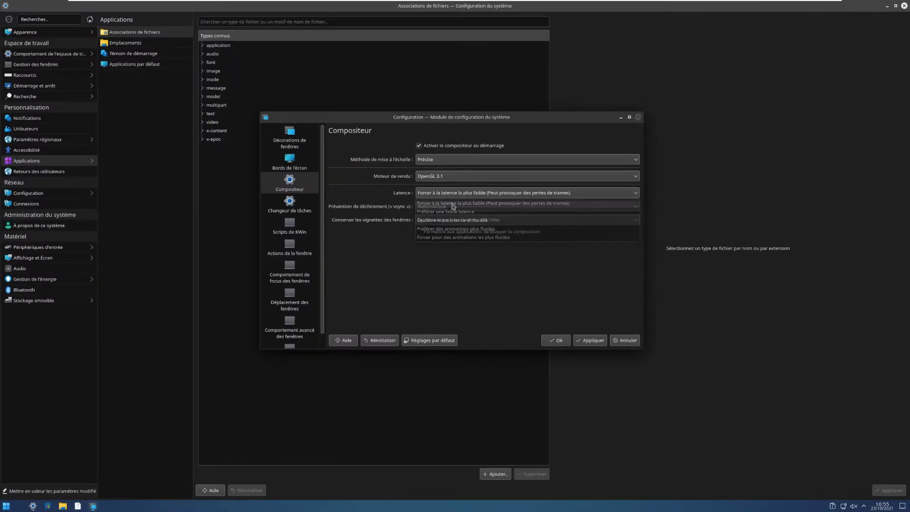
{"action": "left_click", "coordinate": [590, 340]}
{"action": "key", "text": "ctrl+super+Right"}
{"action": "key", "text": "ctrl+super+Left"}
{"action": "key", "text": "ctrl+super+Right"}
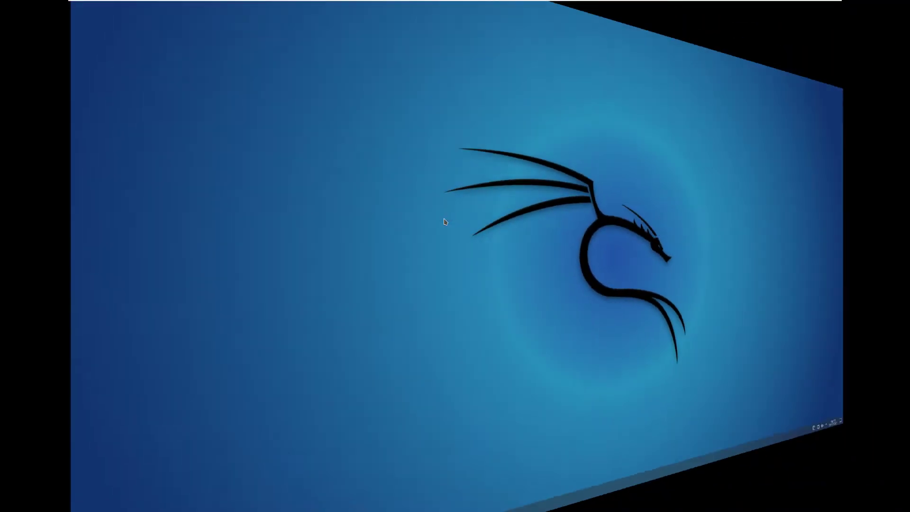
{"action": "key", "text": "ctrl+super+Left"}
{"action": "key", "text": "ctrl+super+Right"}
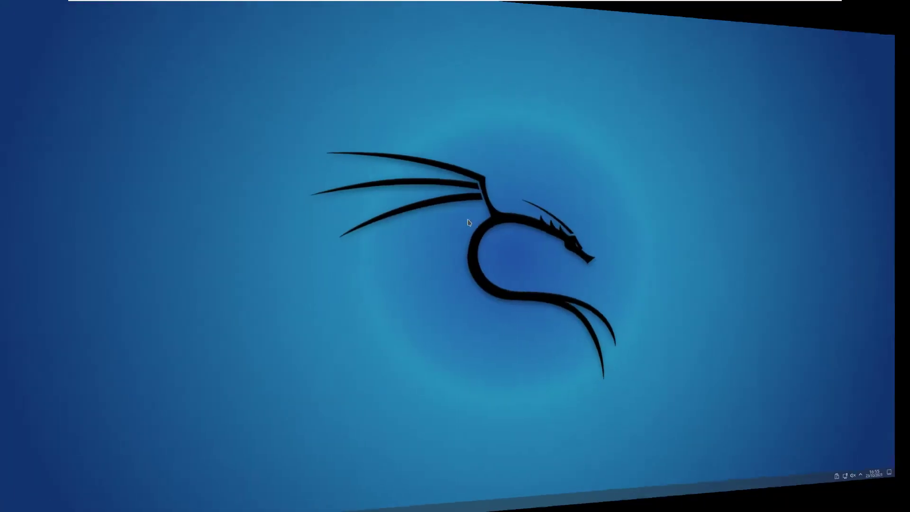
{"action": "key", "text": "ctrl+super+Left"}
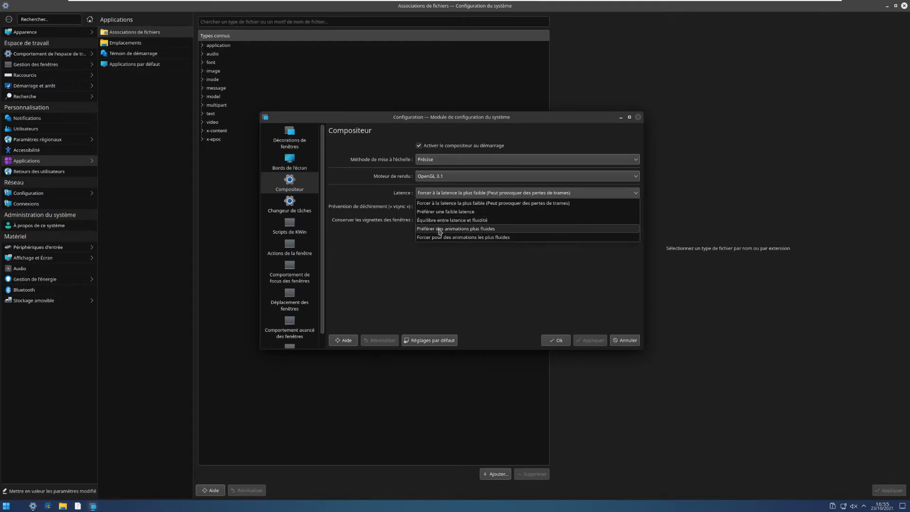
{"action": "left_click", "coordinate": [592, 340]}
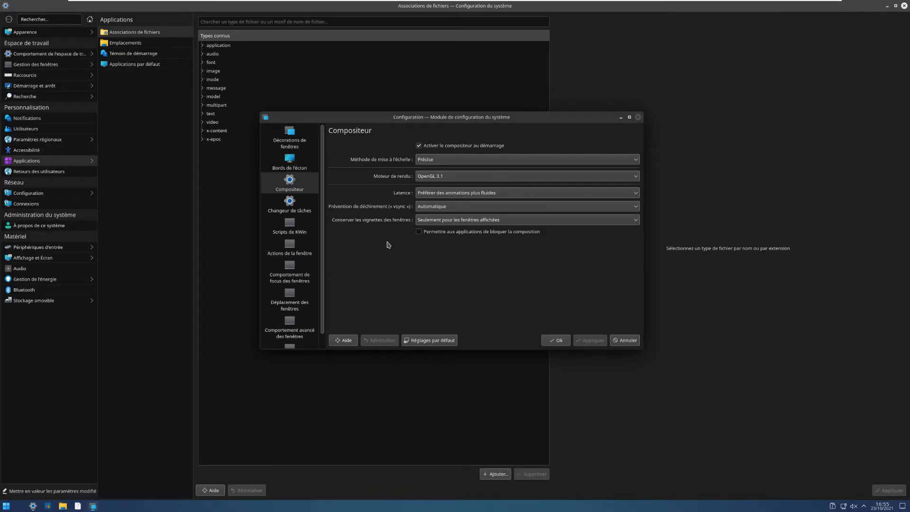
{"action": "key", "text": "ctrl+super+Left"}
{"action": "left_click_drag", "start_coordinate": [391, 245], "coordinate": [310, 264]}
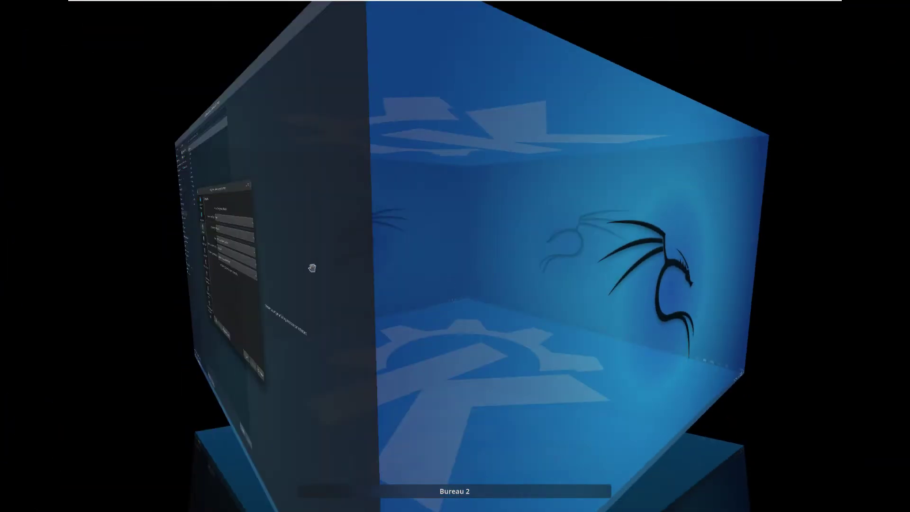
{"action": "left_click", "coordinate": [319, 251]}
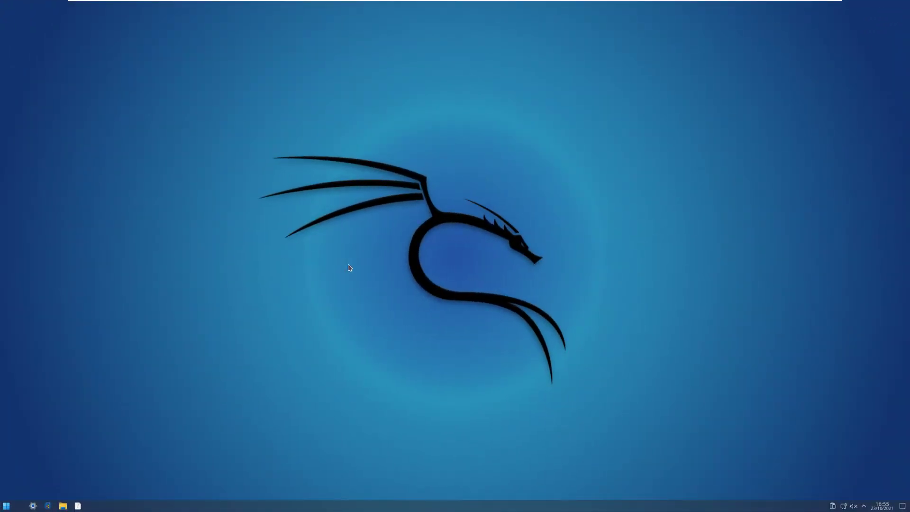
{"action": "key", "text": "ctrl+super+Right"}
{"action": "key", "text": "ctrl+super+Right"}
{"action": "key", "text": "ctrl+super+Right"}
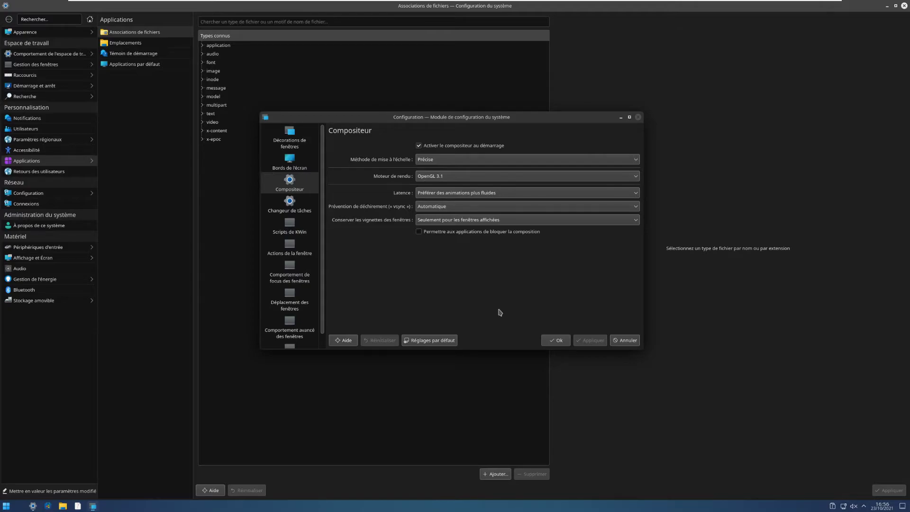
Switch the task switcher style to Défilement circulaire, apply it, and preview with Alt+Tab.
{"action": "left_click", "coordinate": [301, 204]}
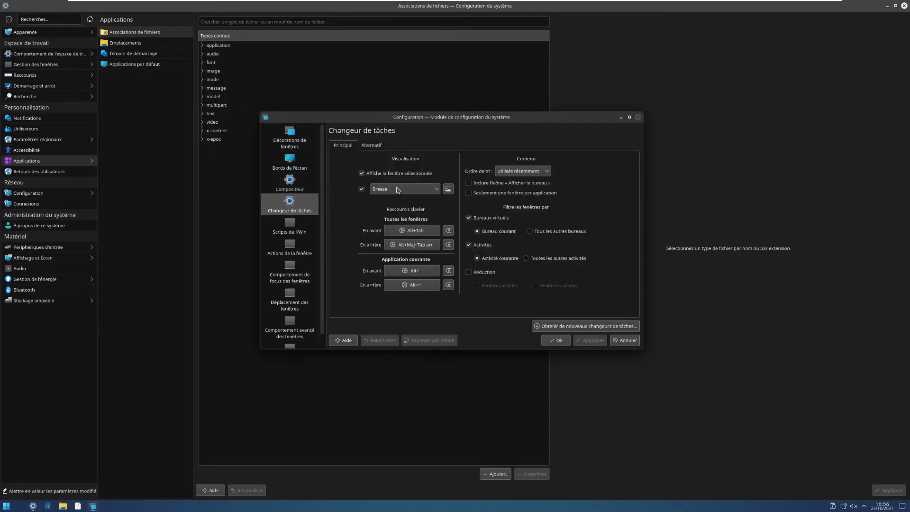
{"action": "key", "text": "alt+Tab"}
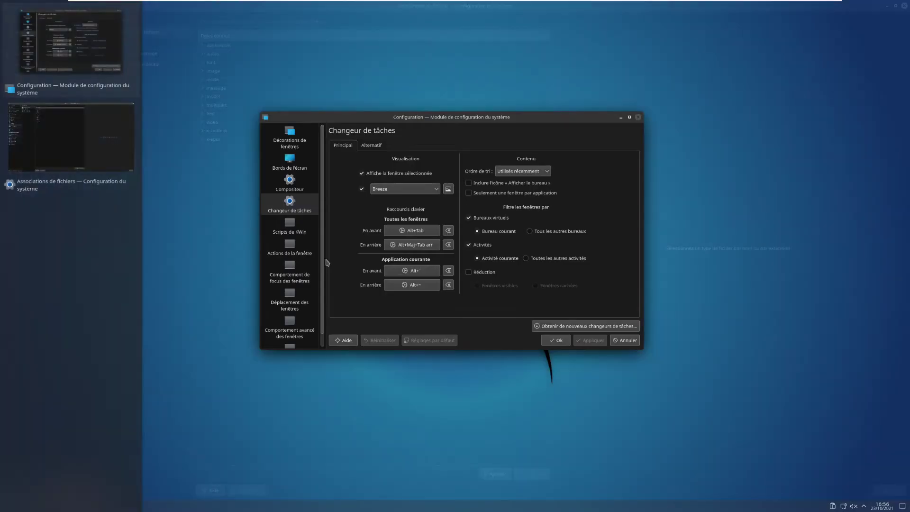
{"action": "key", "text": "alt+Tab"}
{"action": "key", "text": "alt+Tab"}
{"action": "key", "text": "alt+Tab"}
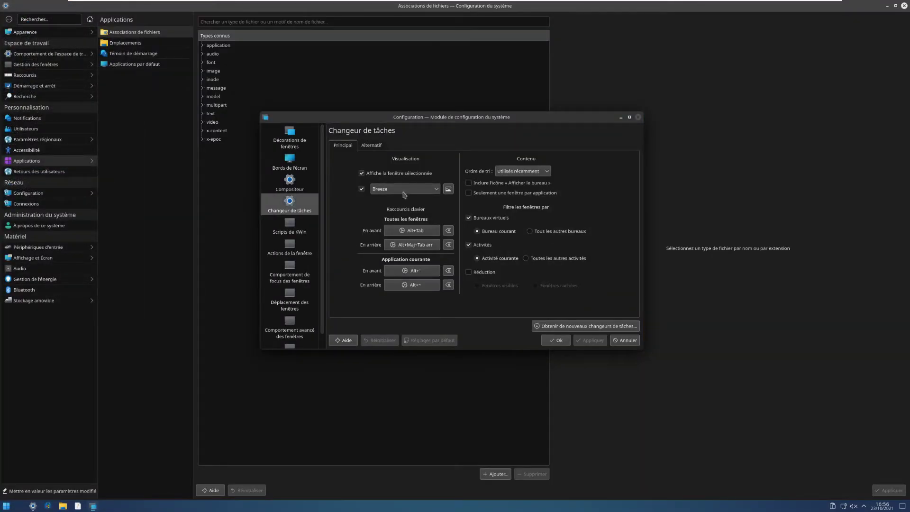
{"action": "left_click", "coordinate": [403, 190]}
{"action": "left_click", "coordinate": [400, 208]}
{"action": "left_click", "coordinate": [600, 343]}
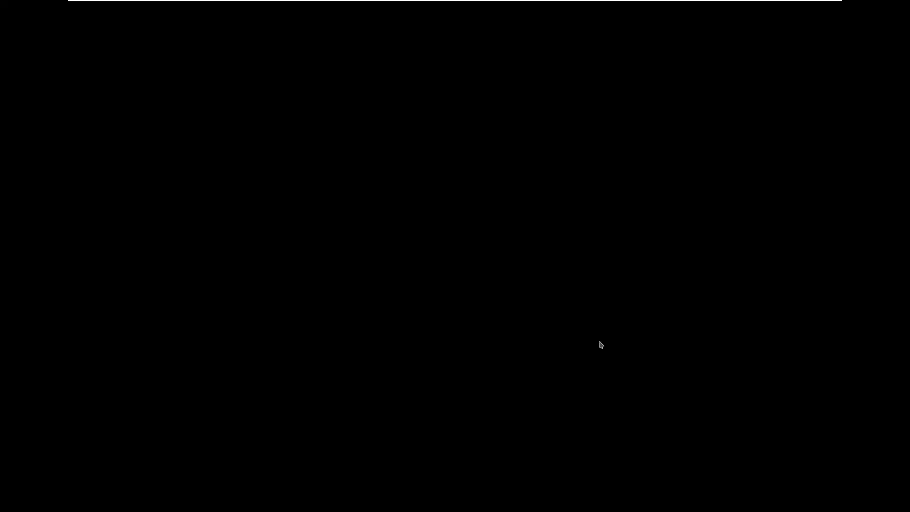
{"action": "key", "text": "alt+Tab"}
{"action": "key", "text": "alt+Tab"}
{"action": "key", "text": "alt+Tab"}
{"action": "key", "text": "alt+Tab"}
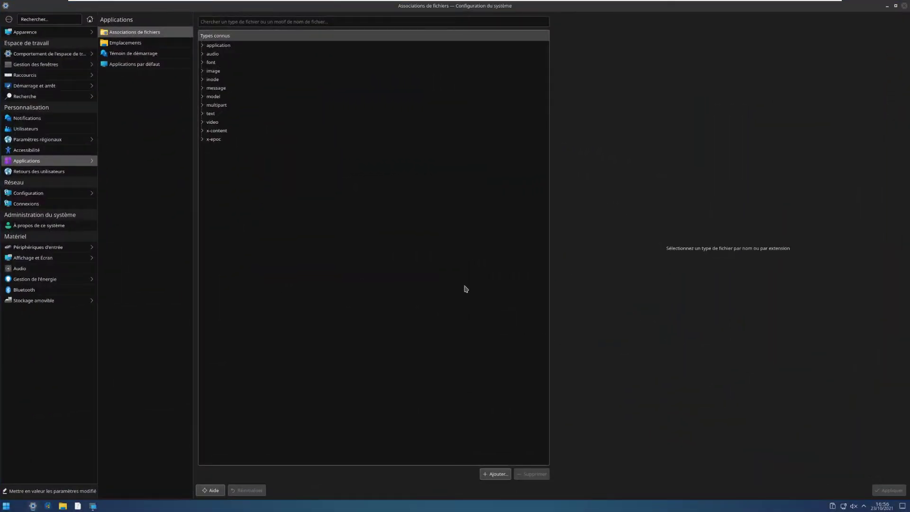
{"action": "key", "text": "alt+Tab"}
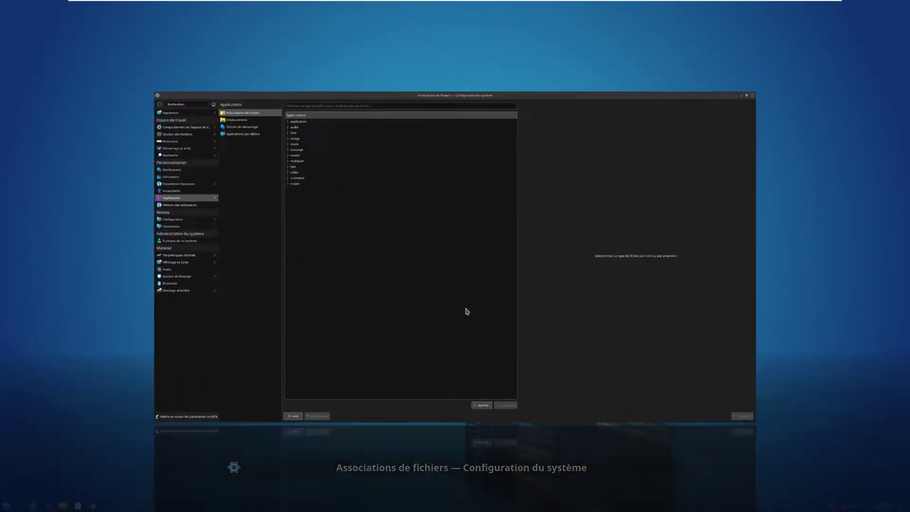
{"action": "key", "text": "alt+Tab"}
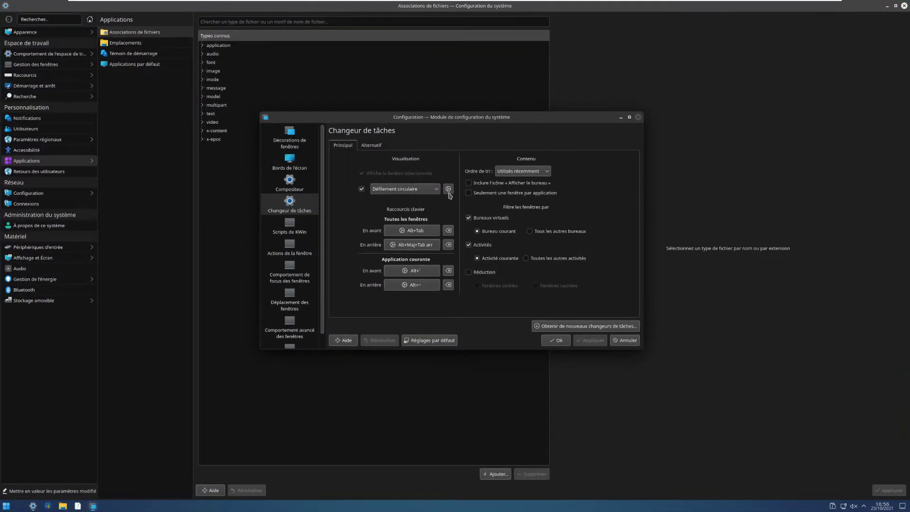
Move the Défilement circulaire zoom toward Près, review Réflexions and Animation, then preview via Alt+Tab.
{"action": "left_click", "coordinate": [448, 189]}
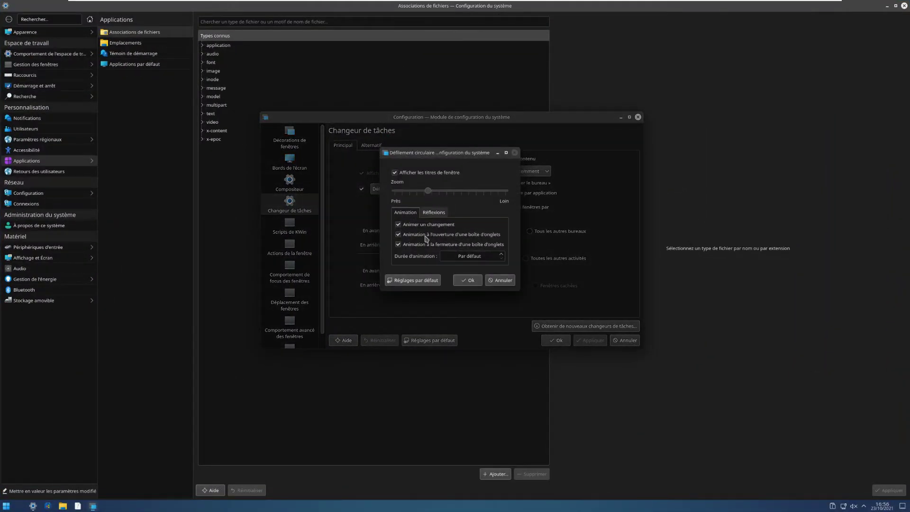
{"action": "left_click_drag", "start_coordinate": [420, 191], "coordinate": [411, 195]}
{"action": "left_click", "coordinate": [425, 213]}
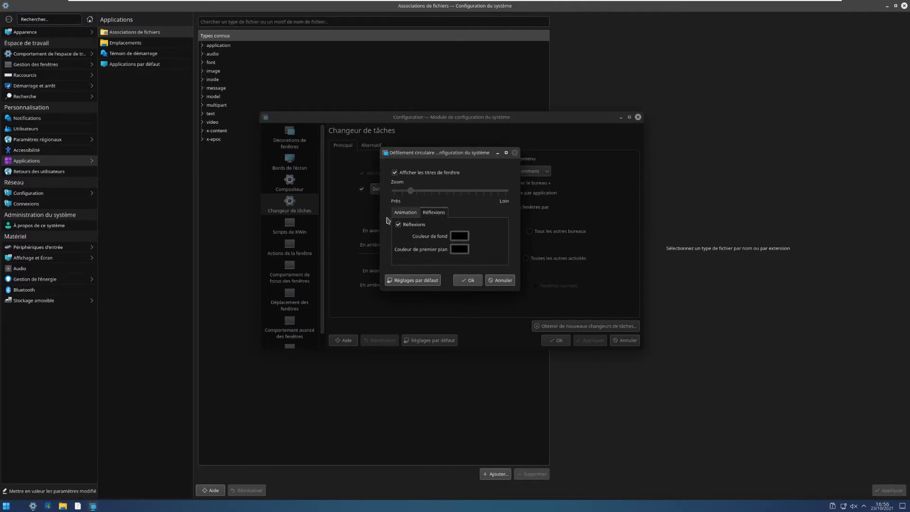
{"action": "left_click", "coordinate": [405, 216]}
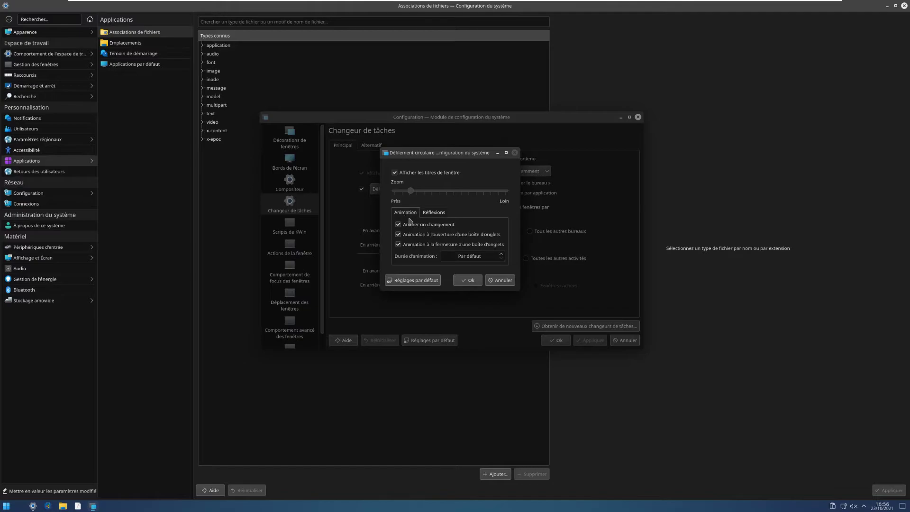
{"action": "left_click", "coordinate": [468, 281]}
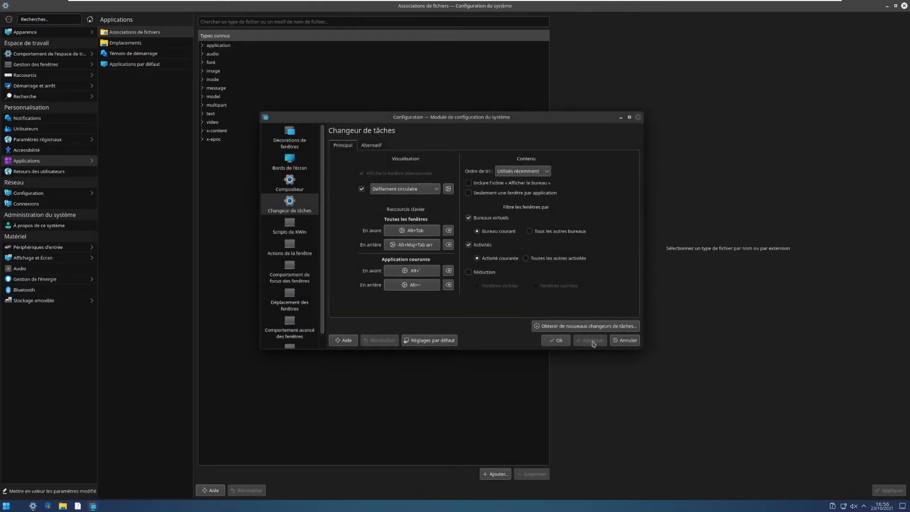
{"action": "key", "text": "alt+Tab"}
{"action": "key", "text": "alt+Tab"}
{"action": "key", "text": "alt+Tab"}
{"action": "key", "text": "alt+Tab"}
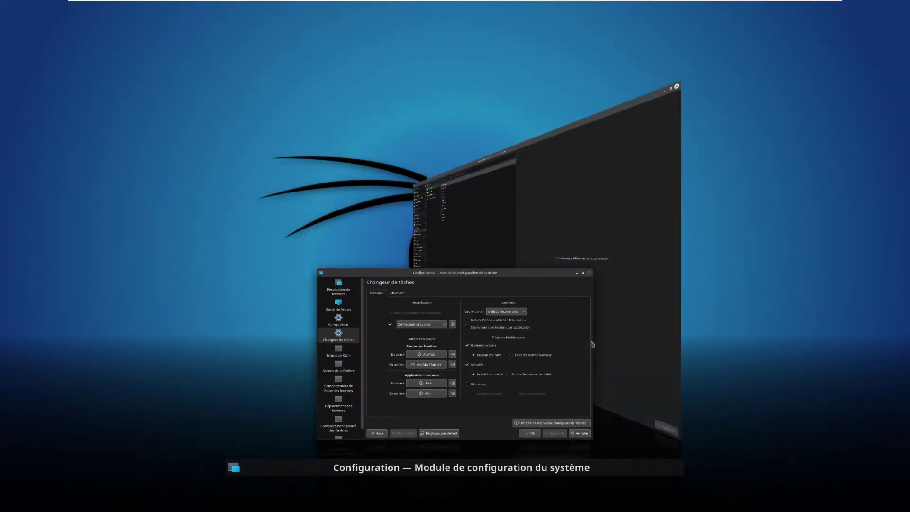
{"action": "key", "text": "alt+Tab"}
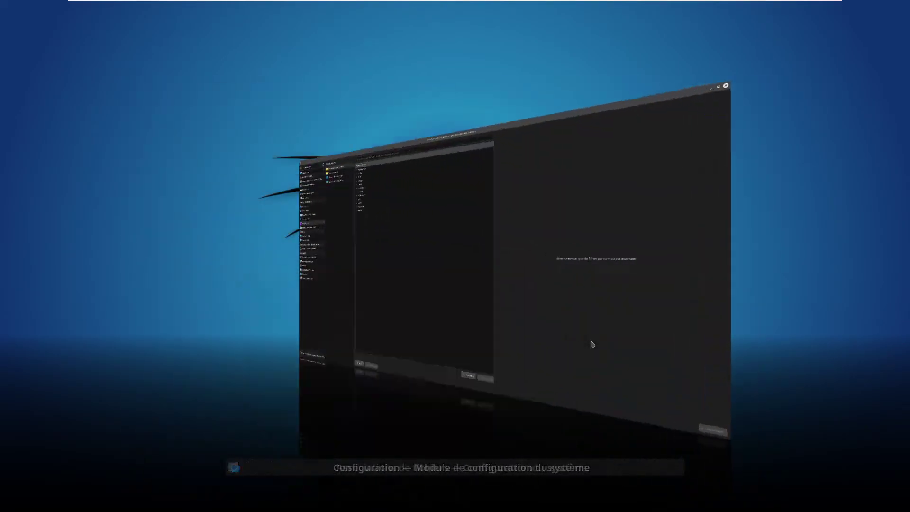
{"action": "key", "text": "alt+Tab"}
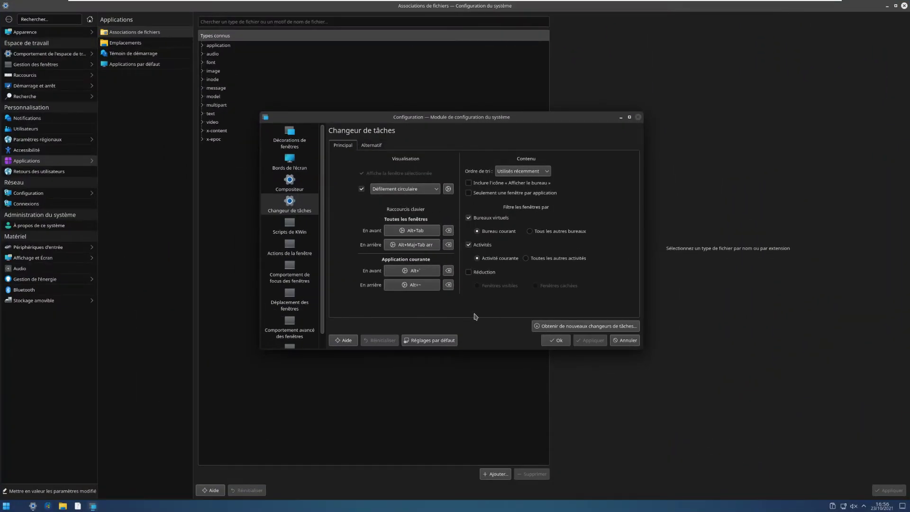
Visit Scripts de KWin, review both Actions de la fenêtre tabs, then open the application launcher.
{"action": "left_click", "coordinate": [288, 230]}
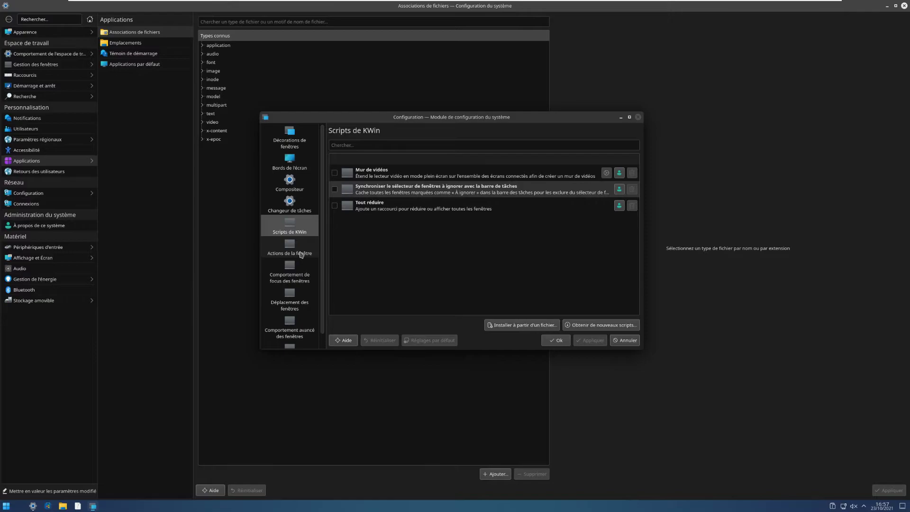
{"action": "left_click", "coordinate": [301, 254]}
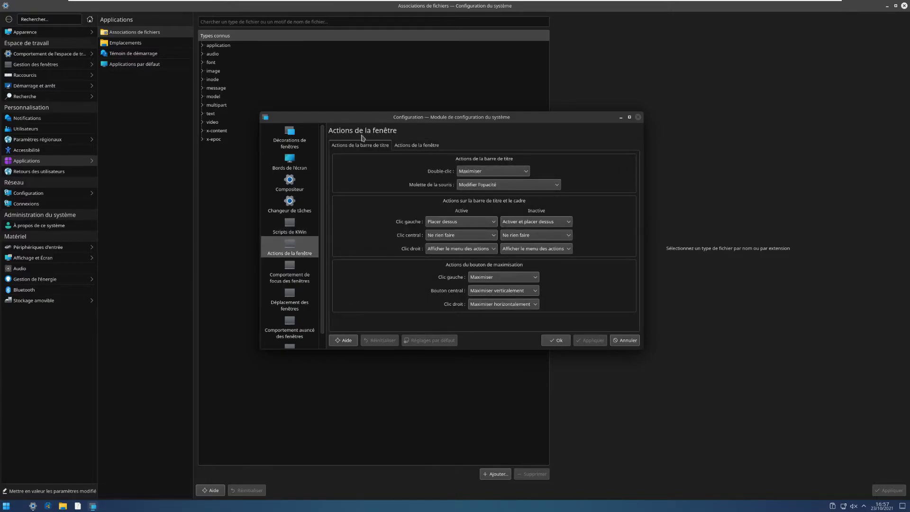
{"action": "left_click", "coordinate": [401, 147]}
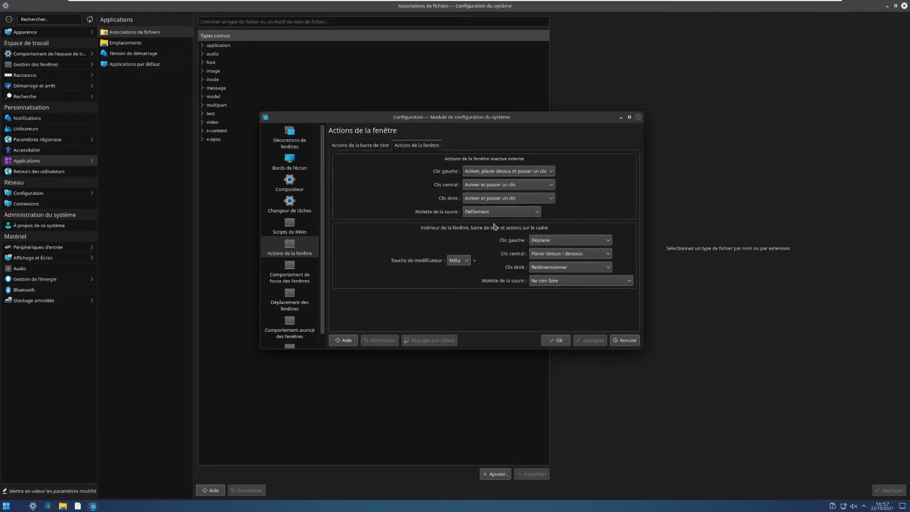
{"action": "left_click", "coordinate": [375, 149]}
{"action": "left_click", "coordinate": [6, 505]}
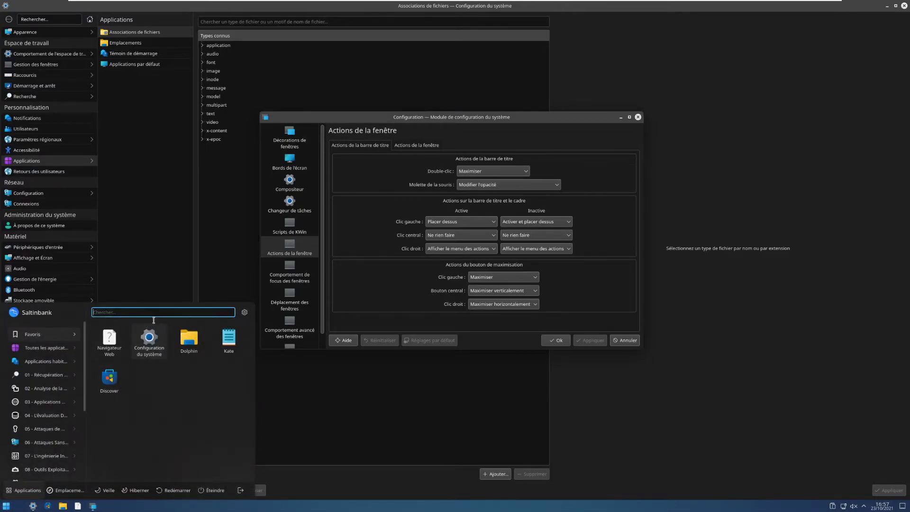
Launch Konsole by searching 'kon', scroll its title bar to vary opacity, then return to Configuration.
{"action": "type", "text": "kon"}
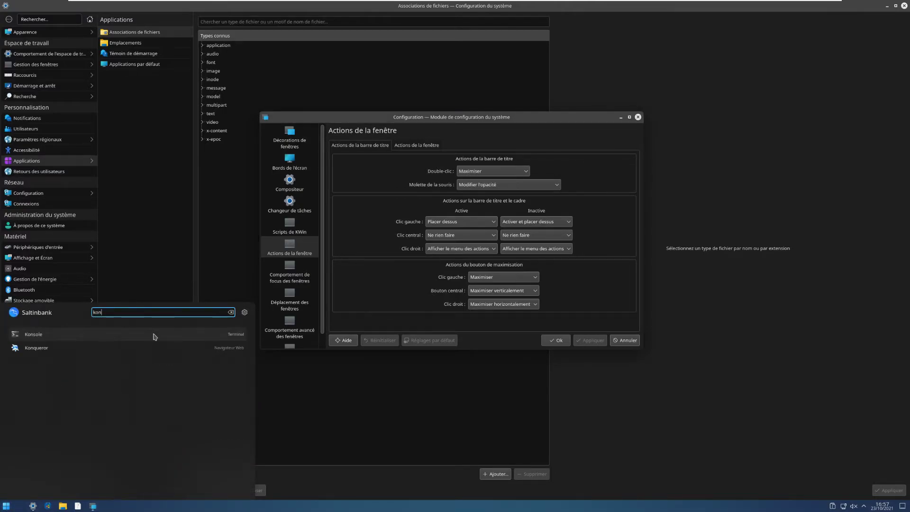
{"action": "left_click", "coordinate": [154, 335]}
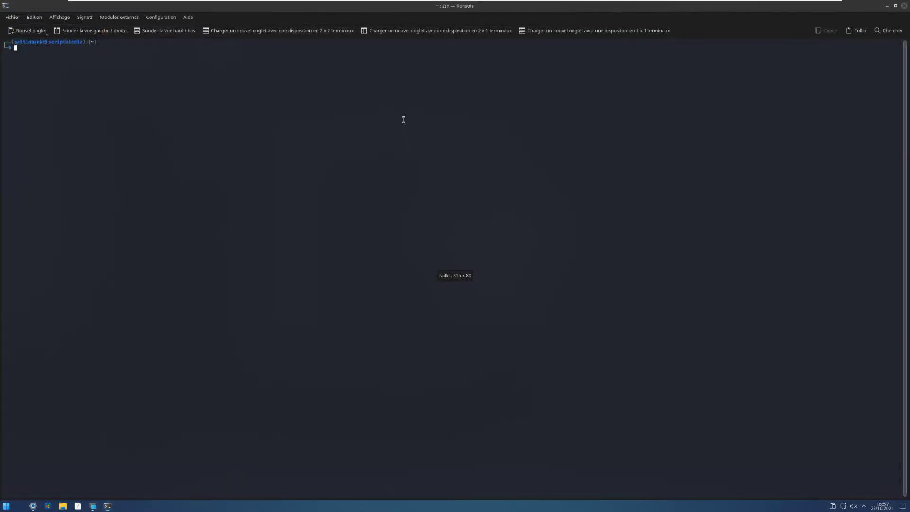
{"action": "scroll", "coordinate": [305, 10], "scroll_direction": "down", "scroll_amount": 9}
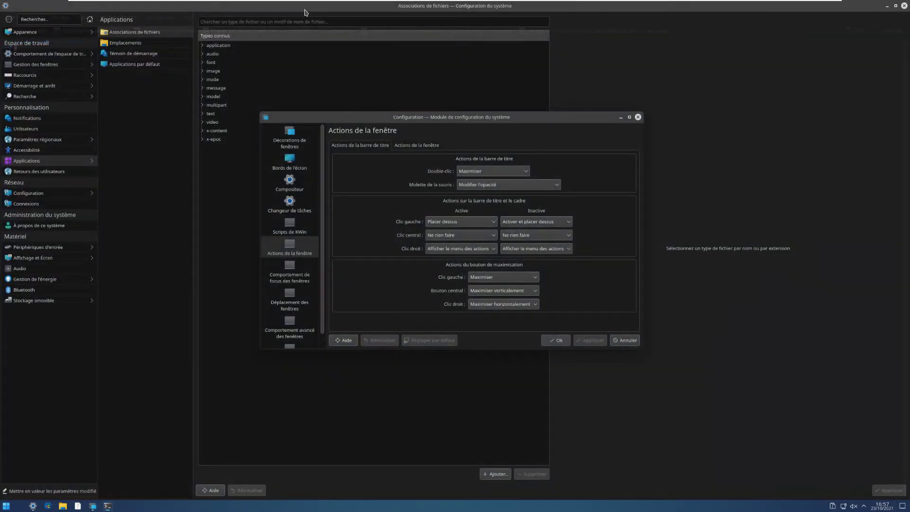
{"action": "scroll", "coordinate": [308, 9], "scroll_direction": "up", "scroll_amount": 9}
{"action": "scroll", "coordinate": [308, 8], "scroll_direction": "down", "scroll_amount": 9}
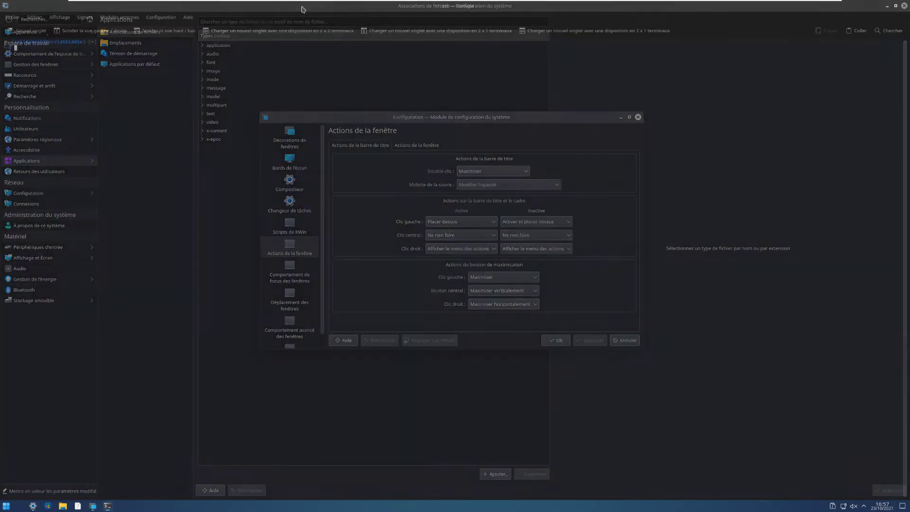
{"action": "scroll", "coordinate": [305, 12], "scroll_direction": "up", "scroll_amount": 9}
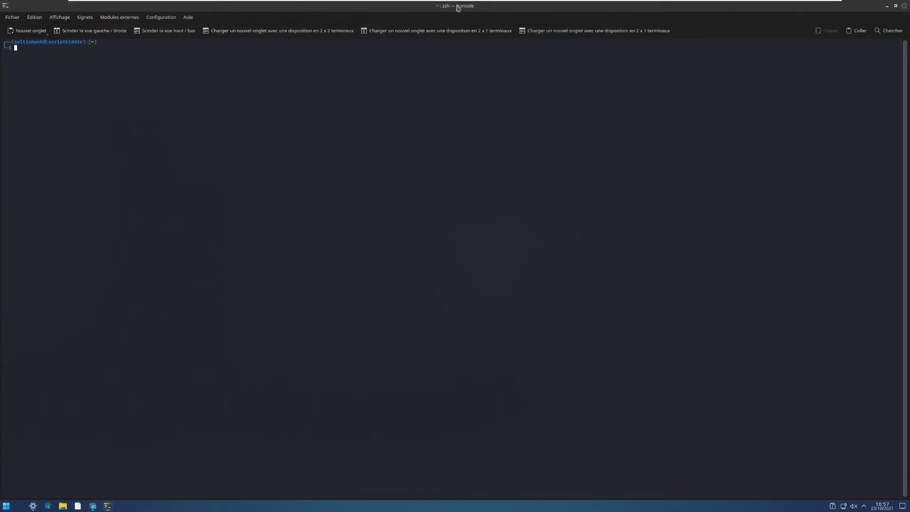
{"action": "scroll", "coordinate": [456, 9], "scroll_direction": "down", "scroll_amount": 9}
{"action": "scroll", "coordinate": [457, 10], "scroll_direction": "up", "scroll_amount": 9}
{"action": "scroll", "coordinate": [456, 9], "scroll_direction": "down", "scroll_amount": 9}
{"action": "scroll", "coordinate": [456, 10], "scroll_direction": "up", "scroll_amount": 7}
{"action": "scroll", "coordinate": [457, 9], "scroll_direction": "down", "scroll_amount": 7}
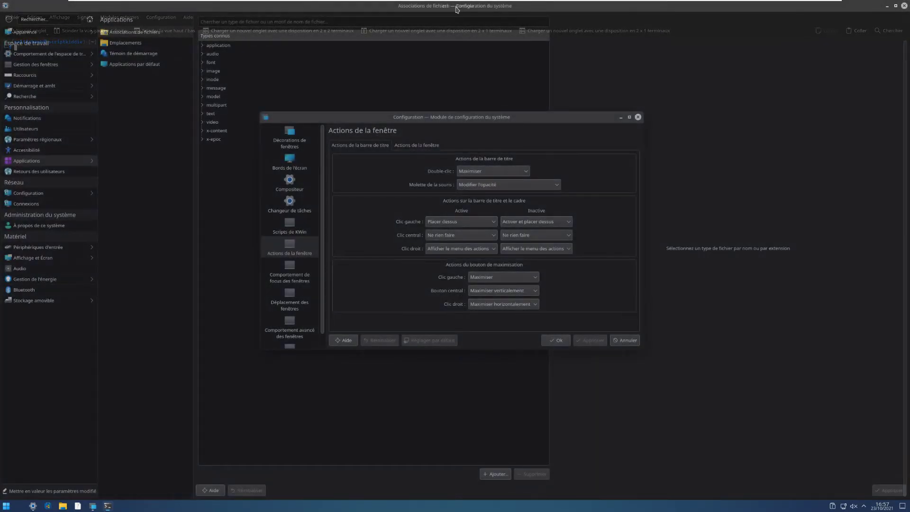
{"action": "scroll", "coordinate": [457, 12], "scroll_direction": "up", "scroll_amount": 9}
{"action": "key", "text": "alt+Tab"}
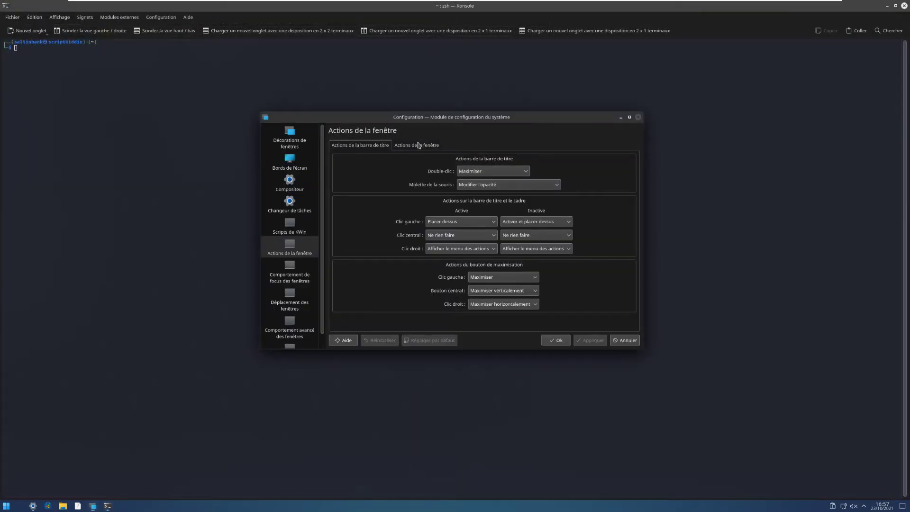
Review the title-bar and inside-window mouse action lists, leaving all of them unchanged.
{"action": "left_click", "coordinate": [483, 184]}
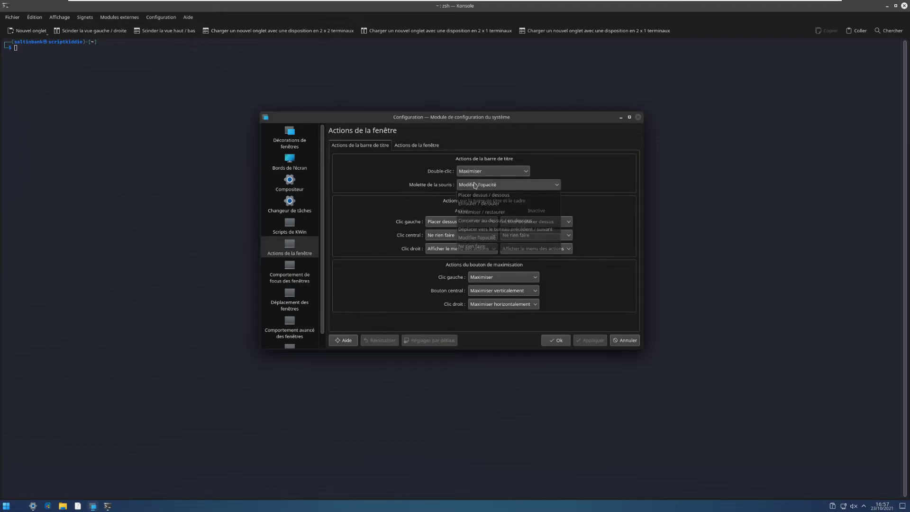
{"action": "left_click", "coordinate": [482, 238]}
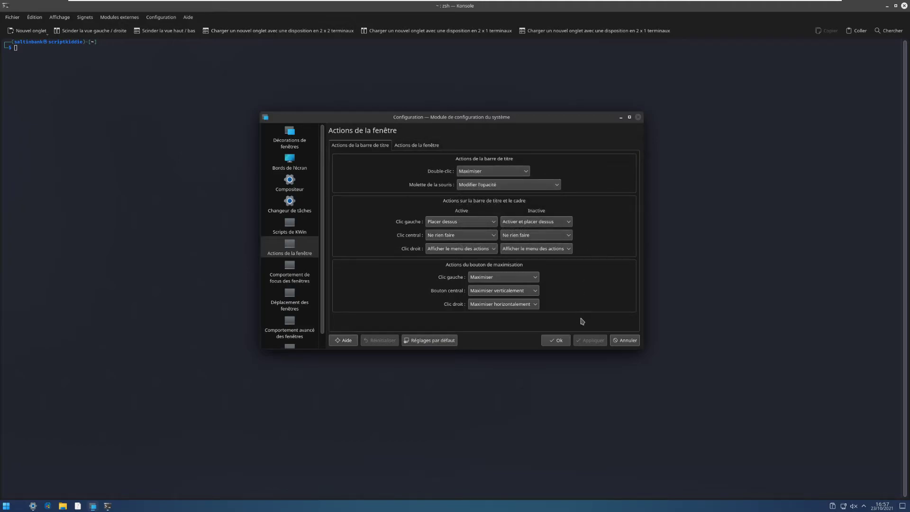
{"action": "left_click", "coordinate": [407, 145]}
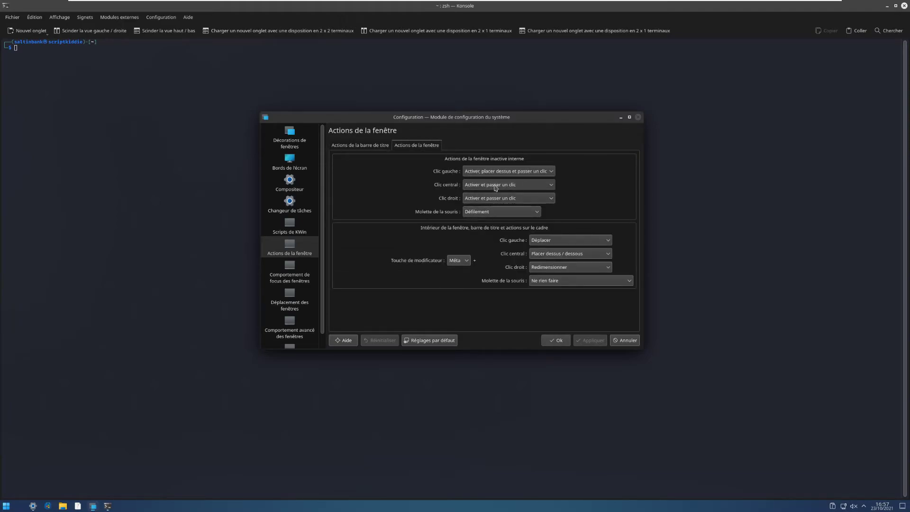
{"action": "left_click", "coordinate": [496, 185]}
{"action": "left_click", "coordinate": [391, 193]}
{"action": "left_click", "coordinate": [550, 258]}
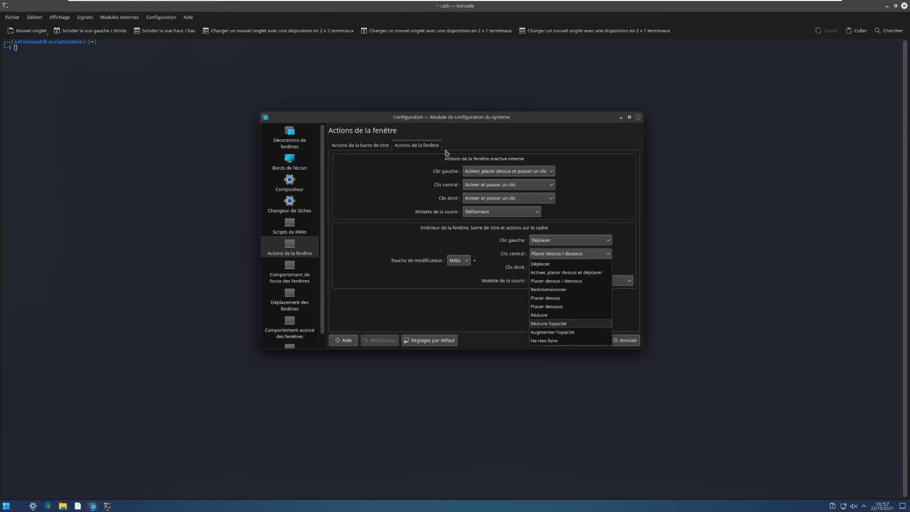
{"action": "left_click", "coordinate": [358, 146]}
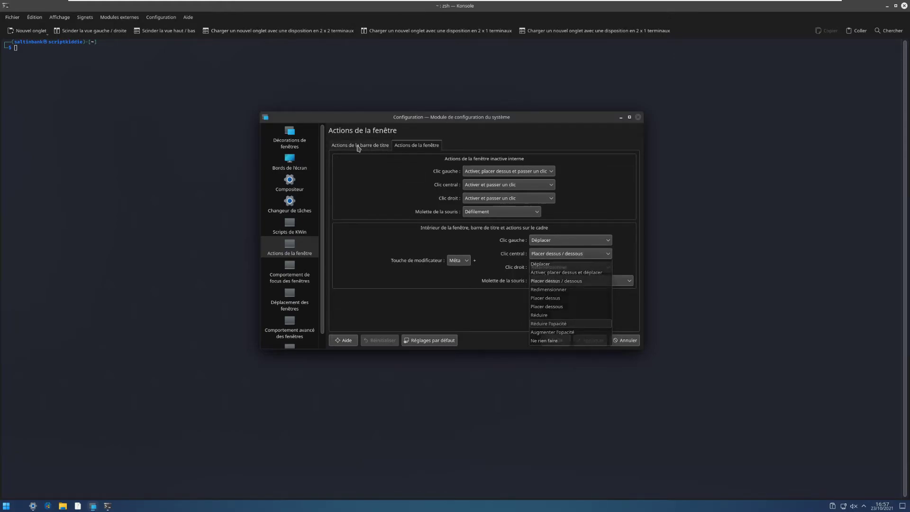
{"action": "middle_click", "coordinate": [430, 10], "text": "super"}
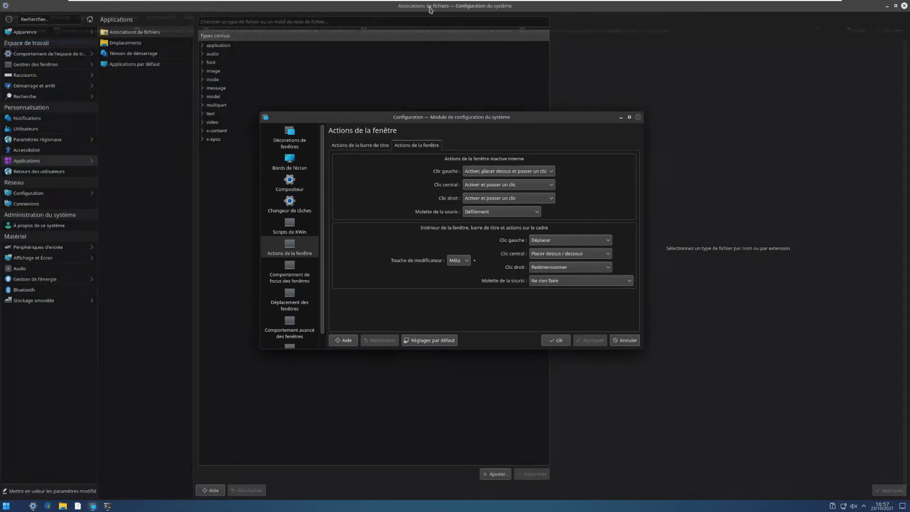
{"action": "middle_click", "coordinate": [432, 10], "text": "super"}
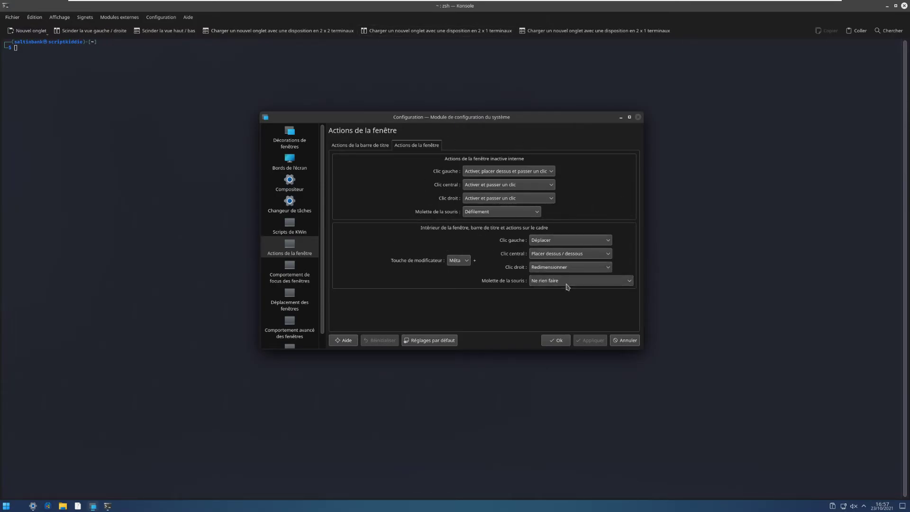
{"action": "left_click", "coordinate": [362, 145]}
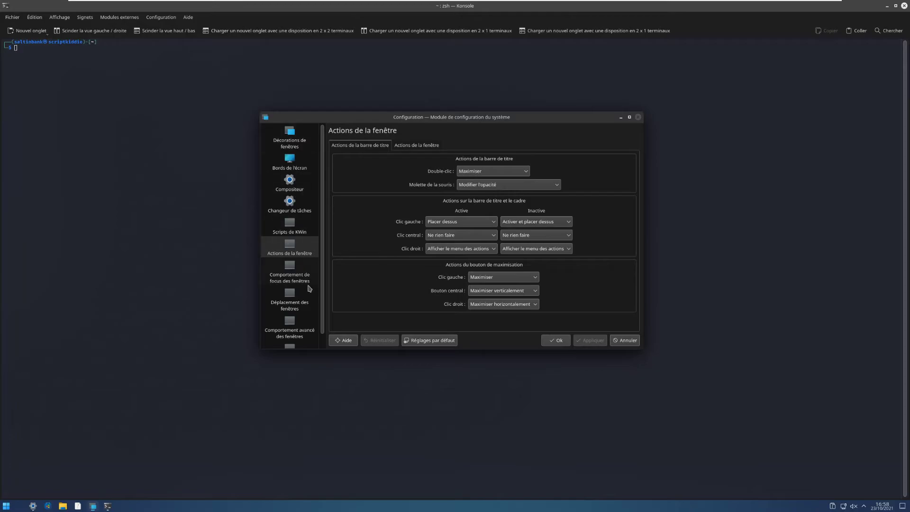
Browse the Focus, Movement and Advanced pages, then close Règles de la fenêtre with Ok.
{"action": "left_click", "coordinate": [299, 274]}
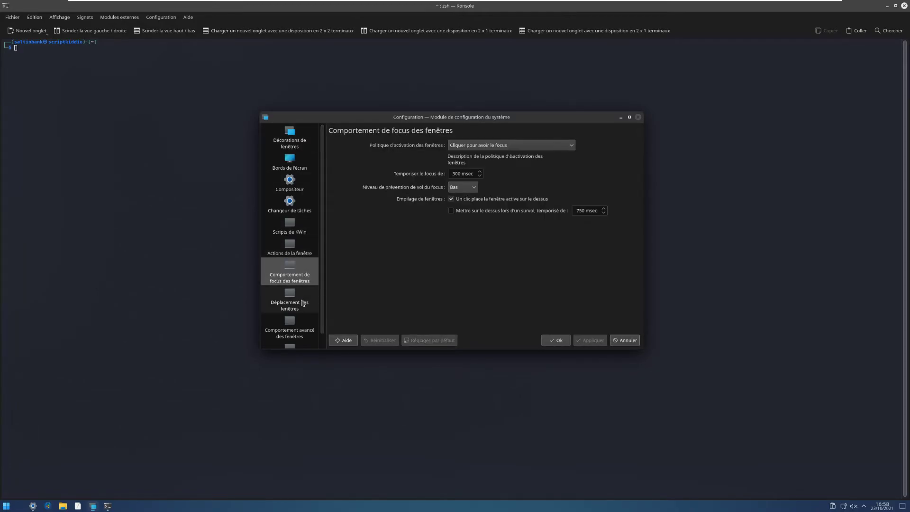
{"action": "left_click", "coordinate": [301, 302]}
{"action": "left_click", "coordinate": [296, 336]}
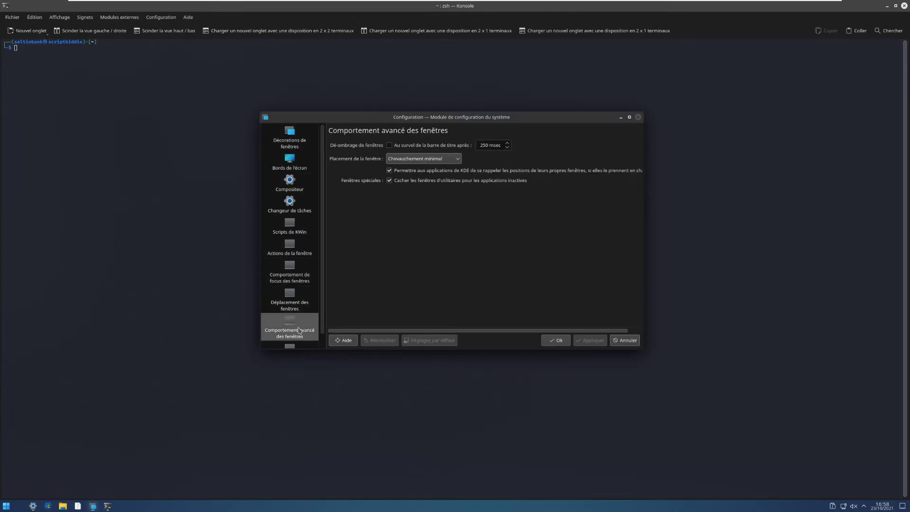
{"action": "left_click", "coordinate": [289, 346]}
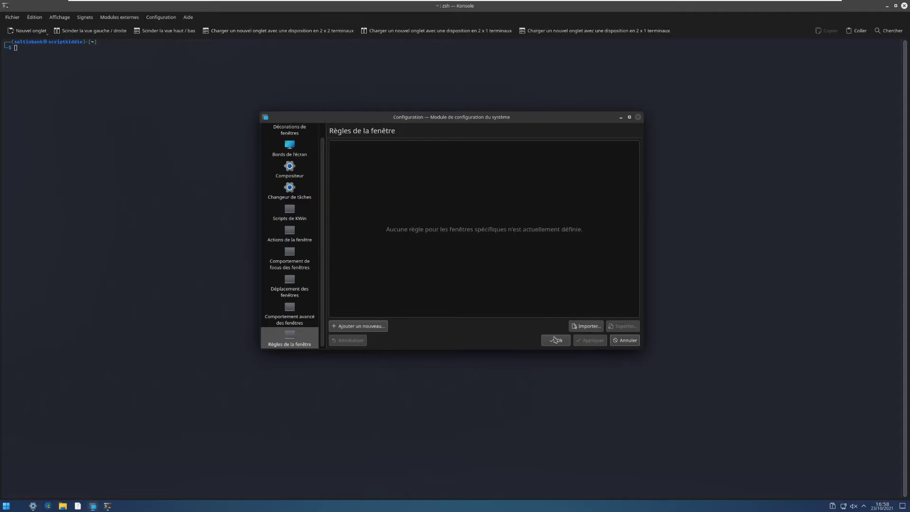
{"action": "left_click", "coordinate": [555, 339]}
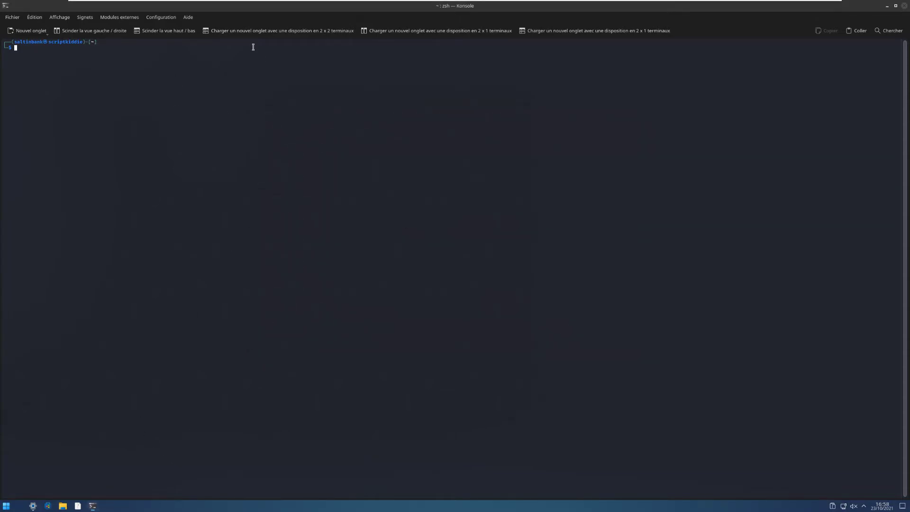
{"action": "left_click_drag", "start_coordinate": [184, 104], "coordinate": [189, 104]}
{"action": "left_click", "coordinate": [199, 78]}
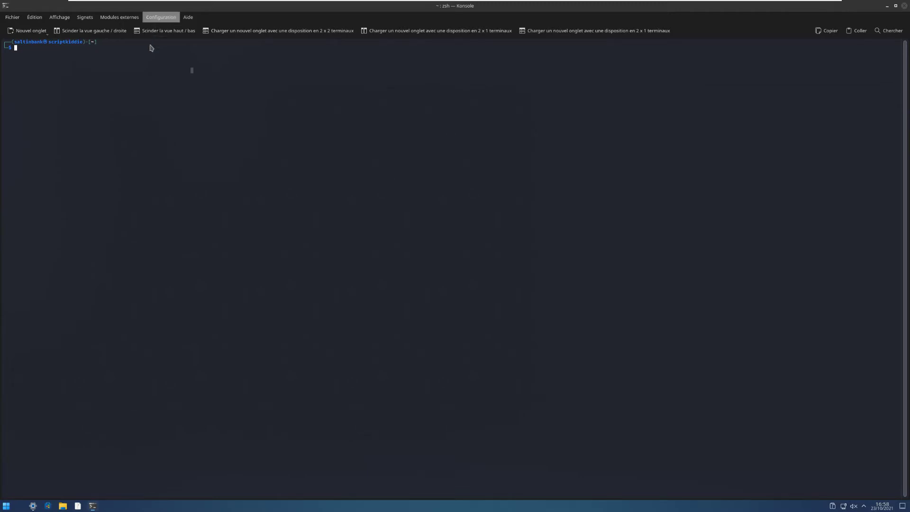
{"action": "scroll", "coordinate": [169, 75], "scroll_direction": "up", "scroll_amount": 10}
{"action": "scroll", "coordinate": [169, 88], "scroll_direction": "down", "scroll_amount": 10}
{"action": "scroll", "coordinate": [171, 85], "scroll_direction": "up", "scroll_amount": 10}
{"action": "scroll", "coordinate": [171, 86], "scroll_direction": "up", "scroll_amount": 5}
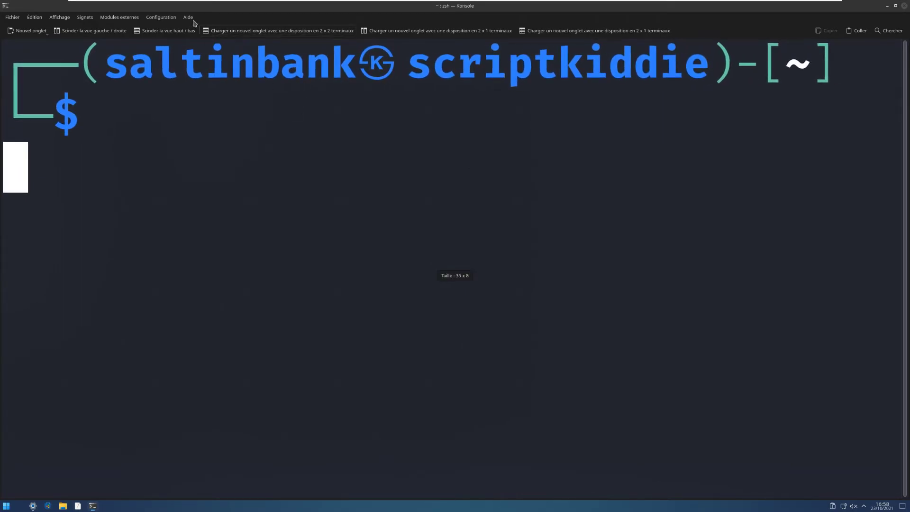
{"action": "left_click", "coordinate": [161, 17]}
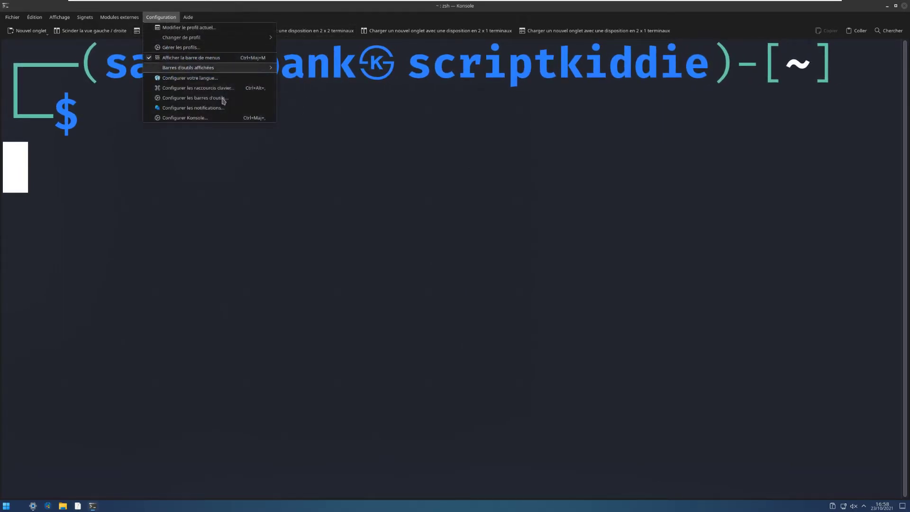
{"action": "left_click", "coordinate": [196, 118]}
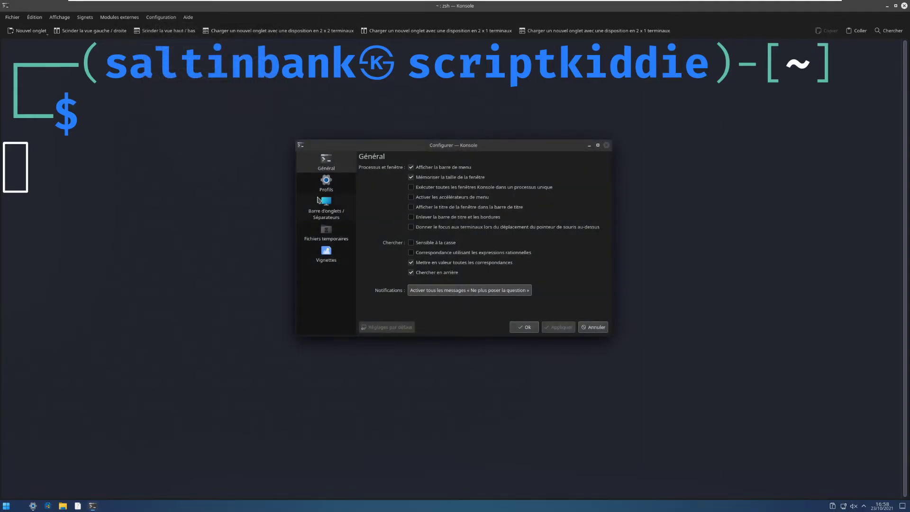
{"action": "left_click", "coordinate": [326, 213]}
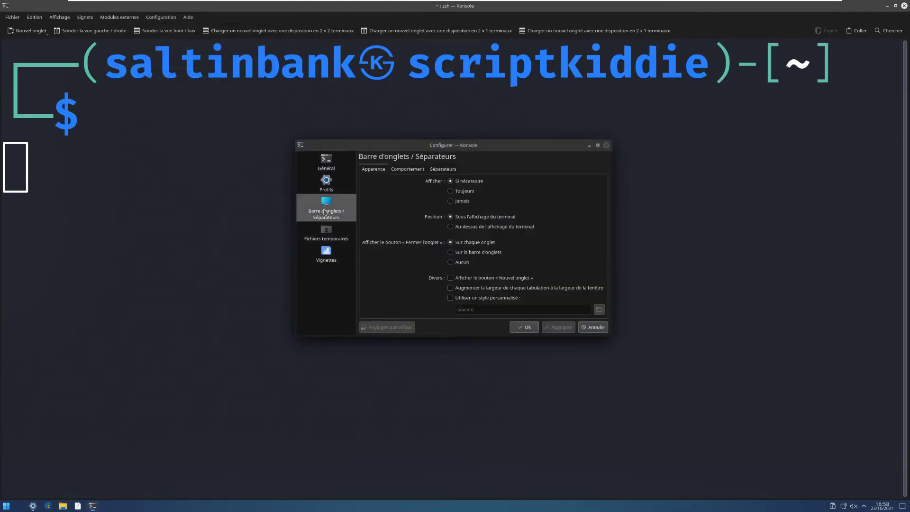
{"action": "left_click", "coordinate": [334, 186]}
{"action": "left_click", "coordinate": [332, 166]}
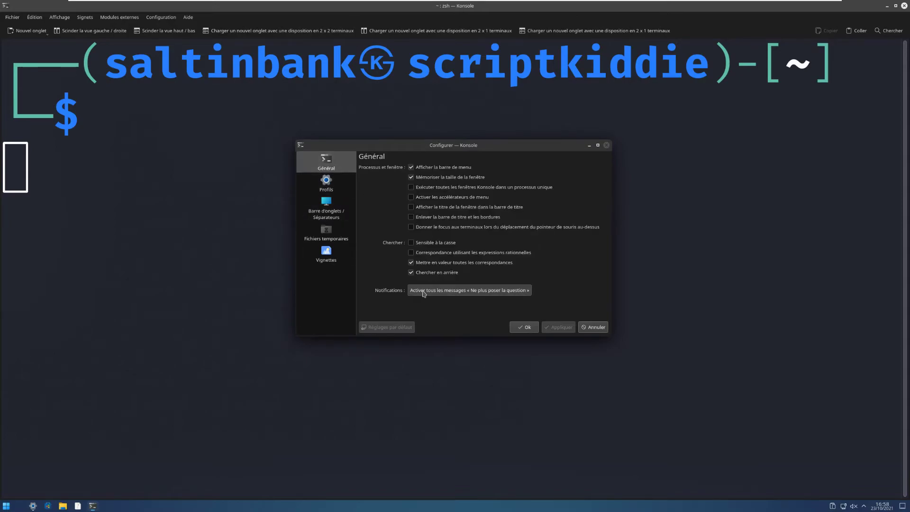
{"action": "left_click", "coordinate": [323, 256]}
{"action": "left_click", "coordinate": [331, 241]}
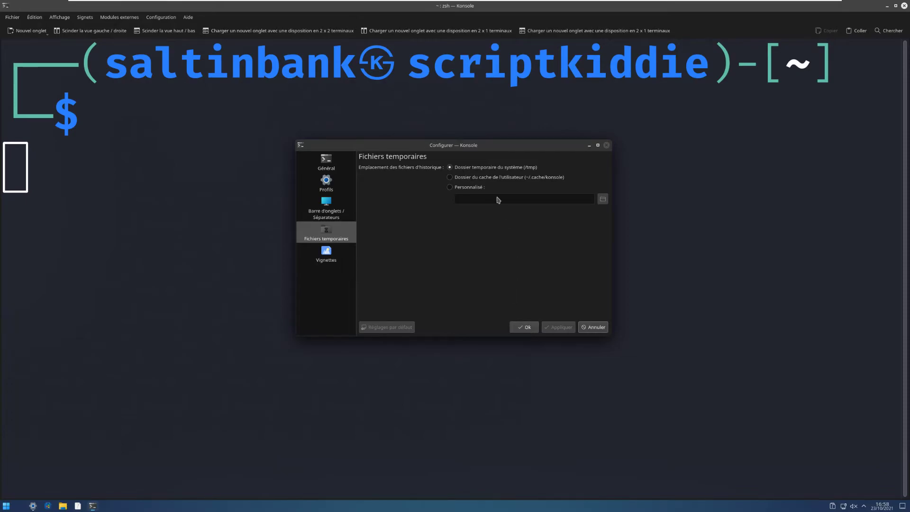
{"action": "left_click", "coordinate": [524, 326]}
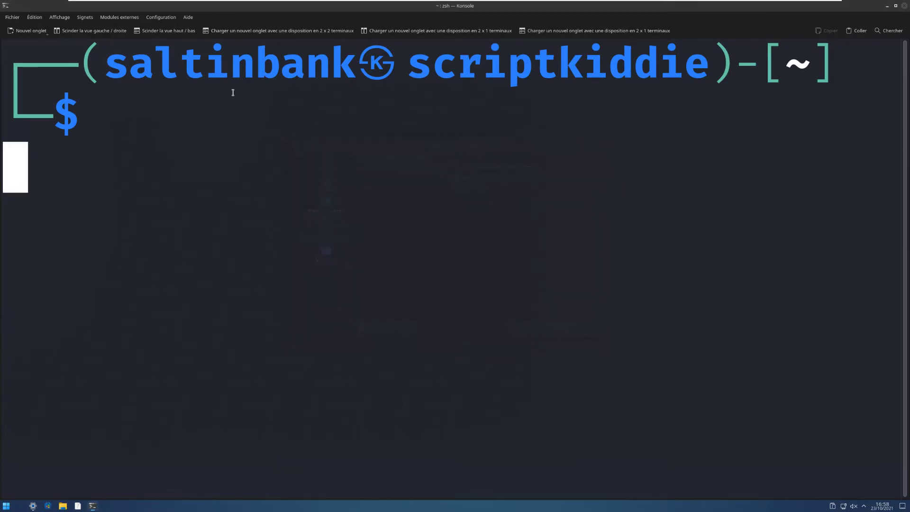
{"action": "left_click", "coordinate": [161, 17]}
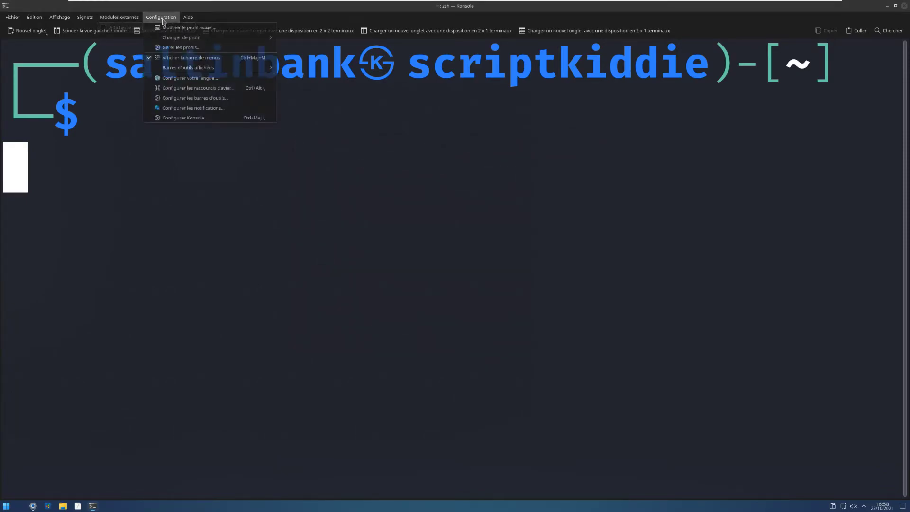
{"action": "left_click", "coordinate": [162, 27]}
{"action": "left_click", "coordinate": [314, 199]}
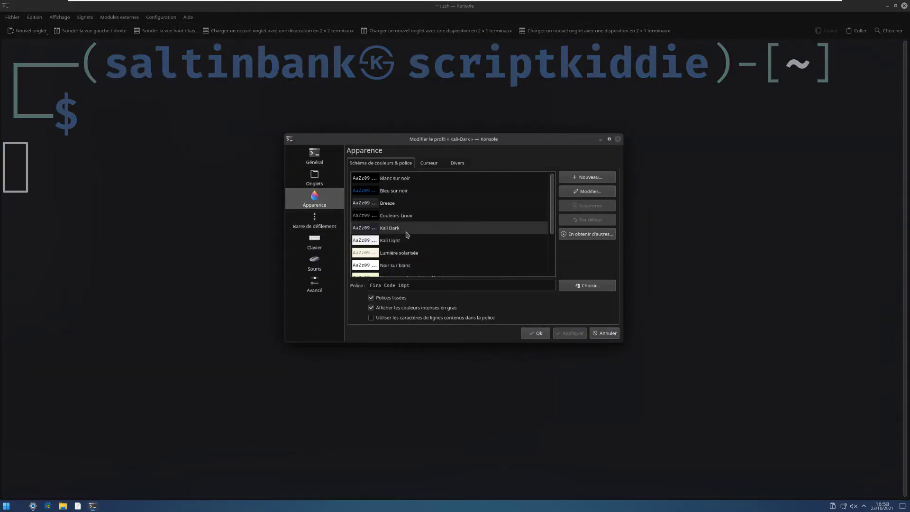
{"action": "left_click", "coordinate": [406, 192]}
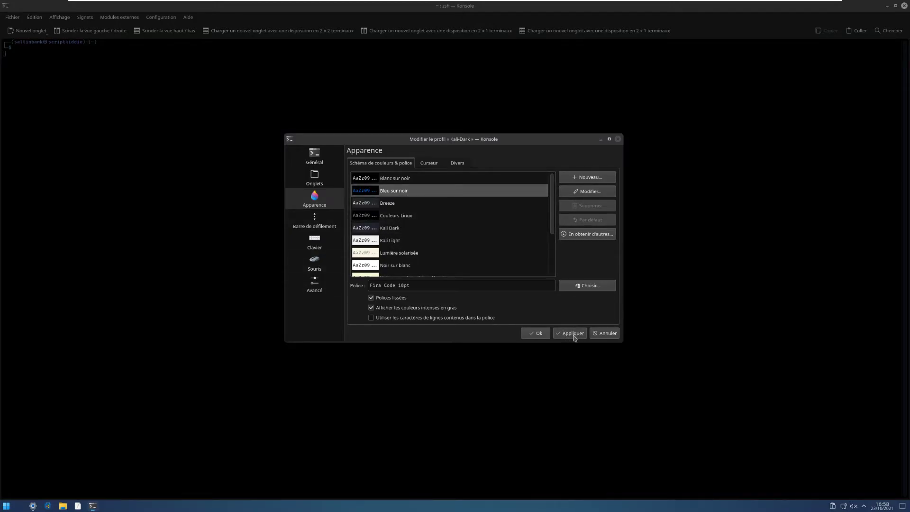
{"action": "left_click", "coordinate": [594, 334]}
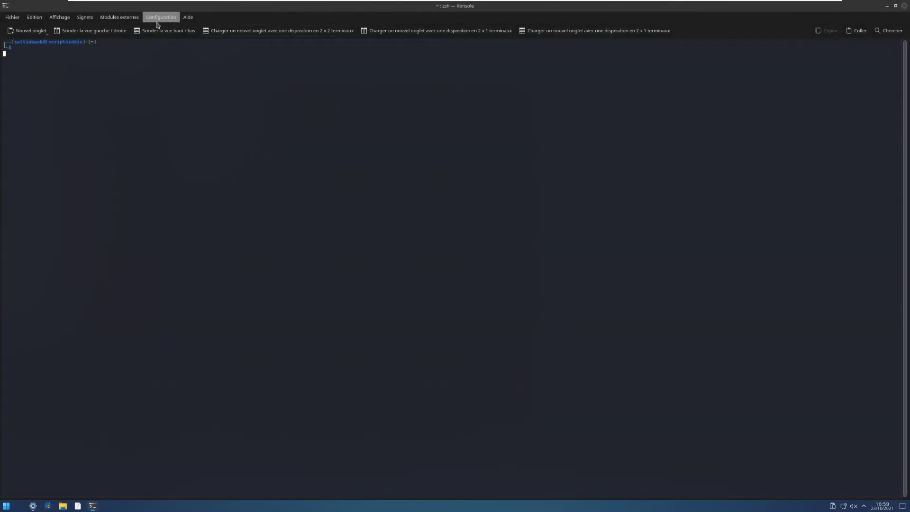
{"action": "left_click", "coordinate": [161, 17]}
{"action": "left_click", "coordinate": [181, 28]}
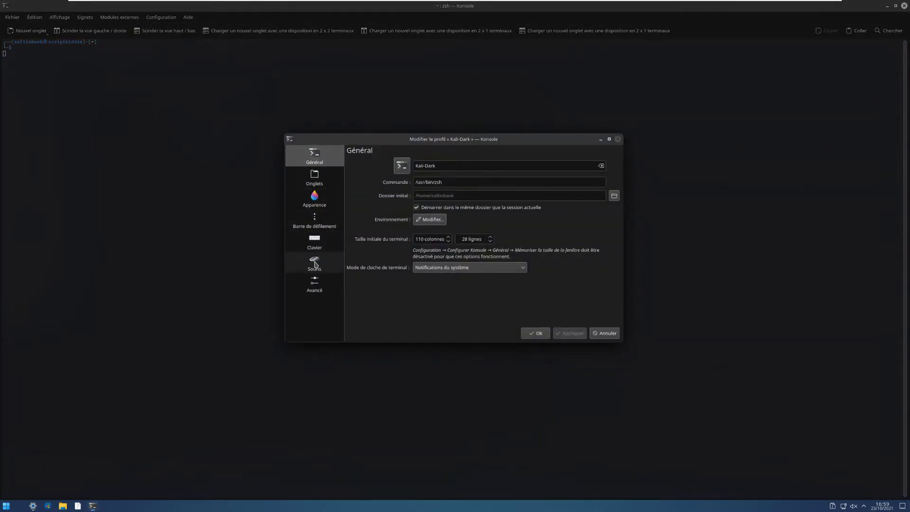
{"action": "left_click", "coordinate": [326, 270]}
{"action": "left_click", "coordinate": [323, 243]}
{"action": "left_click", "coordinate": [320, 284]}
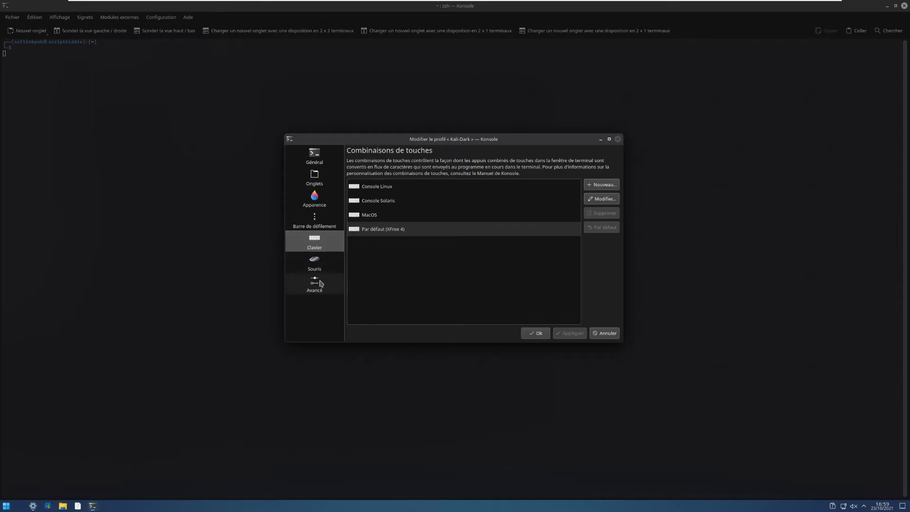
{"action": "left_click", "coordinate": [317, 226]}
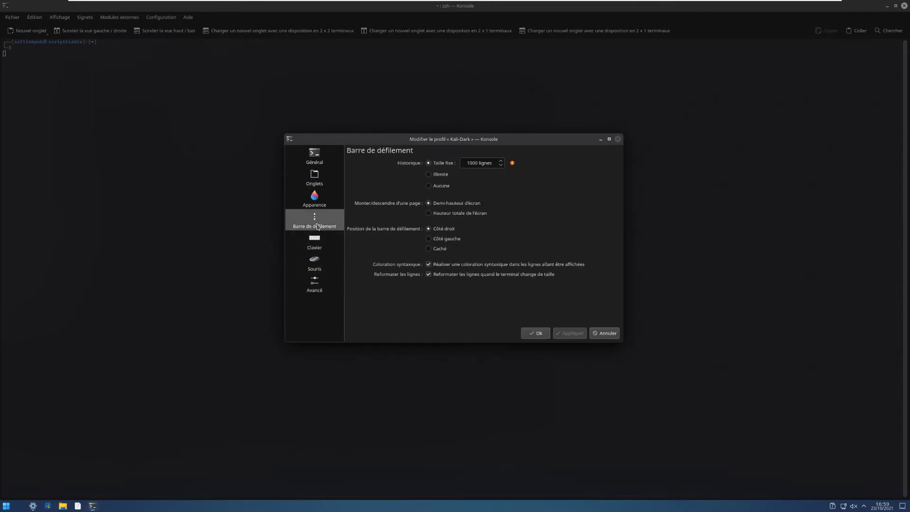
{"action": "left_click", "coordinate": [320, 207]}
{"action": "left_click", "coordinate": [316, 222]}
{"action": "left_click", "coordinate": [318, 187]}
{"action": "left_click", "coordinate": [315, 158]}
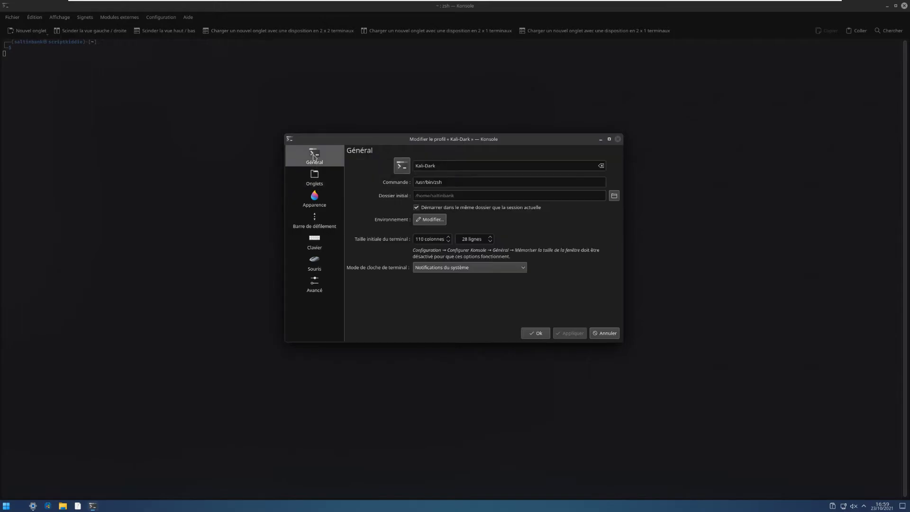
{"action": "left_click", "coordinate": [548, 336]}
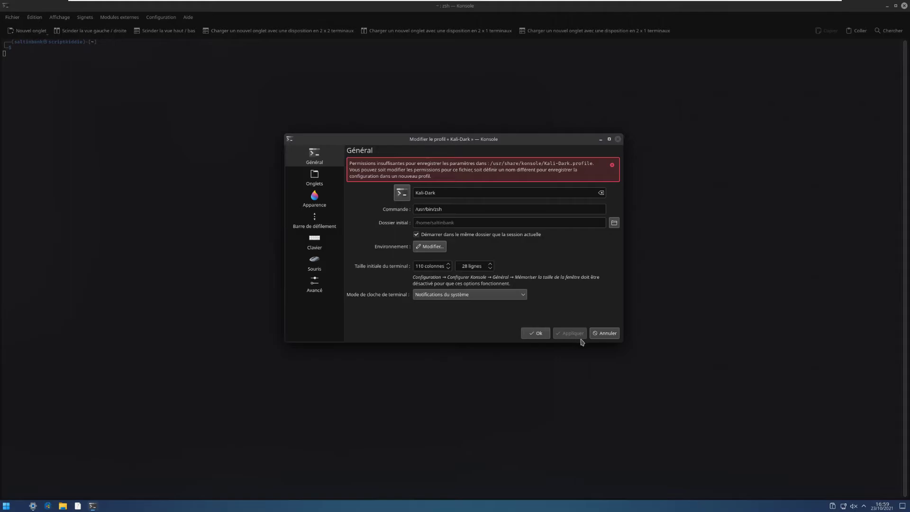
{"action": "left_click", "coordinate": [600, 334]}
{"action": "left_click", "coordinate": [161, 17]}
Look through the General, Temporary Files and Tab Bar pages of Gérer les profils, then close it.
{"action": "mouse_move", "coordinate": [166, 40]}
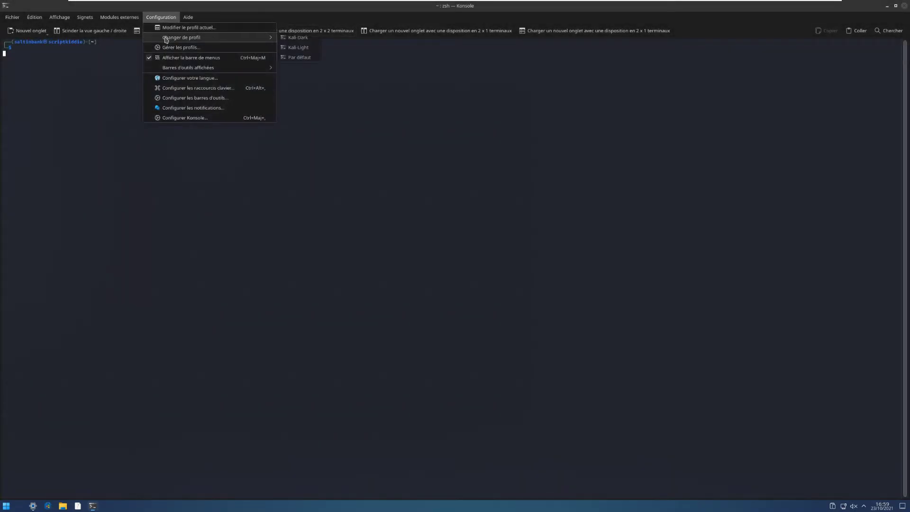
{"action": "left_click", "coordinate": [166, 47]}
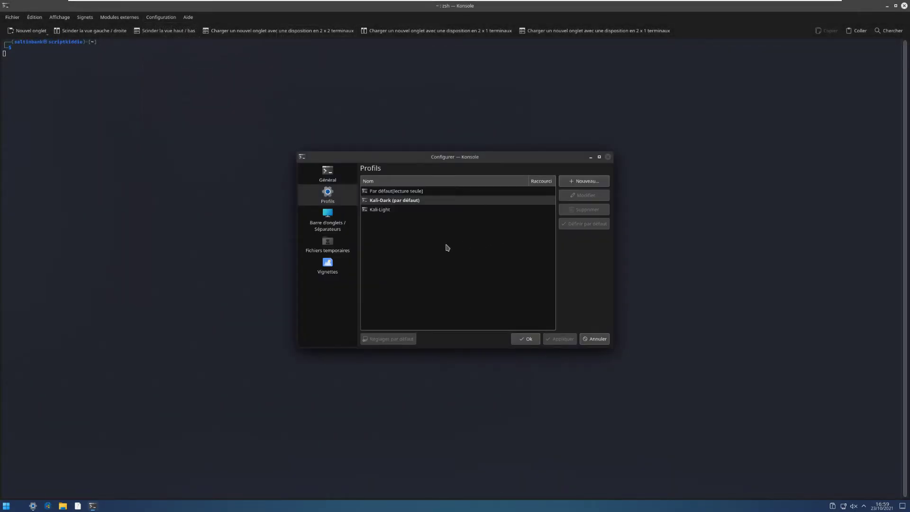
{"action": "left_click", "coordinate": [331, 177]}
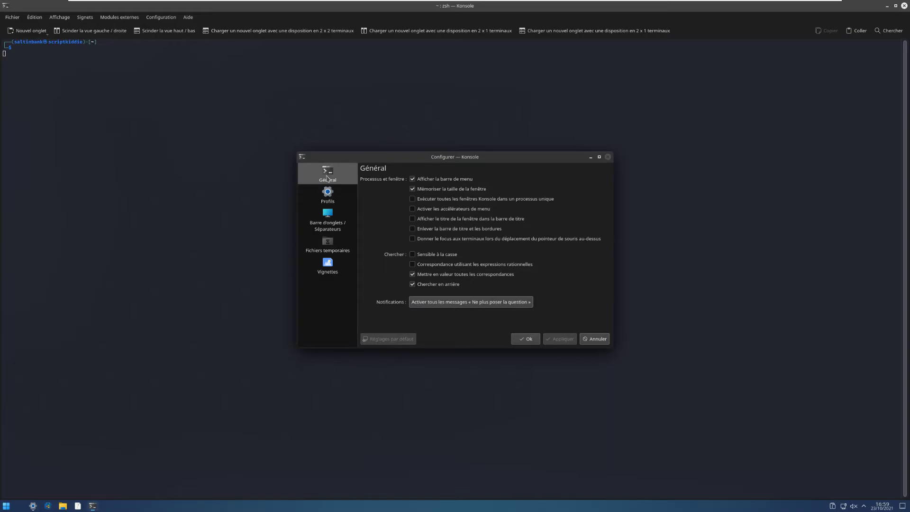
{"action": "left_click", "coordinate": [334, 245]}
{"action": "left_click", "coordinate": [327, 222]}
{"action": "left_click", "coordinate": [527, 338]}
Look through the Profiles and General pages of Configurer Konsole, then dismiss it.
{"action": "left_click", "coordinate": [167, 15]}
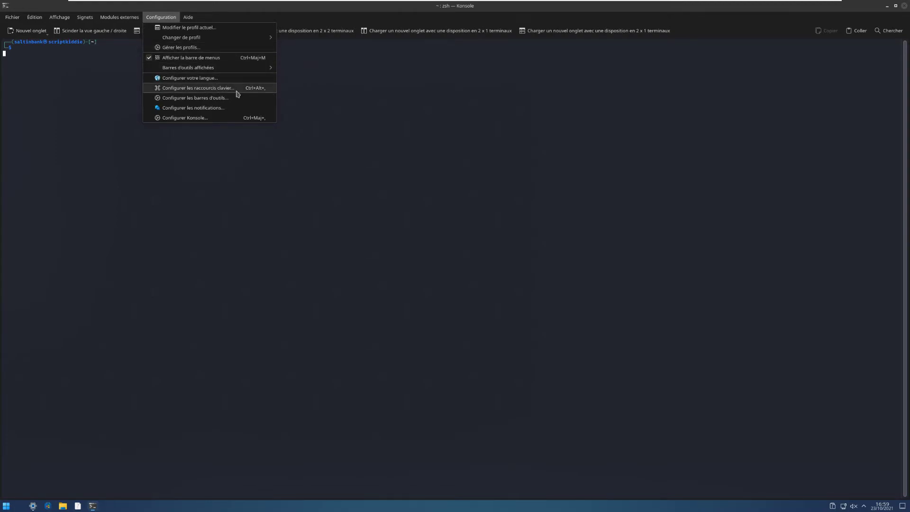
{"action": "left_click", "coordinate": [199, 119]}
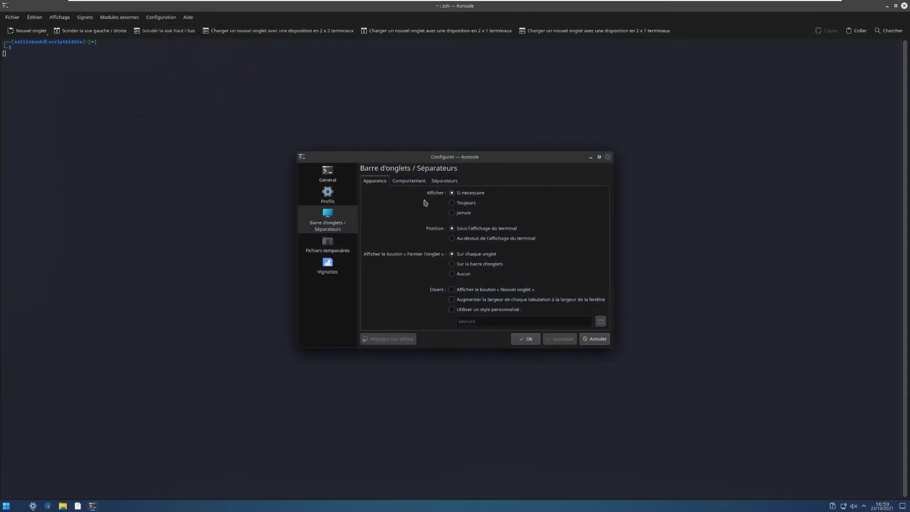
{"action": "left_click", "coordinate": [331, 203]}
{"action": "left_click", "coordinate": [333, 181]}
{"action": "key", "text": "Escape"}
Look through the Tab Bar, Temporary Files and Thumbnails pages, then cancel the Konsole settings.
{"action": "left_click", "coordinate": [161, 17]}
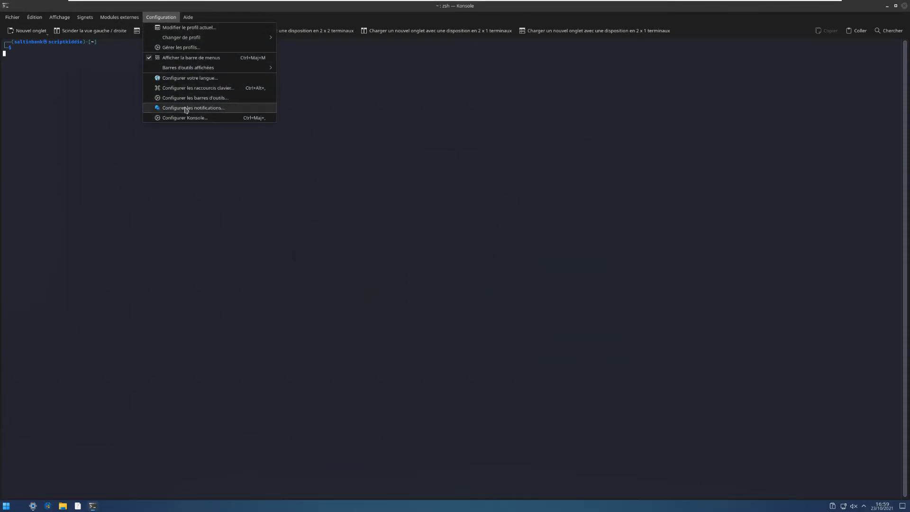
{"action": "mouse_move", "coordinate": [181, 69]}
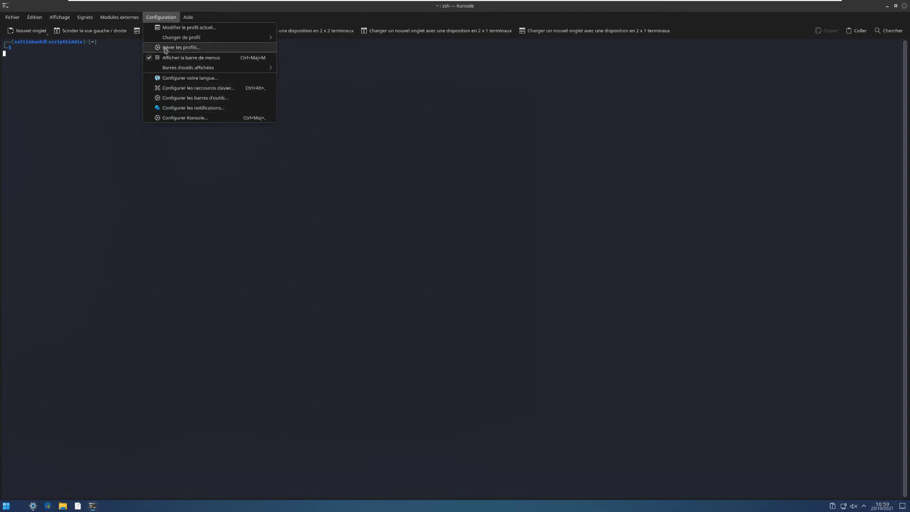
{"action": "left_click", "coordinate": [166, 47]}
{"action": "left_click", "coordinate": [333, 226]}
{"action": "left_click", "coordinate": [329, 254]}
{"action": "left_click", "coordinate": [330, 269]}
{"action": "left_click", "coordinate": [328, 244]}
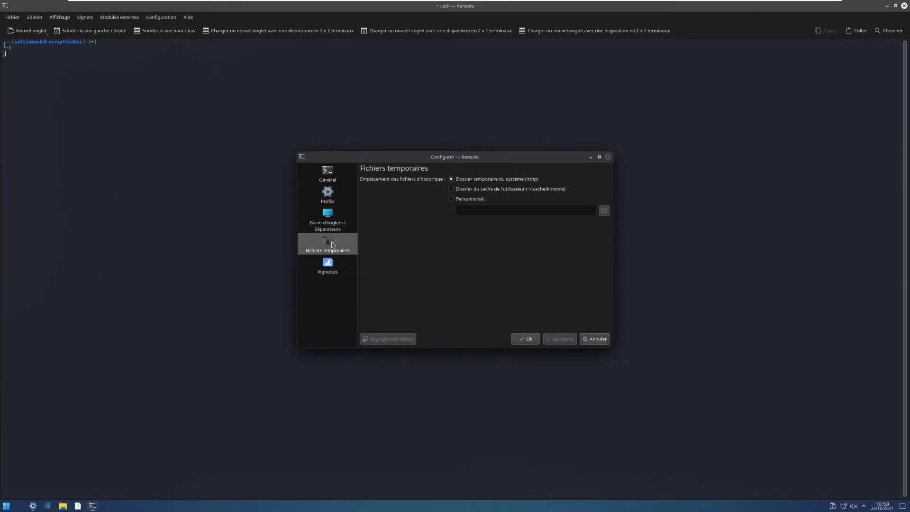
{"action": "left_click", "coordinate": [593, 340]}
Check the toolbar customisation under Configuration, close it, and reopen the Configuration menu.
{"action": "left_click", "coordinate": [161, 17]}
{"action": "left_click", "coordinate": [216, 98]}
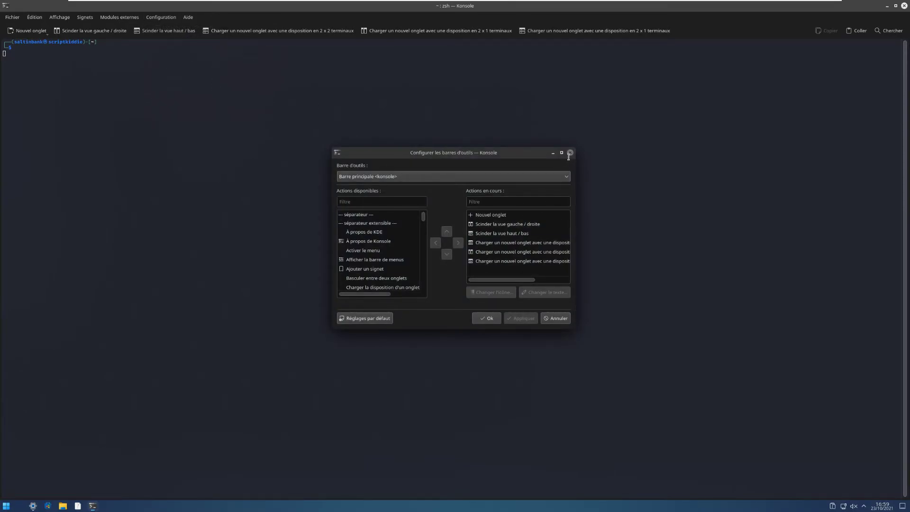
{"action": "left_click", "coordinate": [570, 156]}
{"action": "left_click", "coordinate": [162, 17]}
Bring up the keyboard shortcuts window full screen and find the split-view actions.
{"action": "left_click", "coordinate": [228, 90]}
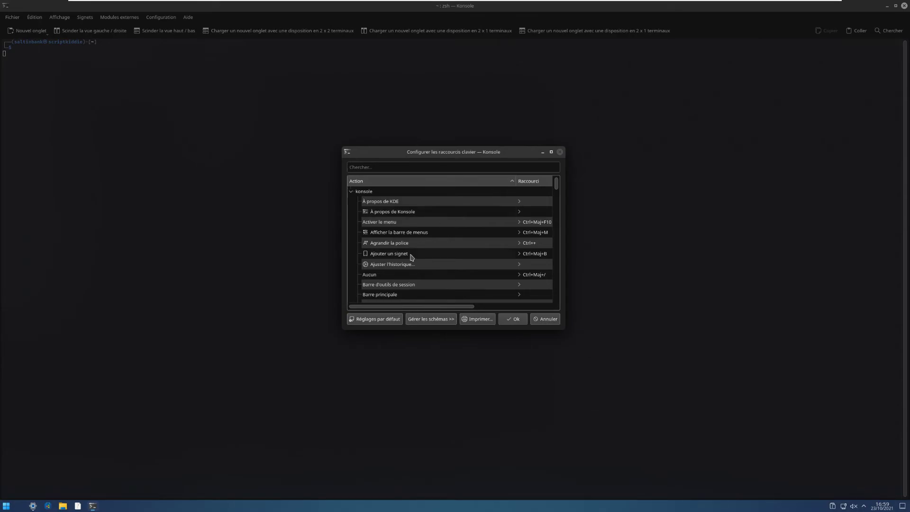
{"action": "scroll", "coordinate": [411, 258], "scroll_direction": "down", "scroll_amount": 15}
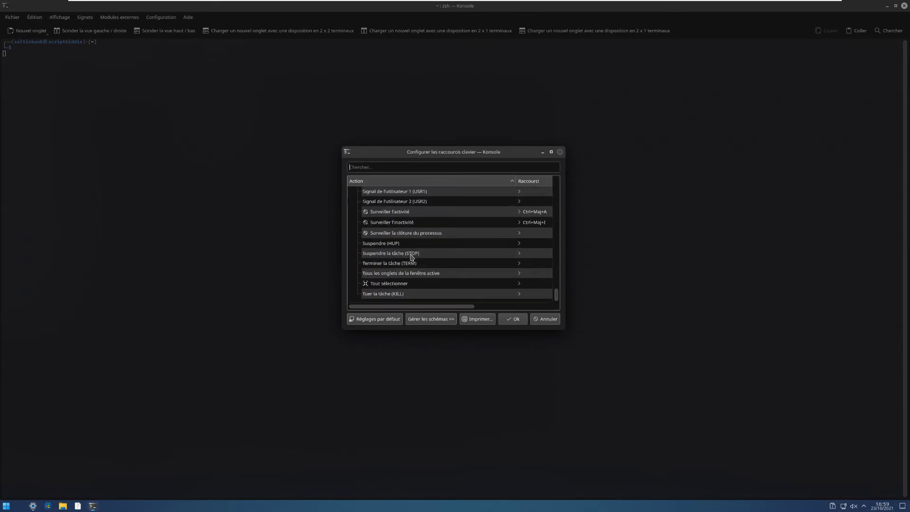
{"action": "double_click", "coordinate": [444, 156]}
{"action": "scroll", "coordinate": [185, 326], "scroll_direction": "up", "scroll_amount": 5}
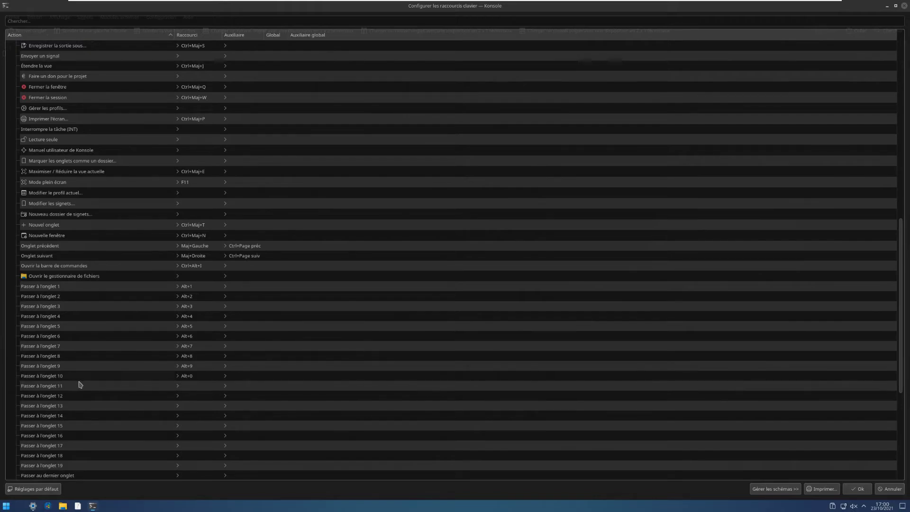
{"action": "scroll", "coordinate": [203, 421], "scroll_direction": "down", "scroll_amount": 4}
{"action": "scroll", "coordinate": [187, 370], "scroll_direction": "down", "scroll_amount": 3}
{"action": "scroll", "coordinate": [187, 370], "scroll_direction": "up", "scroll_amount": 5}
{"action": "scroll", "coordinate": [220, 400], "scroll_direction": "down", "scroll_amount": 5}
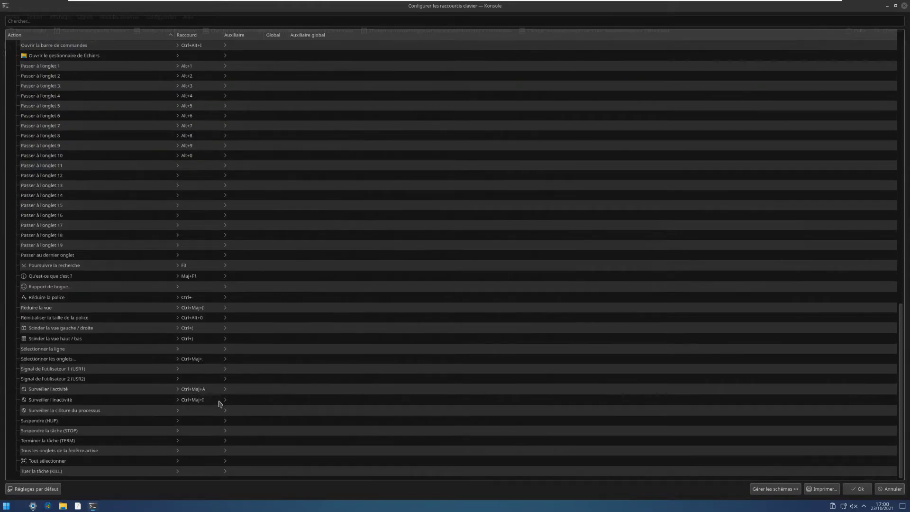
Assign the custom shortcut Ctrl+Right to 'Scinder la vue gauche / droite'.
{"action": "left_click", "coordinate": [105, 328]}
{"action": "left_click", "coordinate": [175, 328]}
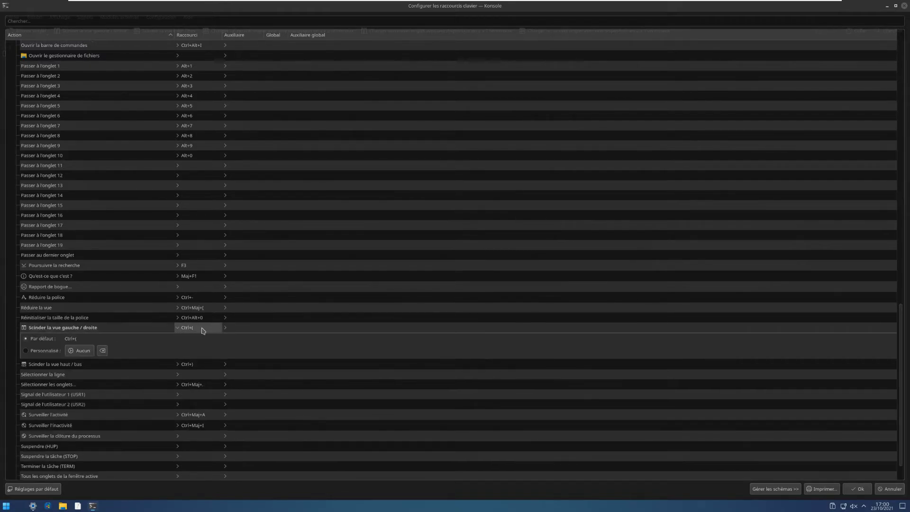
{"action": "left_click", "coordinate": [45, 350]}
{"action": "left_click", "coordinate": [82, 351]}
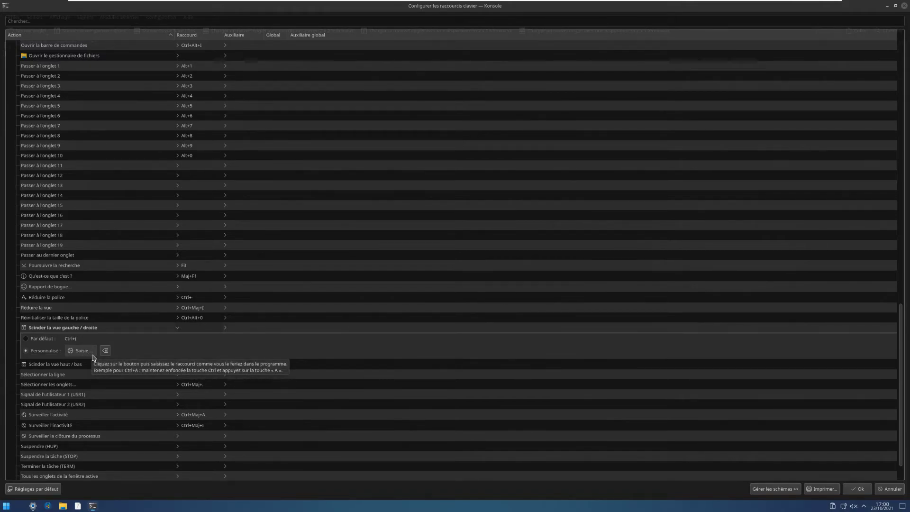
{"action": "key", "text": "ctrl+Right"}
{"action": "left_click", "coordinate": [126, 395]}
Assign Ctrl+Up to 'Scinder la vue haut / bas' and confirm with Ok.
{"action": "left_click", "coordinate": [79, 339]}
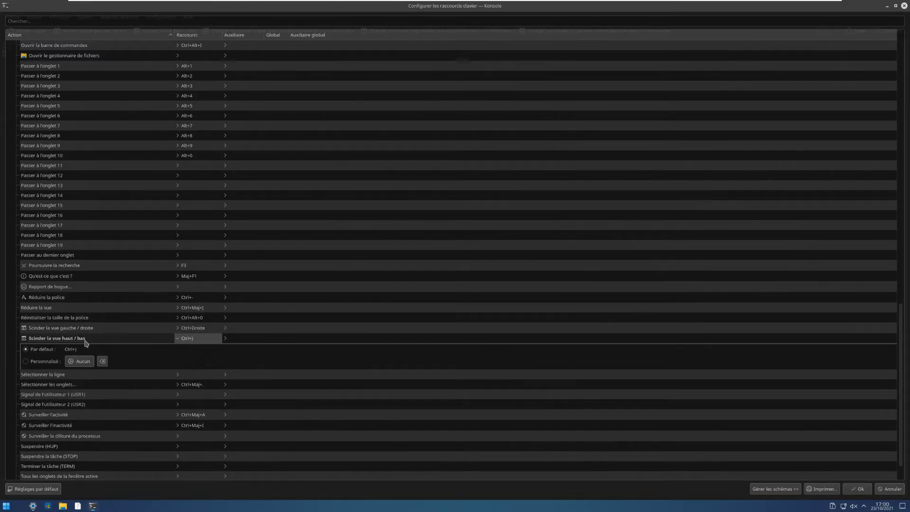
{"action": "left_click", "coordinate": [79, 362]}
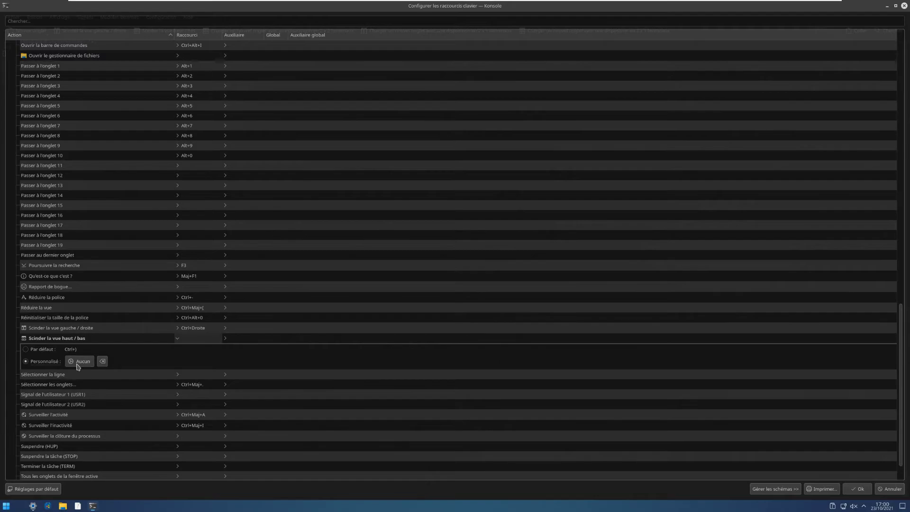
{"action": "key", "text": "ctrl"}
{"action": "key", "text": "ctrl+Up"}
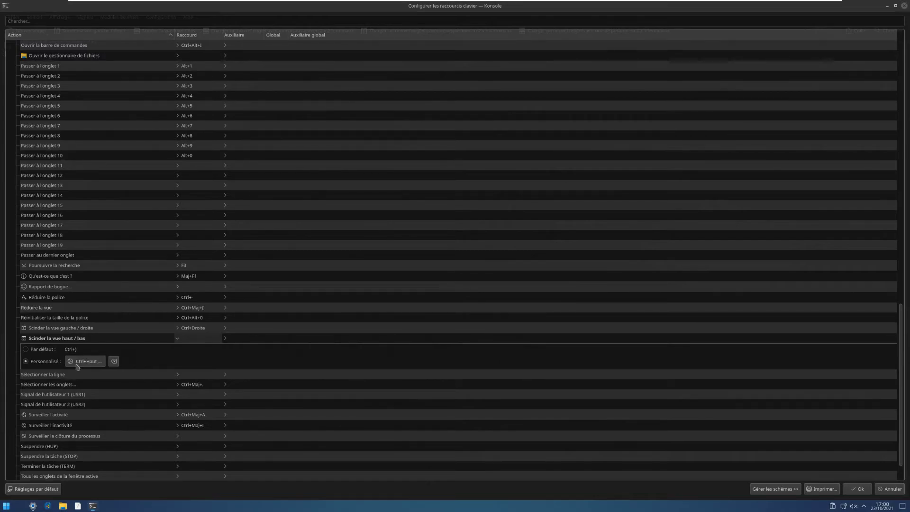
{"action": "left_click", "coordinate": [860, 489]}
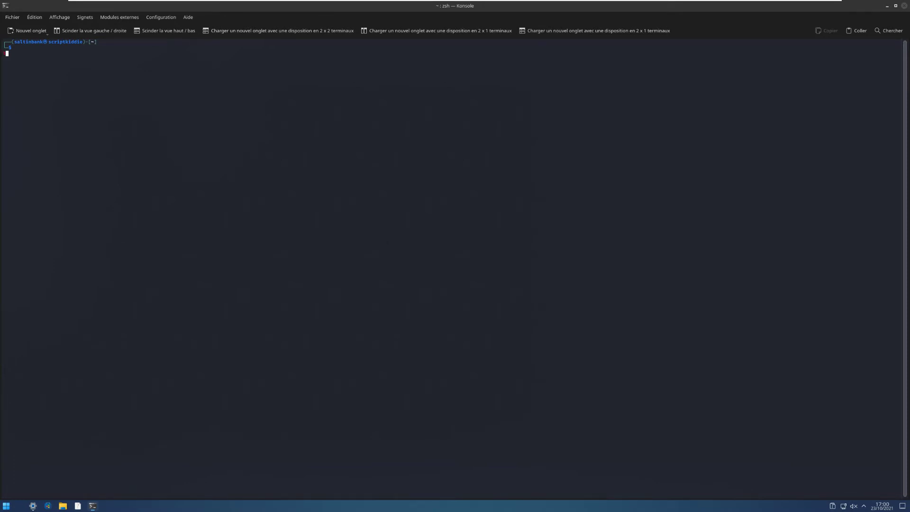
Add new zsh tabs until nine are listed, then switch to the third and ninth tabs.
{"action": "key", "text": "ctrl+Up"}
{"action": "key", "text": "ctrl+Up"}
{"action": "key", "text": "ctrl+Up"}
{"action": "key", "text": "ctrl+Up"}
{"action": "key", "text": "ctrl+Up"}
{"action": "key", "text": "ctrl+Up"}
{"action": "key", "text": "ctrl+Up"}
{"action": "key", "text": "ctrl+Up"}
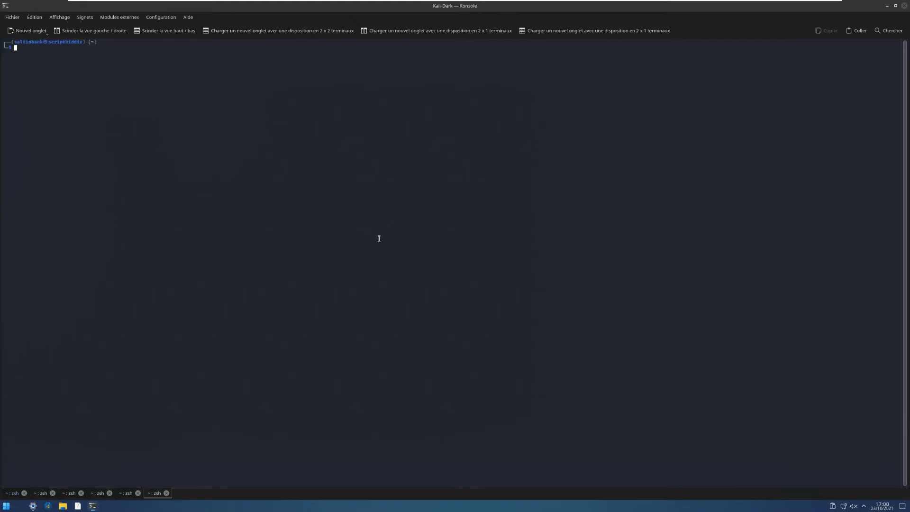
{"action": "key", "text": "ctrl+Down"}
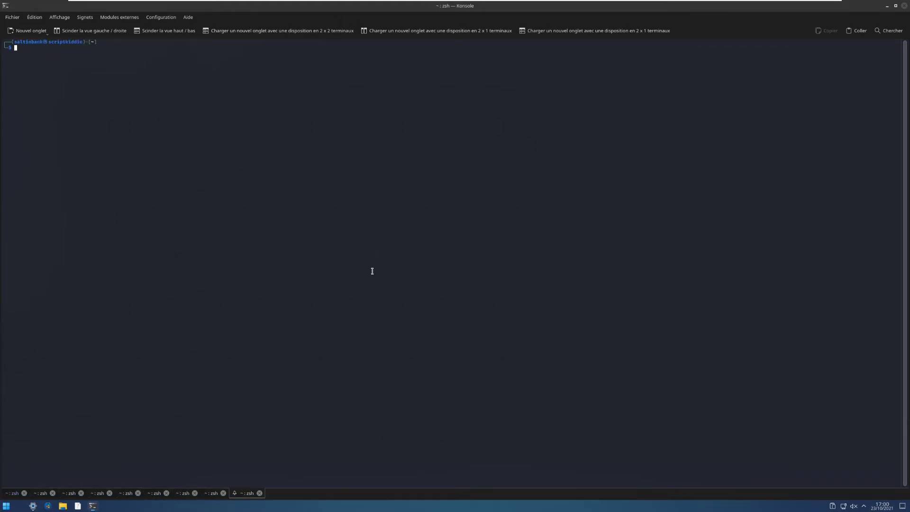
{"action": "type", "text": "''\\''\\''\\''\\''\\''\\''\\''\\'"}
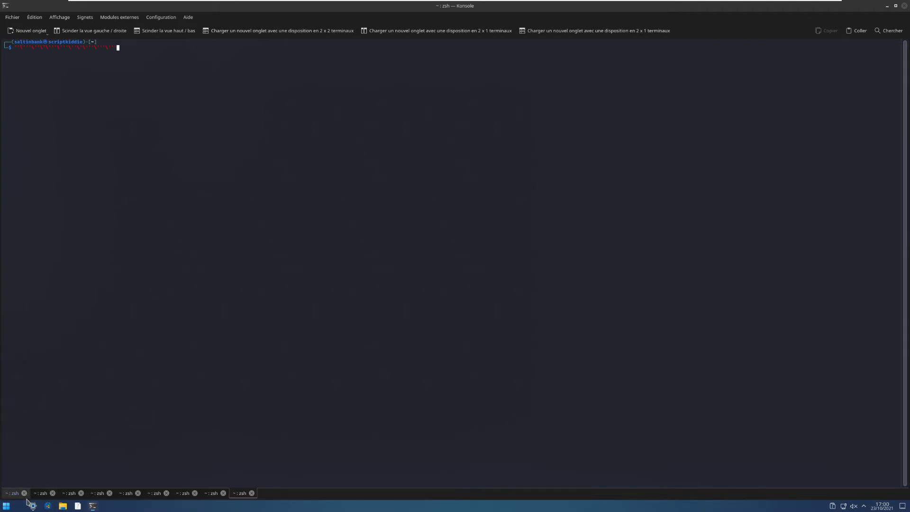
{"action": "left_click", "coordinate": [71, 495]}
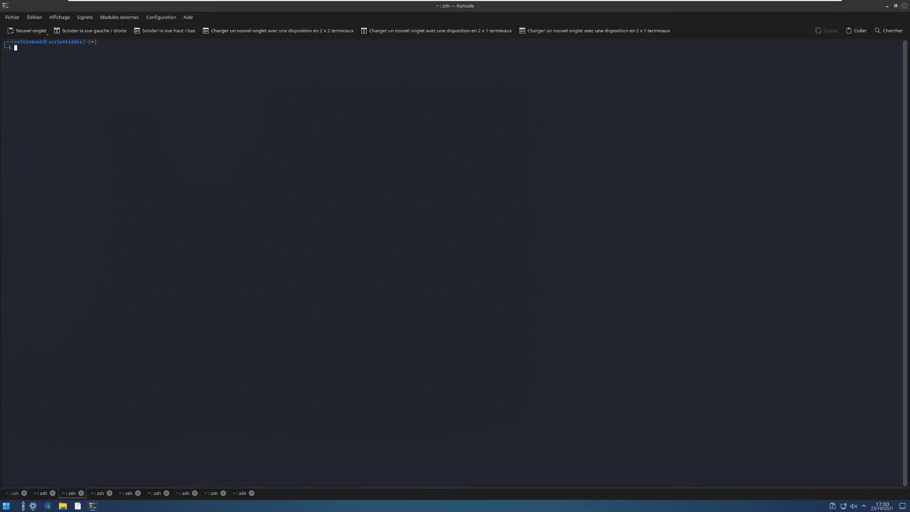
{"action": "left_click", "coordinate": [234, 496]}
On the first tab, split the terminal left/right, then into stacked and side-by-side right panes.
{"action": "left_click", "coordinate": [14, 493]}
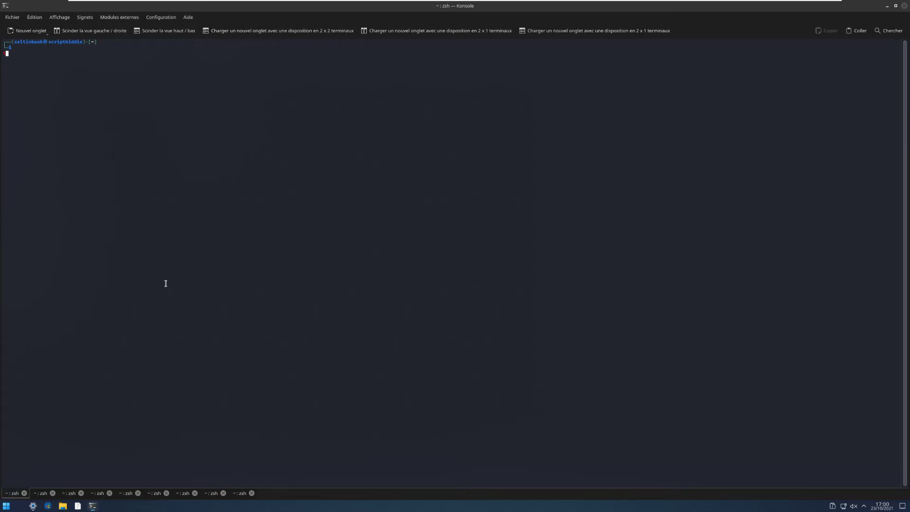
{"action": "left_click_drag", "start_coordinate": [199, 180], "coordinate": [207, 191]}
{"action": "left_click_drag", "start_coordinate": [216, 104], "coordinate": [221, 113]}
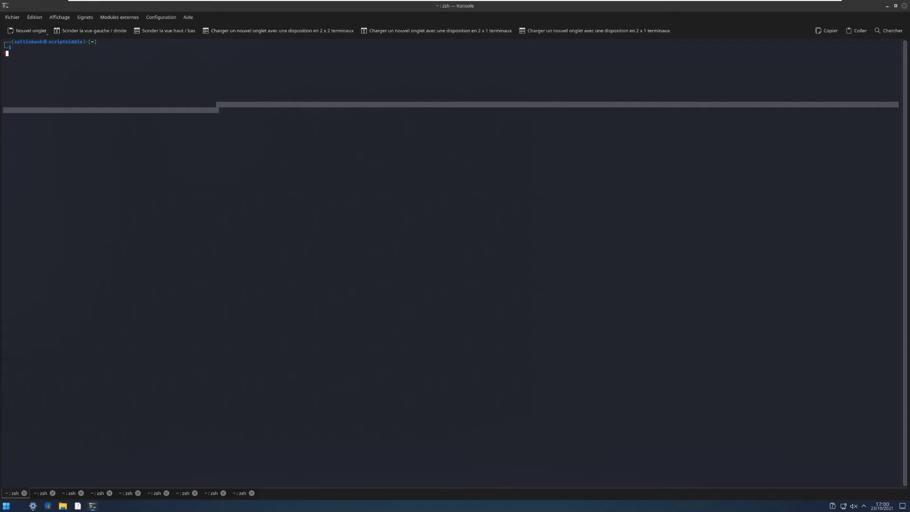
{"action": "key", "text": "ctrl+parenleft"}
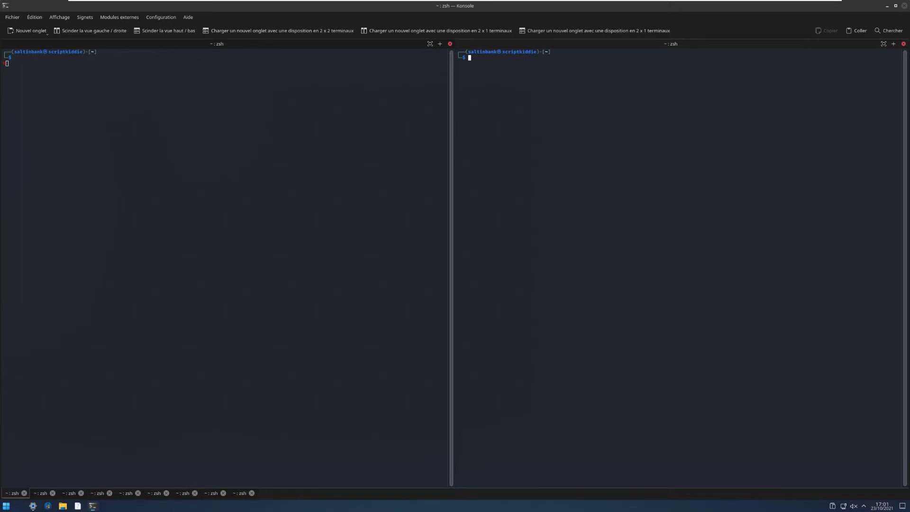
{"action": "key", "text": "ctrl+parenright"}
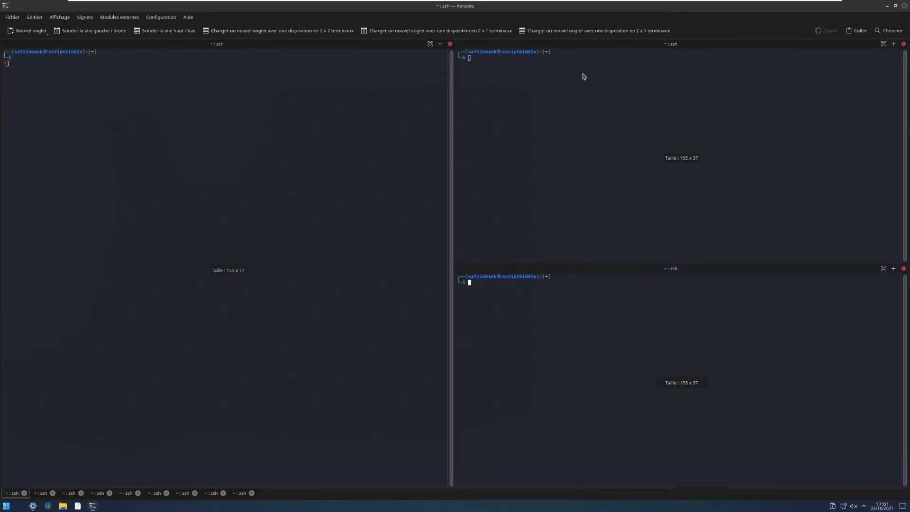
{"action": "key", "text": "ctrl+parenright"}
{"action": "key", "text": "ctrl+parenleft"}
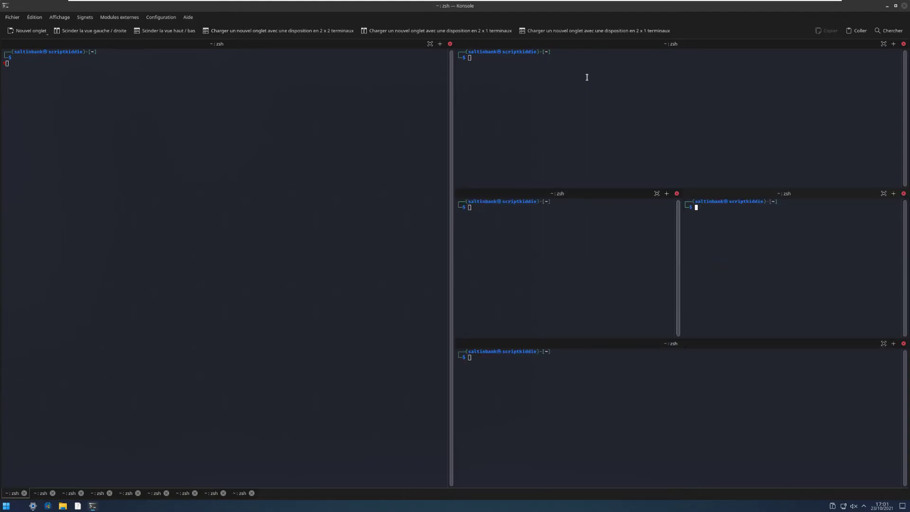
{"action": "key", "text": "ctrl+parenleft"}
{"action": "key", "text": "Up"}
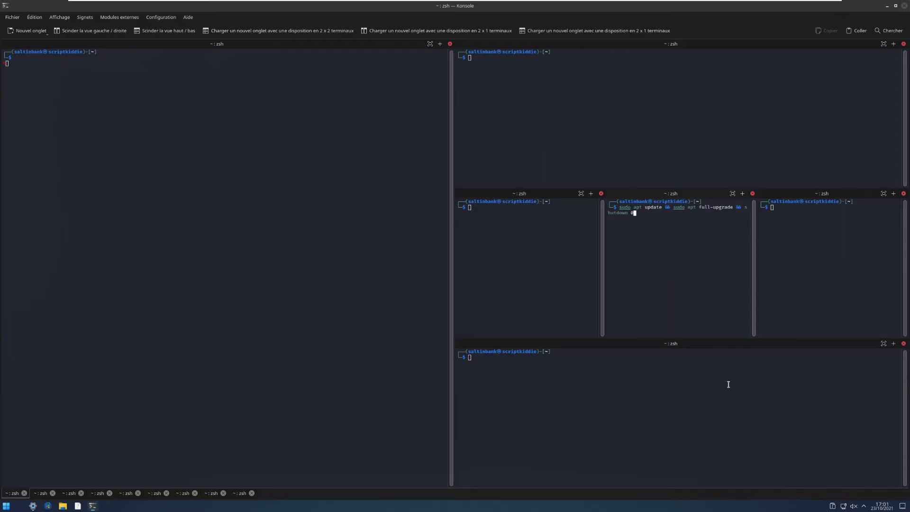
Resize the bottom-right pane, then split the left pane into top/bottom rows and three columns.
{"action": "left_click_drag", "start_coordinate": [578, 97], "coordinate": [577, 92]}
{"action": "left_click_drag", "start_coordinate": [715, 337], "coordinate": [701, 330]}
{"action": "left_click", "coordinate": [606, 418]}
{"action": "left_click_drag", "start_coordinate": [143, 161], "coordinate": [149, 162]}
{"action": "key", "text": "ctrl+parenright"}
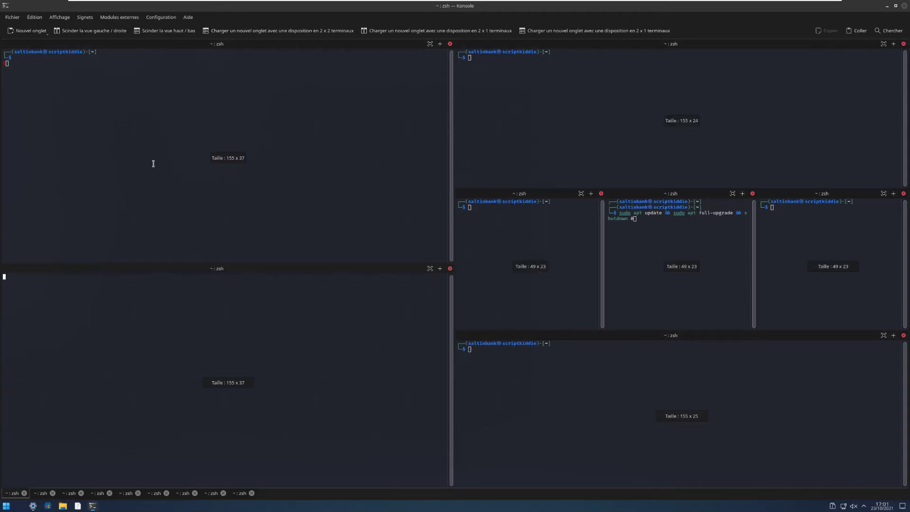
{"action": "key", "text": "ctrl+parenleft"}
{"action": "key", "text": "ctrl+parenleft"}
{"action": "key", "text": "ctrl+parenright"}
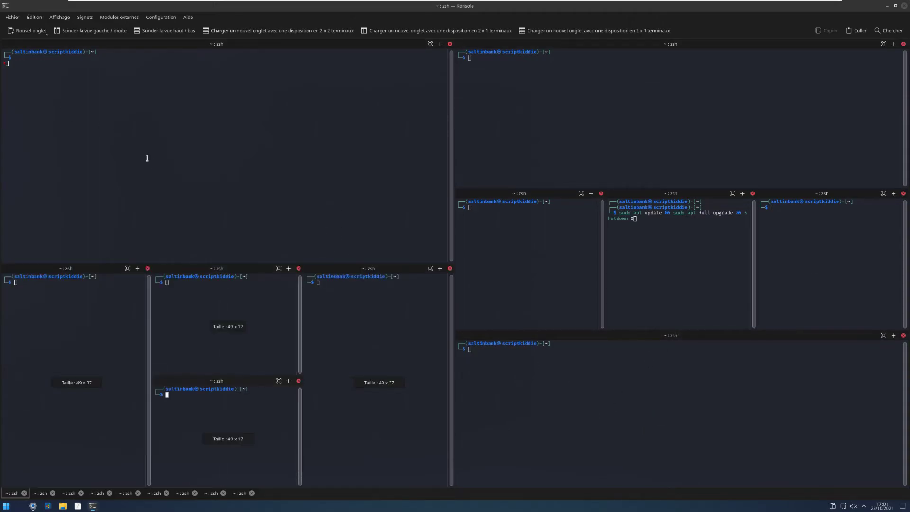
Type test text in several panes, maximize the bottom-left pane, then restore the full layout.
{"action": "type", "text": "vvbfds"}
{"action": "left_click", "coordinate": [609, 434]}
{"action": "type", "text": "sgf"}
{"action": "left_click", "coordinate": [335, 340]}
{"action": "type", "text": "gs"}
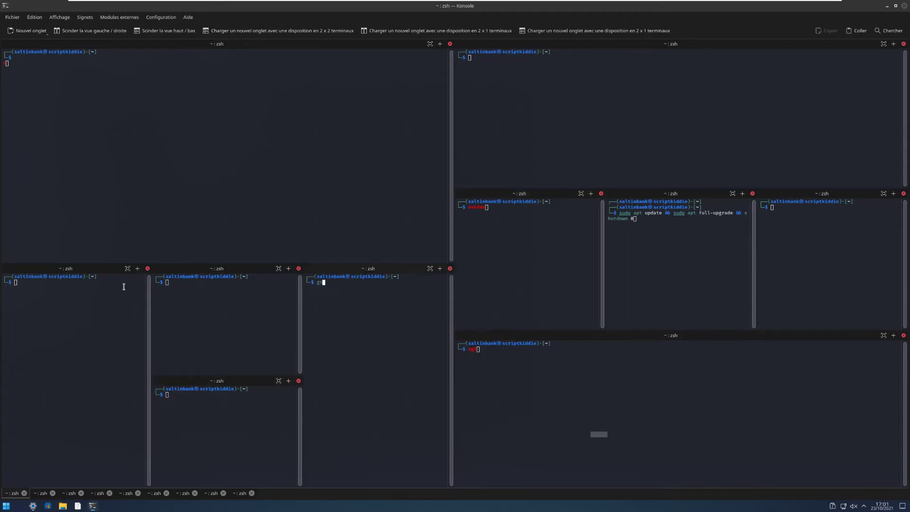
{"action": "left_click", "coordinate": [128, 268]}
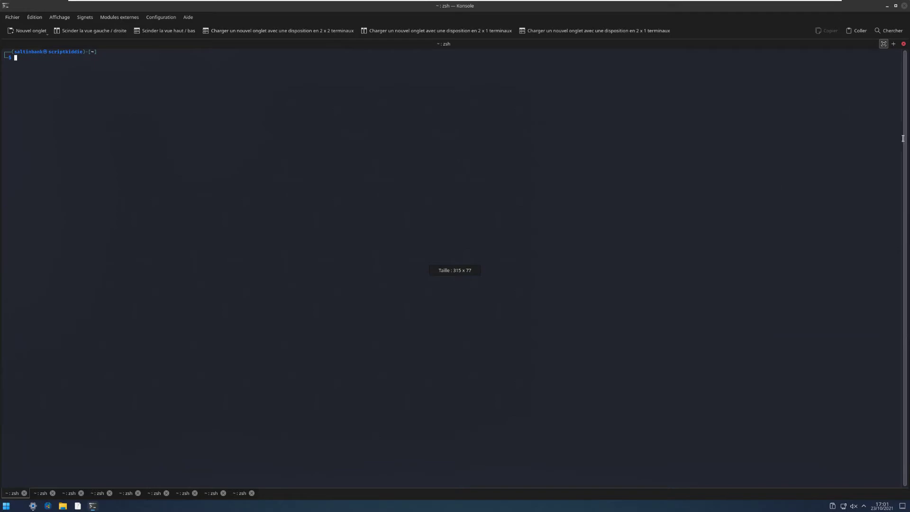
{"action": "left_click", "coordinate": [883, 44]}
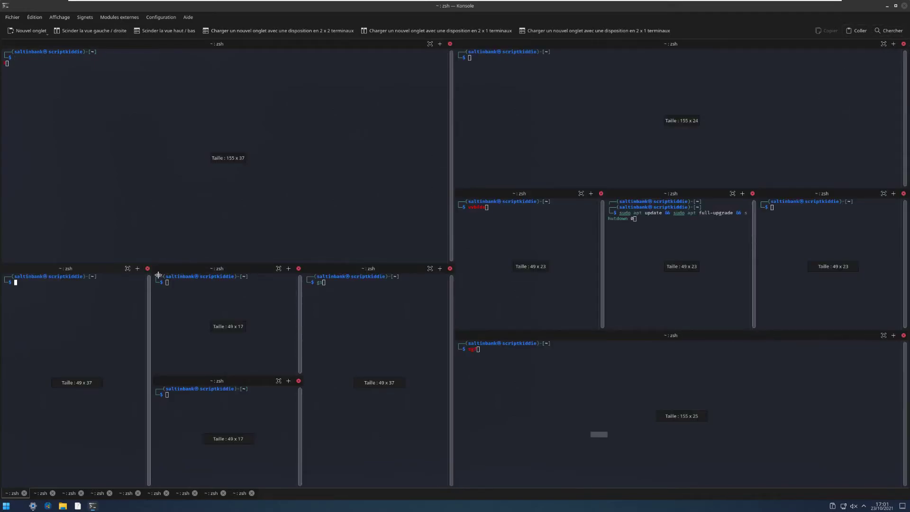
Close the extra split panes one by one, leaving the left pane focused.
{"action": "left_click", "coordinate": [147, 269]}
{"action": "left_click", "coordinate": [223, 268]}
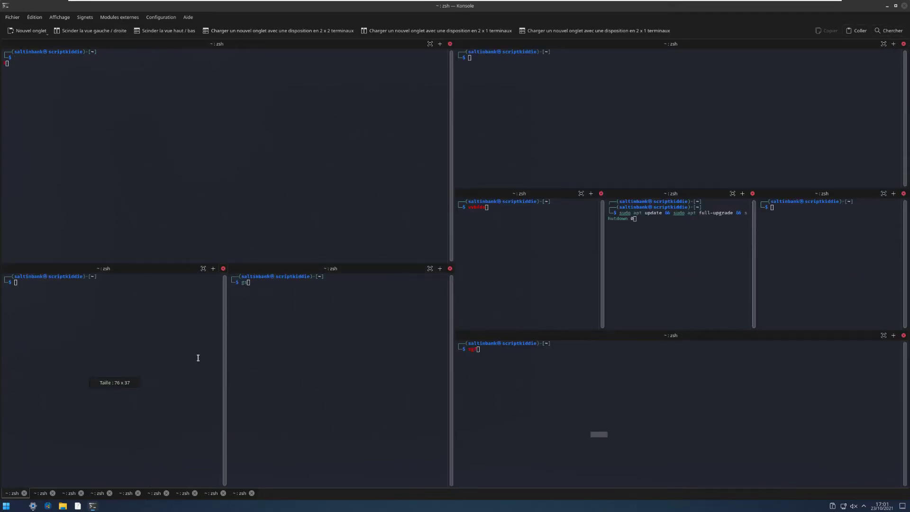
{"action": "left_click", "coordinate": [223, 268]}
{"action": "left_click", "coordinate": [449, 268]}
{"action": "left_click", "coordinate": [903, 336]}
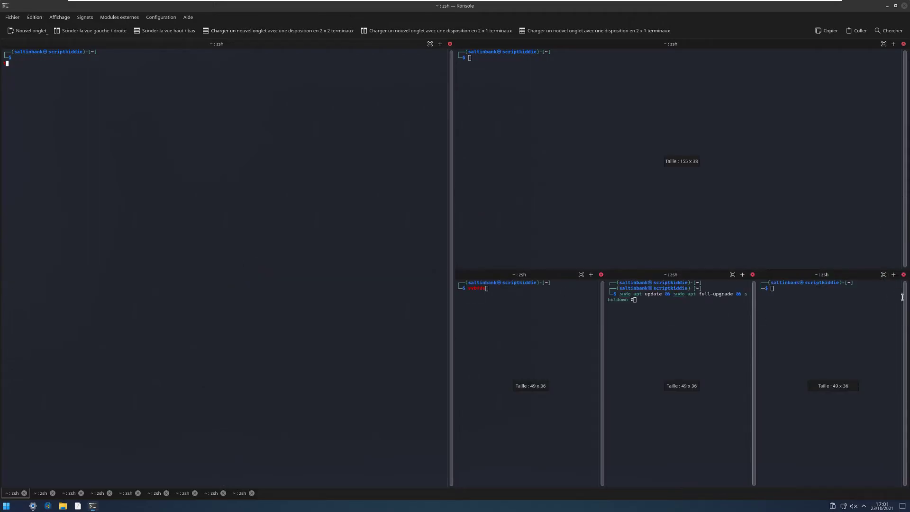
{"action": "left_click", "coordinate": [904, 275]}
{"action": "left_click", "coordinate": [904, 274]}
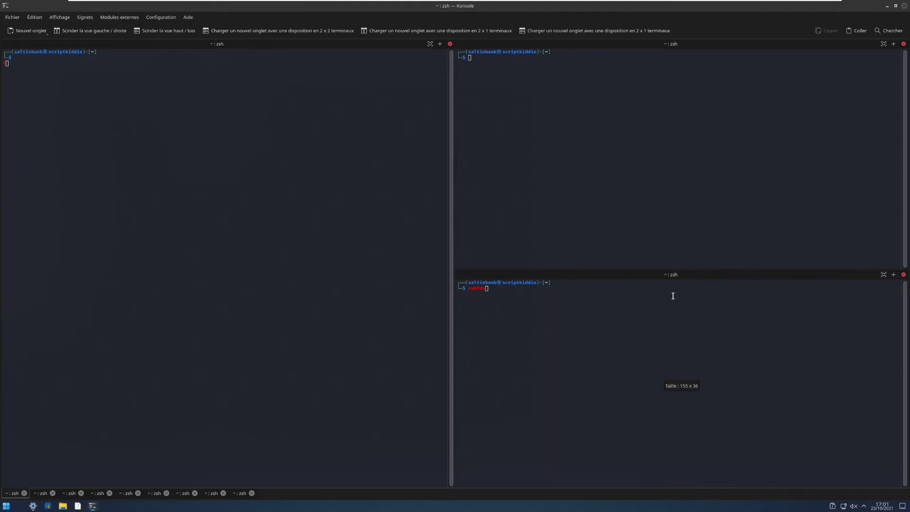
{"action": "left_click", "coordinate": [903, 275]}
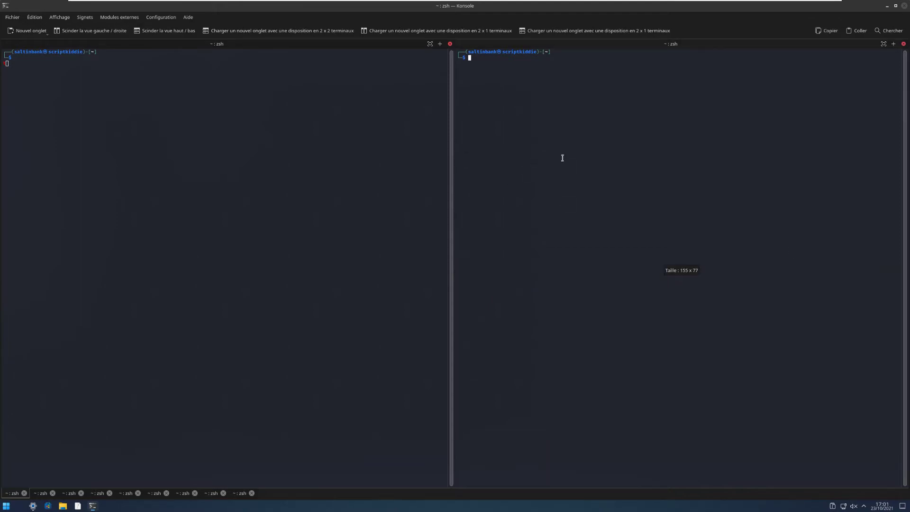
{"action": "left_click", "coordinate": [446, 55]}
Close the extra terminal tabs.
{"action": "left_click", "coordinate": [69, 493]}
{"action": "left_click", "coordinate": [52, 493]}
{"action": "left_click", "coordinate": [53, 493]}
{"action": "left_click", "coordinate": [53, 493]}
{"action": "left_click", "coordinate": [52, 492]}
{"action": "left_click", "coordinate": [53, 493]}
{"action": "left_click", "coordinate": [53, 493]}
{"action": "left_click", "coordinate": [53, 492]}
{"action": "left_click", "coordinate": [53, 493]}
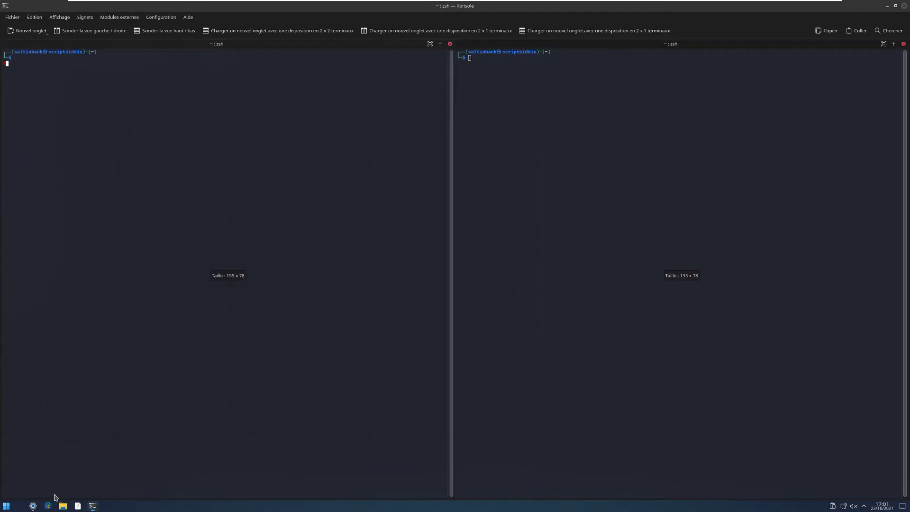
{"action": "left_click", "coordinate": [584, 184]}
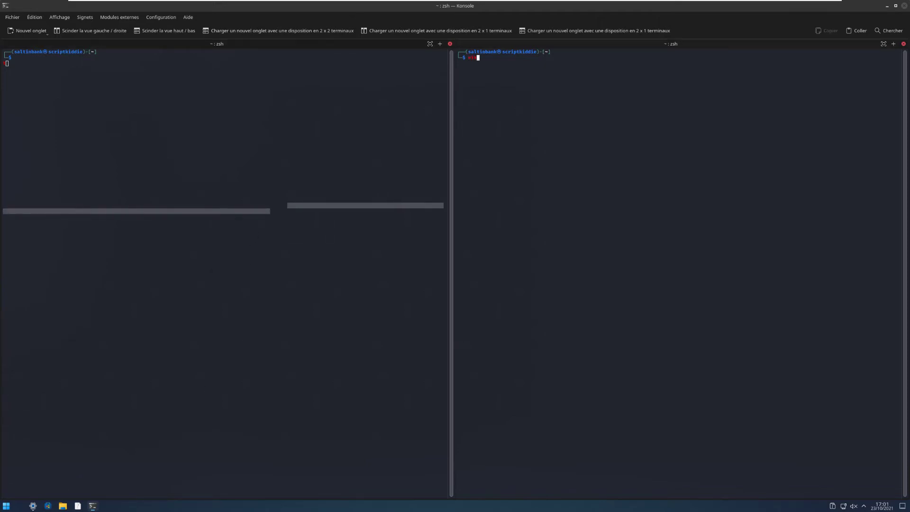
Run exit to close the right terminal, then bring up the application launcher.
{"action": "type", "text": "exit"}
{"action": "key", "text": "Return"}
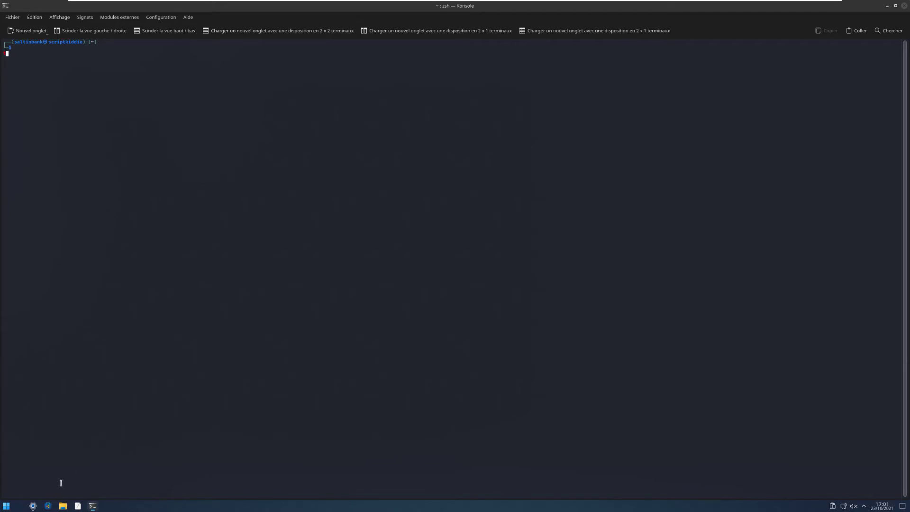
{"action": "left_click", "coordinate": [7, 506]}
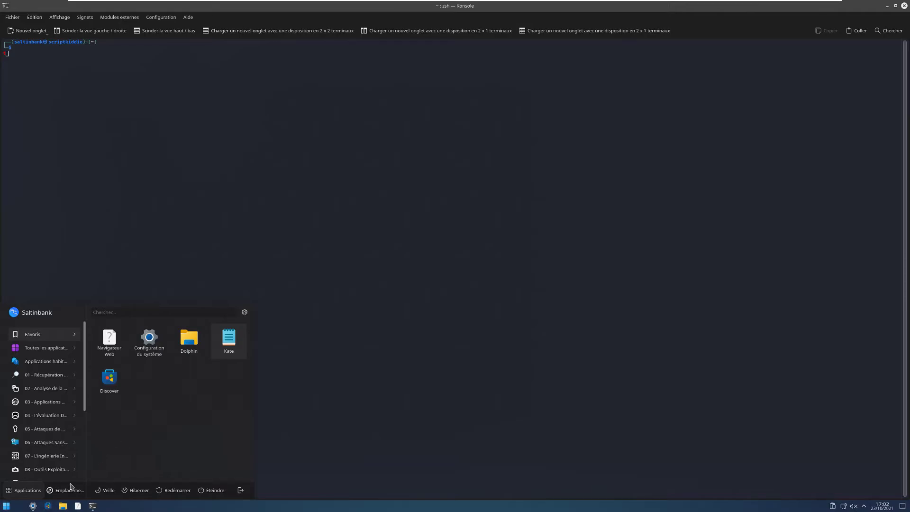
Launch System Settings from the launcher's favourites.
{"action": "left_click", "coordinate": [47, 347]}
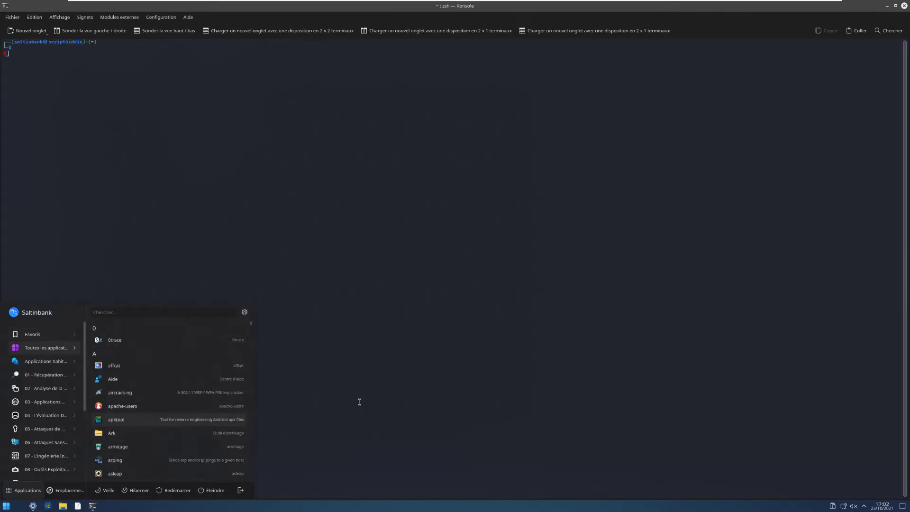
{"action": "left_click", "coordinate": [412, 387]}
{"action": "key", "text": "super"}
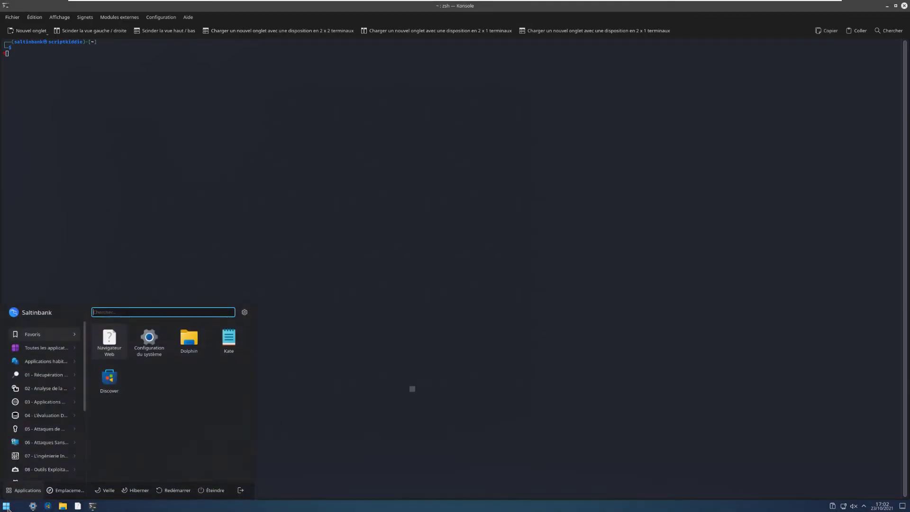
{"action": "left_click", "coordinate": [161, 351]}
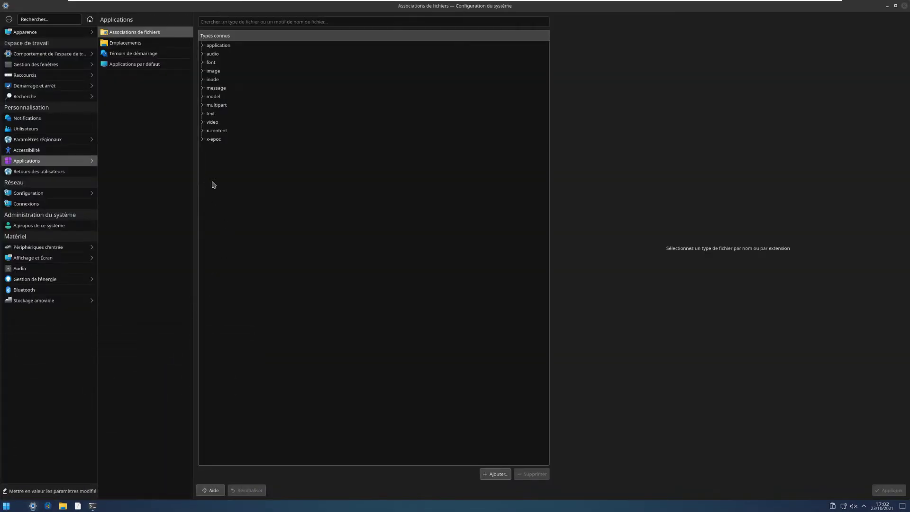
Under Comportement de l'espace de travail > Effets de bureau, enable Bureau en grille and apply.
{"action": "left_click", "coordinate": [52, 56]}
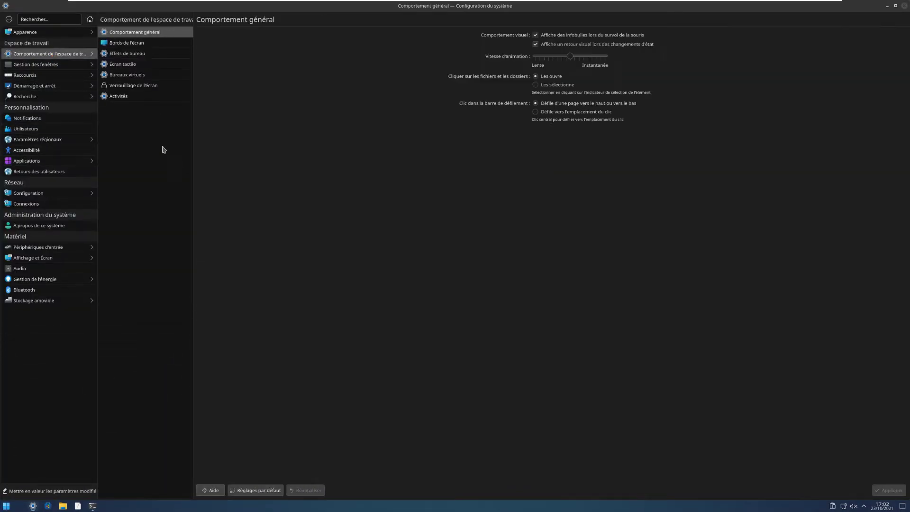
{"action": "left_click", "coordinate": [127, 53]}
{"action": "scroll", "coordinate": [303, 214], "scroll_direction": "down", "scroll_amount": 10}
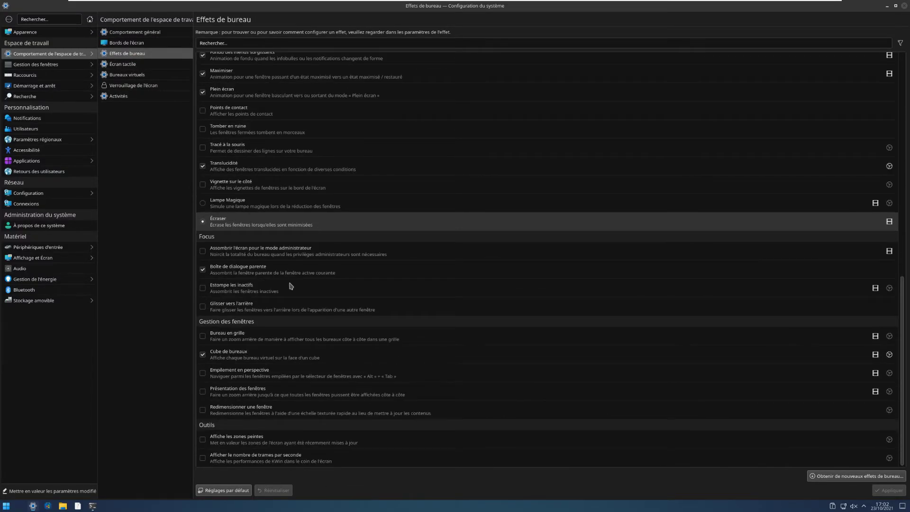
{"action": "left_click", "coordinate": [264, 335]}
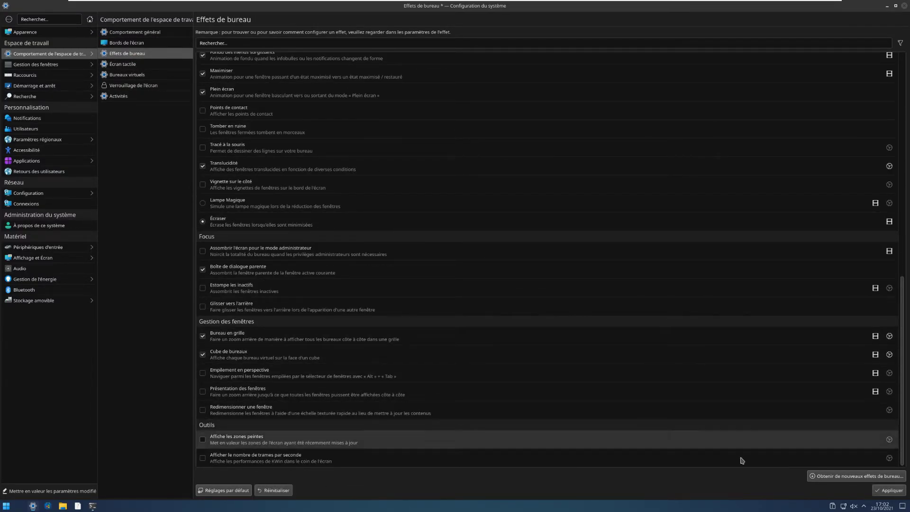
{"action": "left_click", "coordinate": [889, 491]}
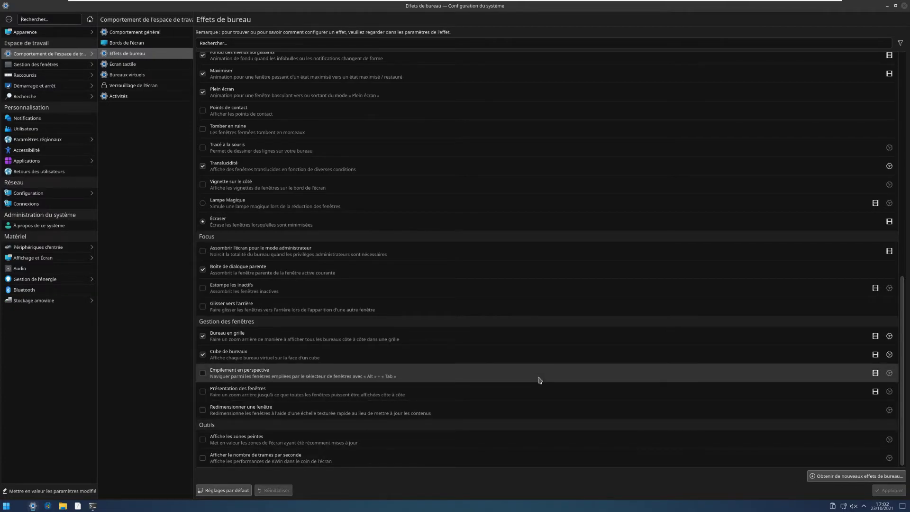
Use the desktop grid to switch to the second, then the fourth virtual desktop.
{"action": "key", "text": "ctrl+F8"}
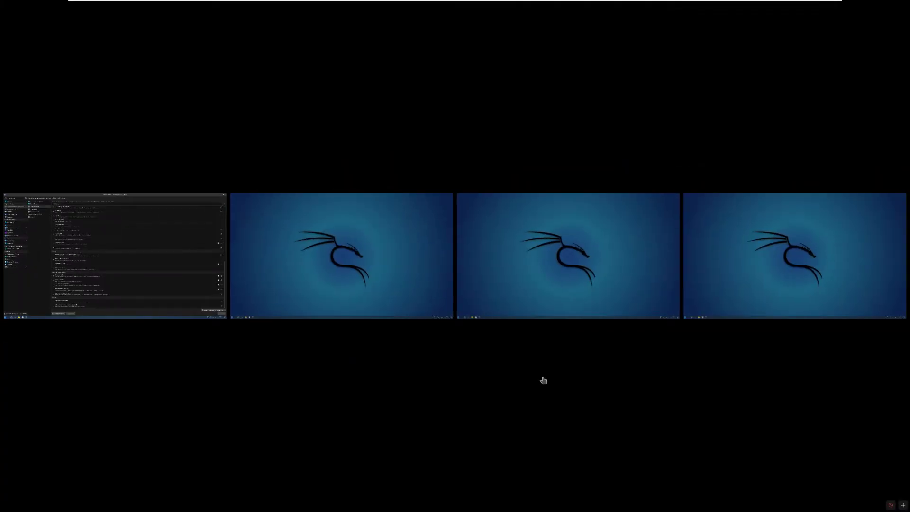
{"action": "left_click", "coordinate": [286, 278]}
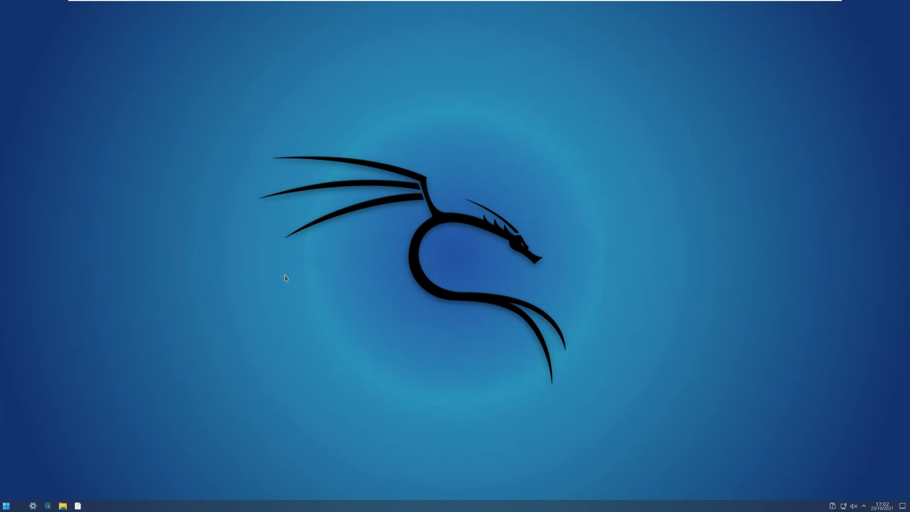
{"action": "key", "text": "ctrl+F8"}
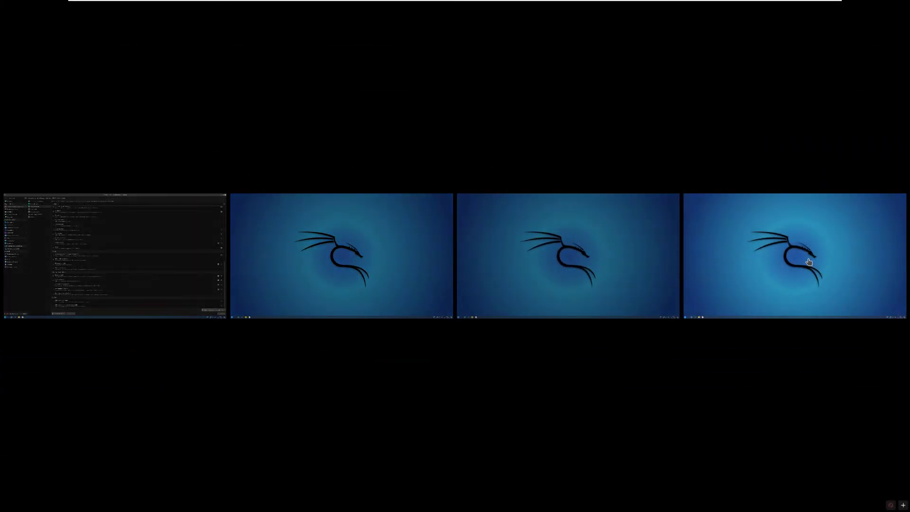
{"action": "left_click", "coordinate": [823, 278]}
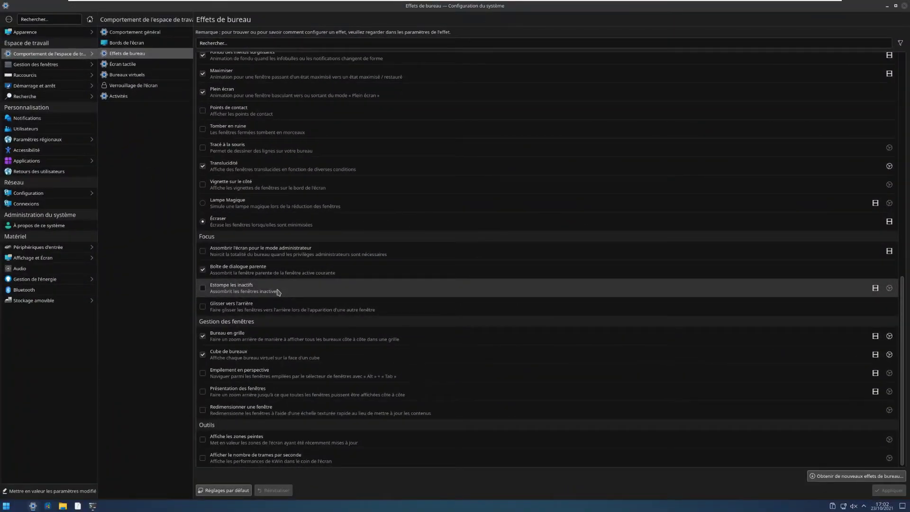
Show the grid again, rotate the desktop cube back, and close System Settings.
{"action": "key", "text": "ctrl+F8"}
{"action": "key", "text": "ctrl+F8"}
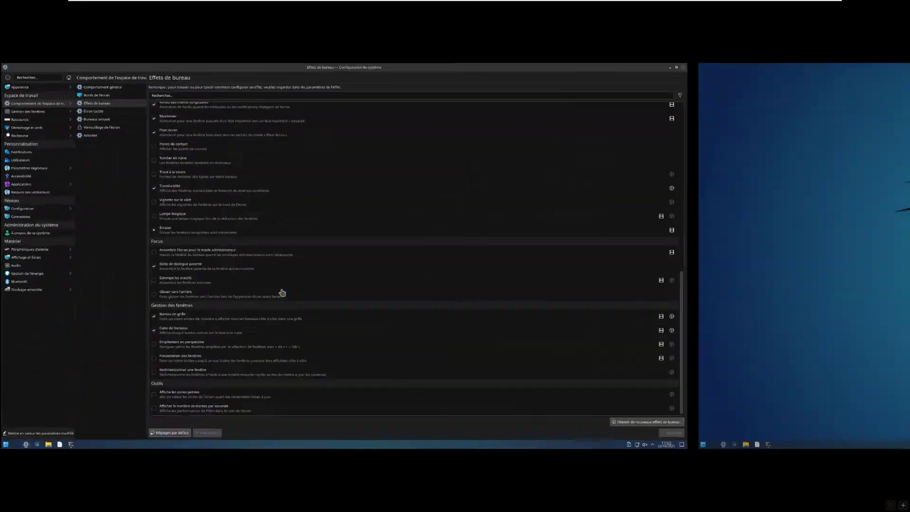
{"action": "key", "text": "ctrl+super+Left"}
{"action": "key", "text": "ctrl+super+Left"}
{"action": "key", "text": "ctrl+super+Left"}
{"action": "key", "text": "ctrl+super+Left"}
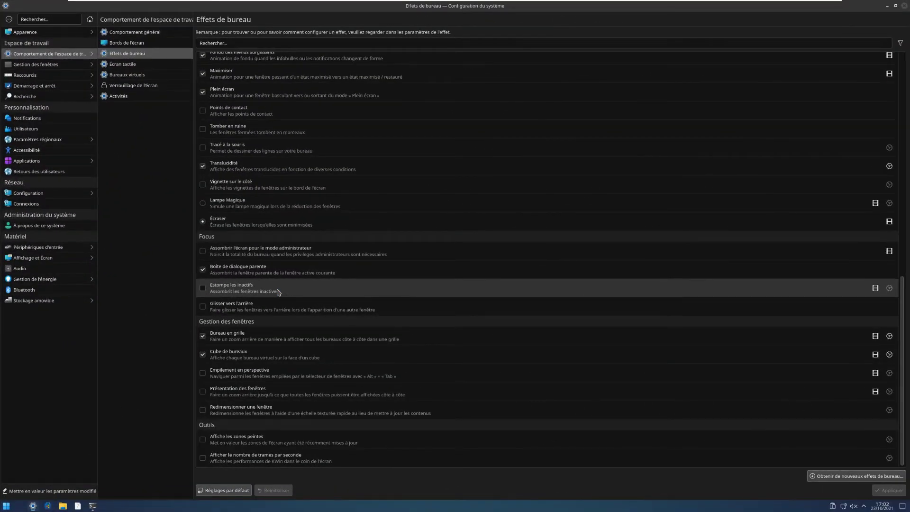
{"action": "type", "text": "!"}
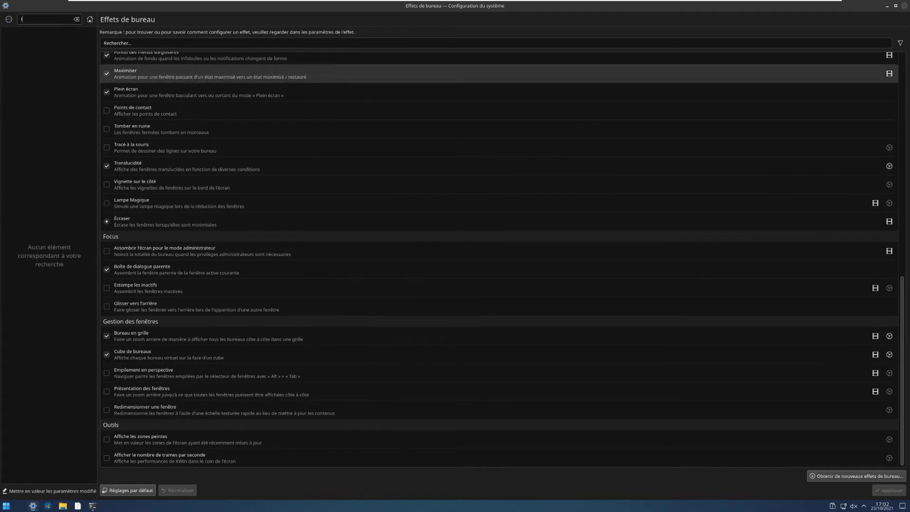
{"action": "left_click", "coordinate": [904, 10]}
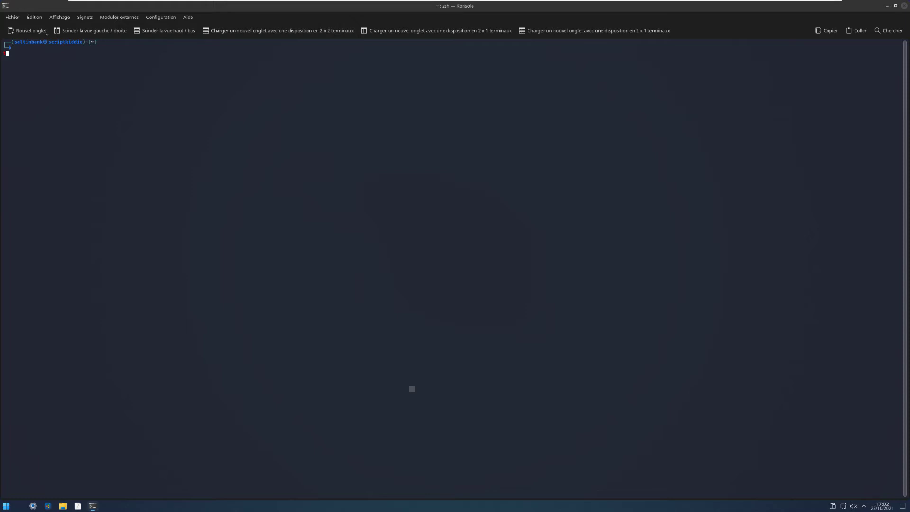
Hide Konsole's menu bar, make it full screen, and confirm the toolbar configuration unchanged.
{"action": "key", "text": "ctrl+shift+m"}
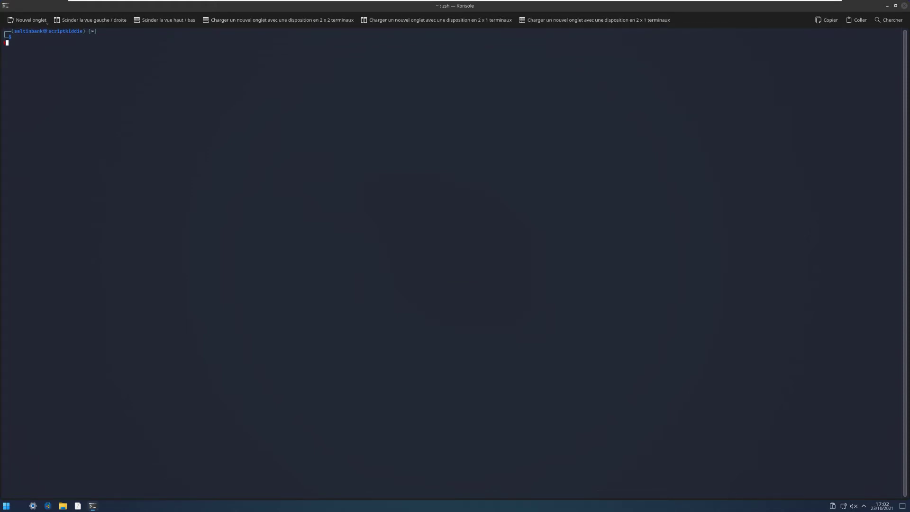
{"action": "key", "text": "ctrl+shift+f"}
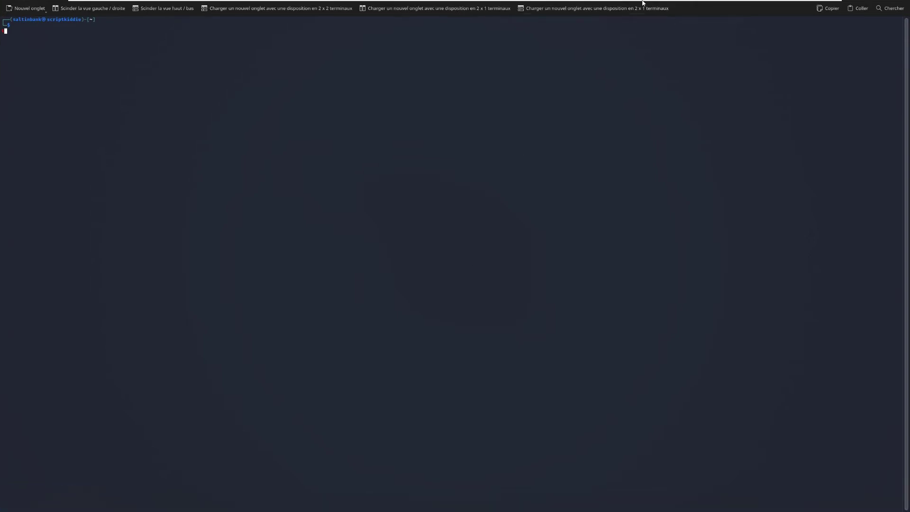
{"action": "right_click", "coordinate": [703, 13]}
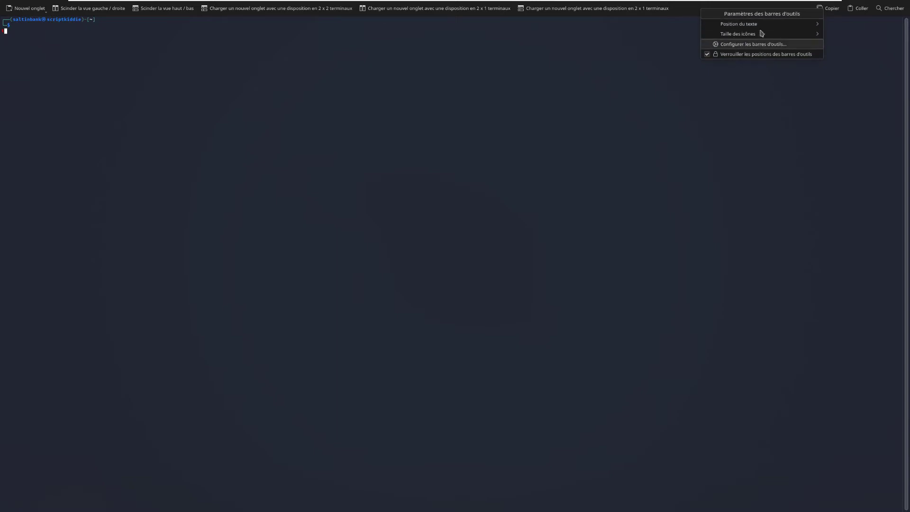
{"action": "mouse_move", "coordinate": [763, 28]}
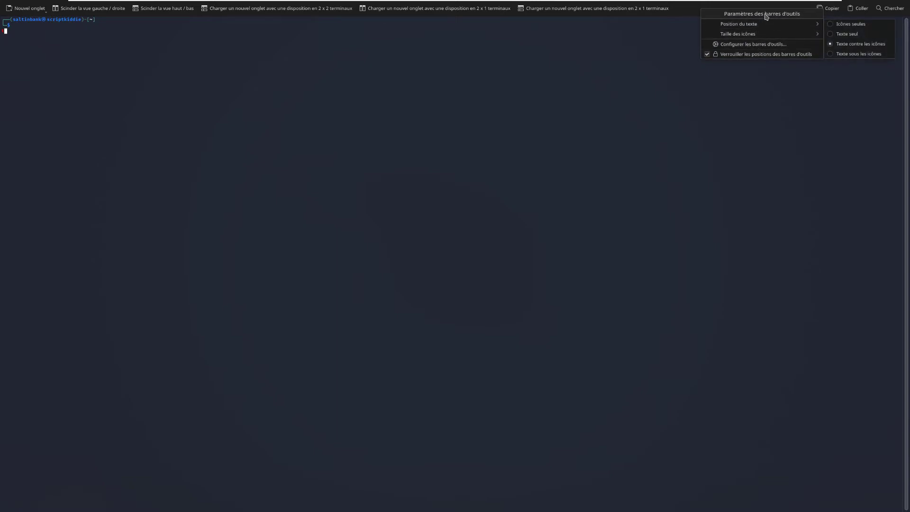
{"action": "left_click", "coordinate": [753, 45]}
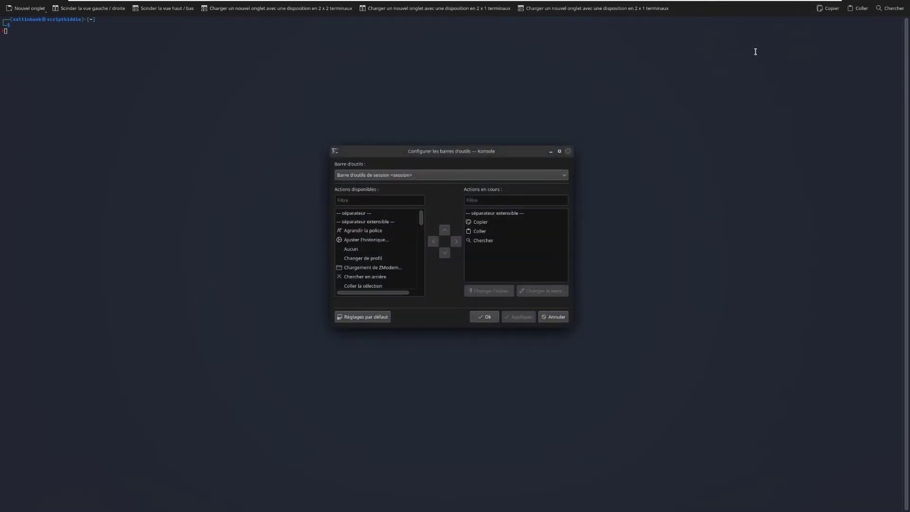
{"action": "left_click", "coordinate": [484, 316]}
{"action": "key", "text": "alt+F3"}
Uncheck Plein écran under Actions supplémentaires to take Konsole out of full screen.
{"action": "key", "text": "Escape"}
{"action": "key", "text": "alt+F3"}
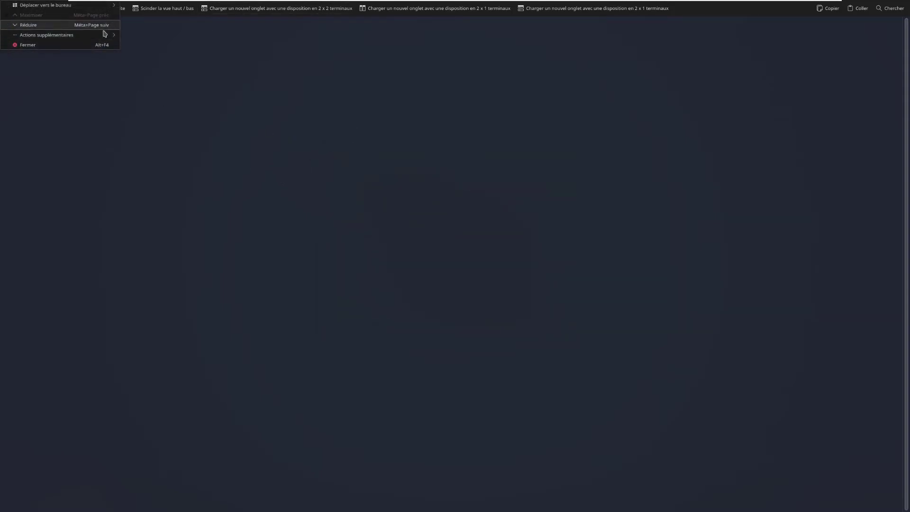
{"action": "mouse_move", "coordinate": [103, 37]}
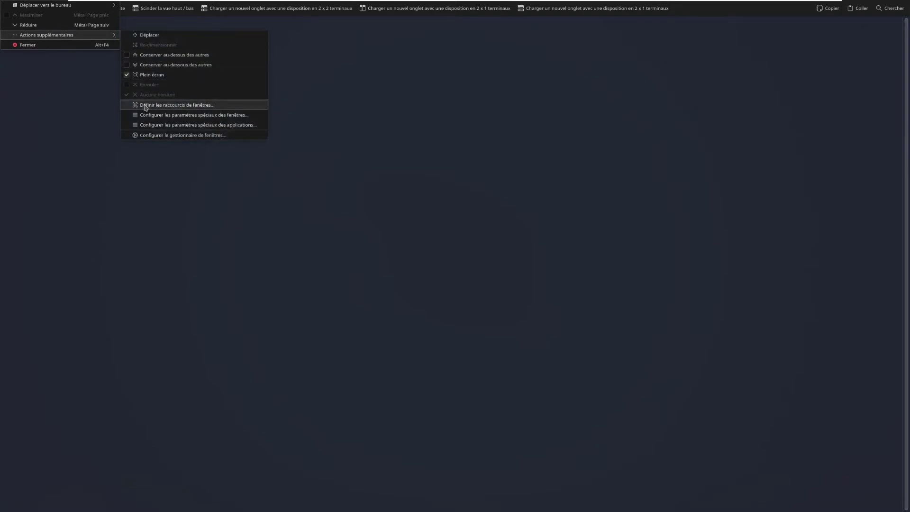
{"action": "left_click", "coordinate": [150, 76]}
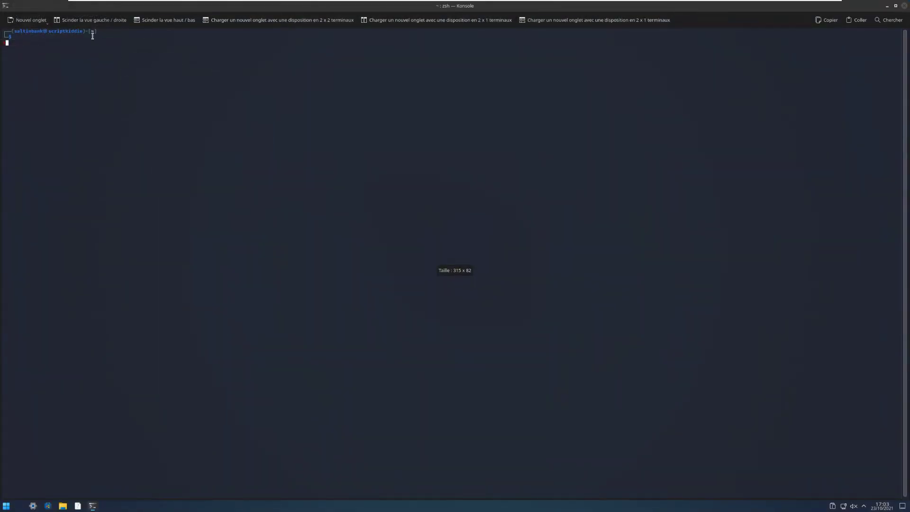
Roll the Konsole window up to its title bar with Enrouler.
{"action": "right_click", "coordinate": [40, 7]}
{"action": "mouse_move", "coordinate": [94, 42]}
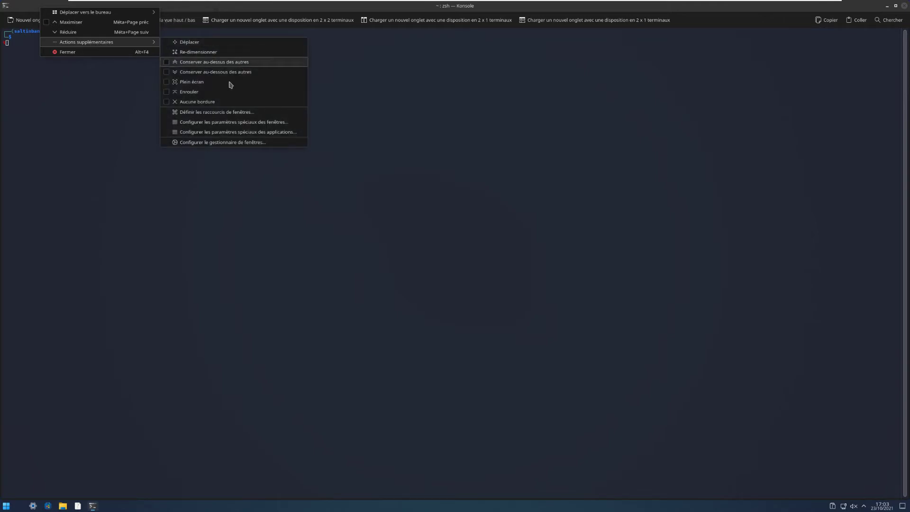
{"action": "left_click", "coordinate": [213, 94]}
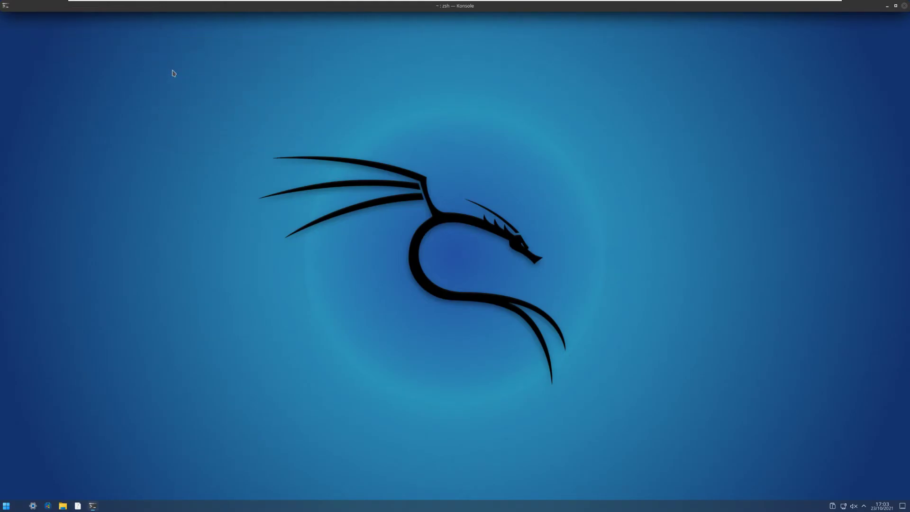
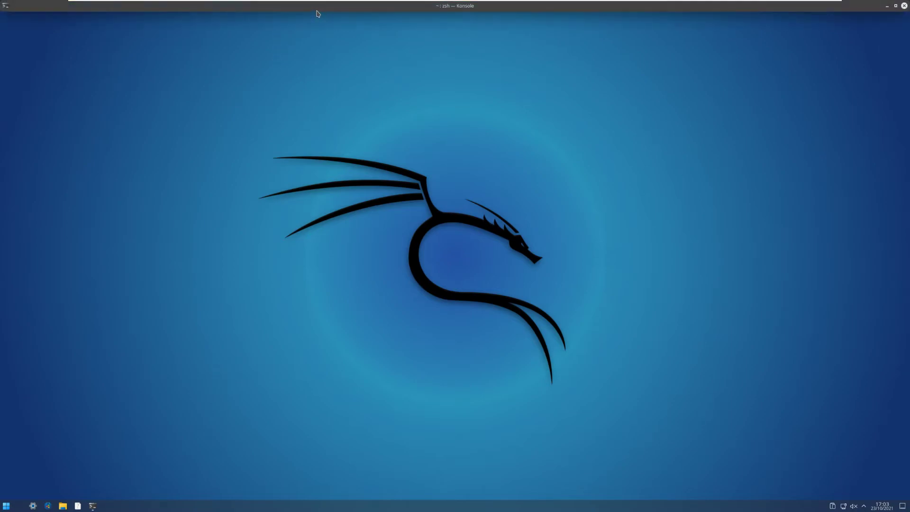
Unroll the shaded Konsole window back to full size.
{"action": "key", "text": "alt+space"}
{"action": "key", "text": "Escape"}
{"action": "key", "text": "alt+F3"}
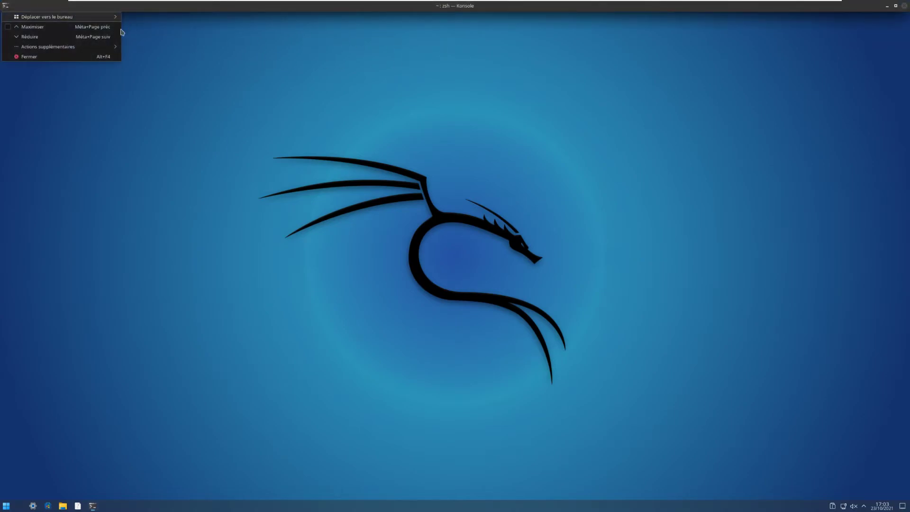
{"action": "mouse_move", "coordinate": [55, 47]}
{"action": "left_click", "coordinate": [149, 97]}
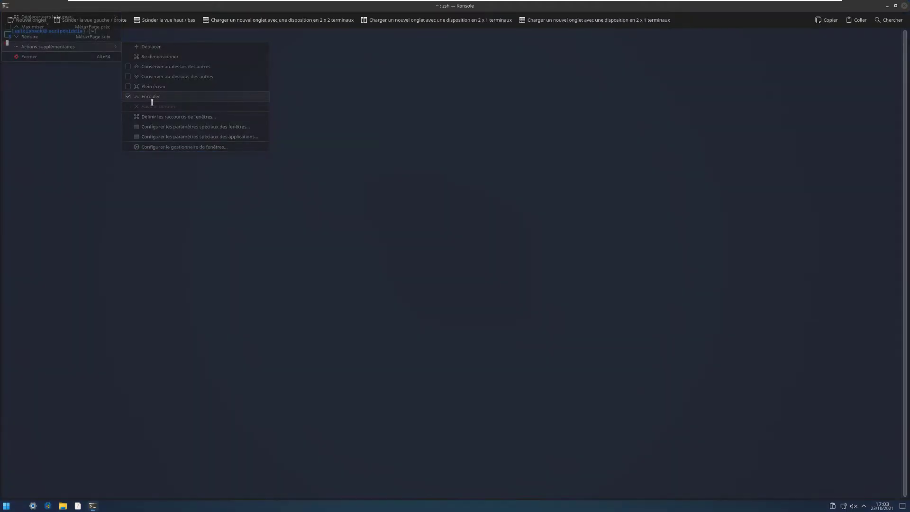
Remove the Konsole window's border and title bar, dismissing the warning.
{"action": "right_click", "coordinate": [65, 7]}
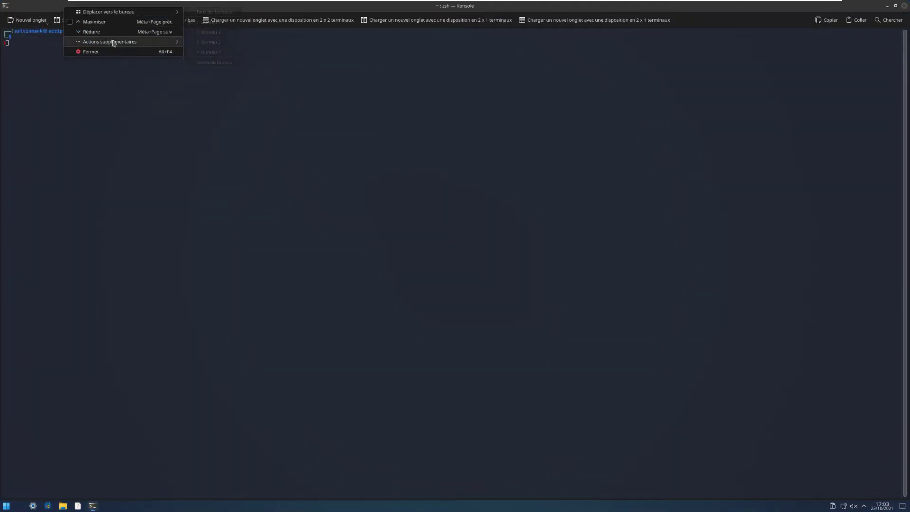
{"action": "mouse_move", "coordinate": [142, 41]}
{"action": "left_click", "coordinate": [238, 102]}
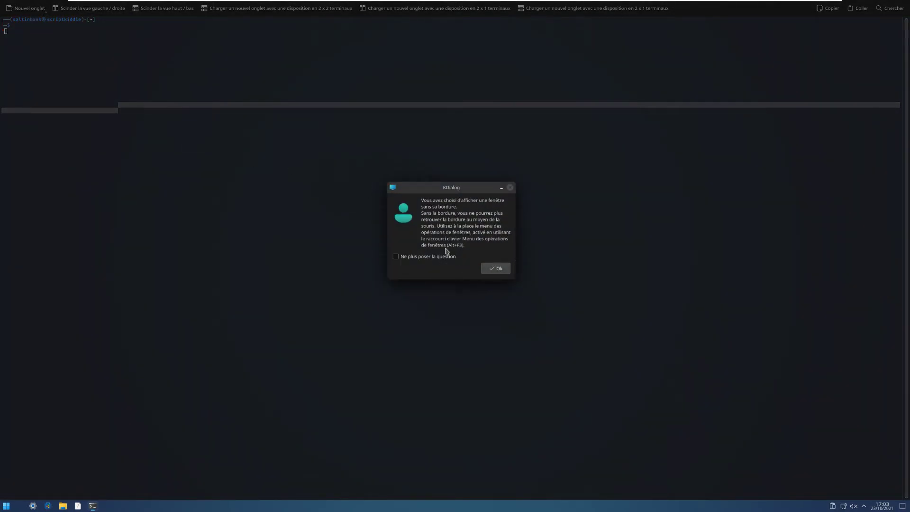
{"action": "left_click", "coordinate": [495, 269]}
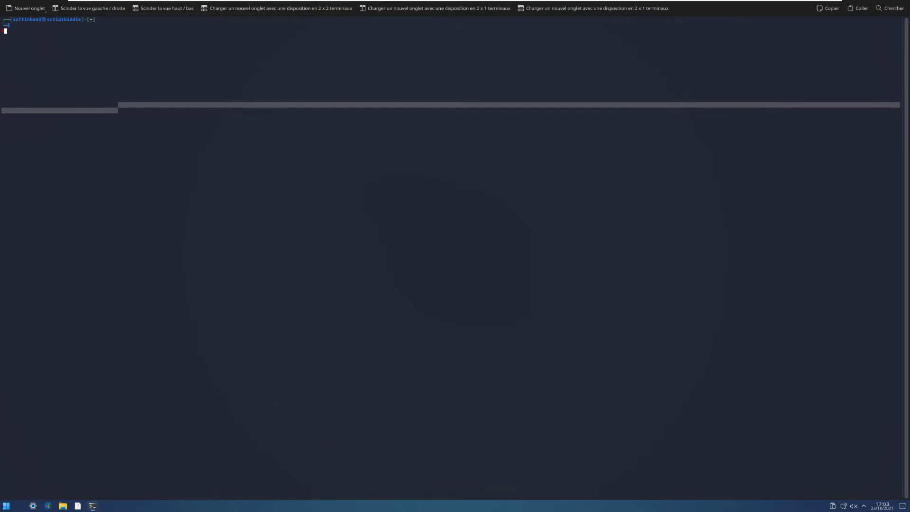
Show Konsole's menu bar again, then run exit to close the terminal.
{"action": "key", "text": "alt+F3"}
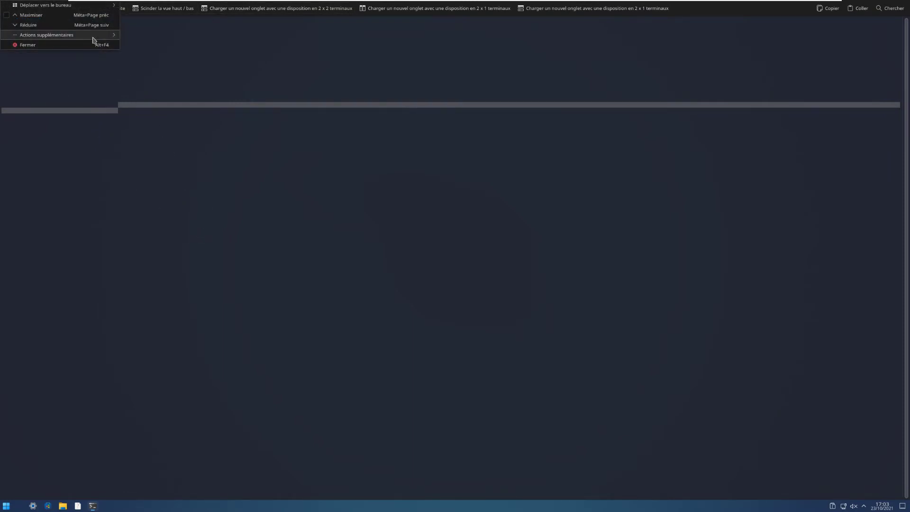
{"action": "mouse_move", "coordinate": [95, 37]}
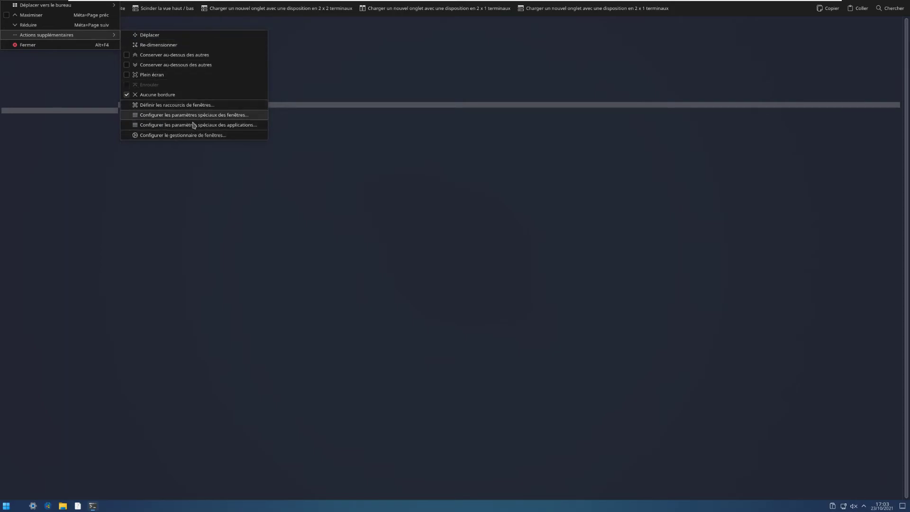
{"action": "left_click", "coordinate": [285, 241]}
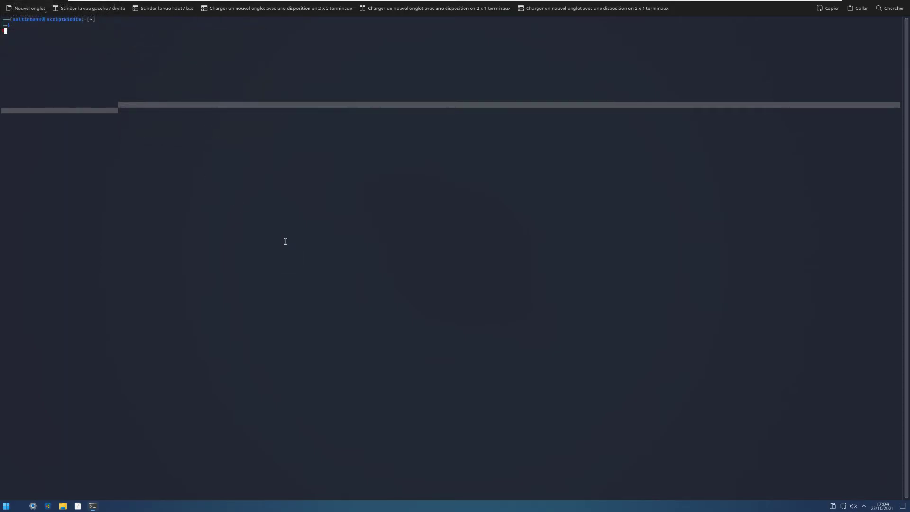
{"action": "key", "text": "ctrl+shift+m"}
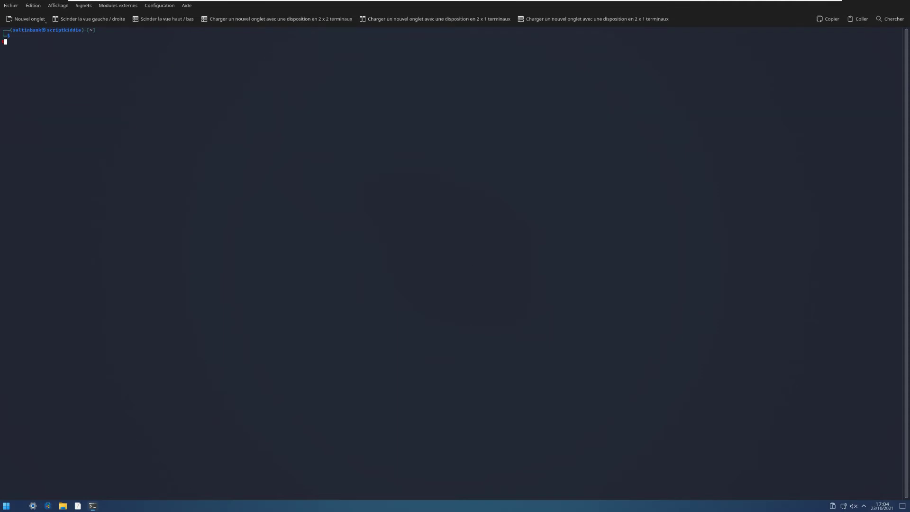
{"action": "left_click", "coordinate": [251, 209]}
{"action": "type", "text": "exit"}
{"action": "key", "text": "Return"}
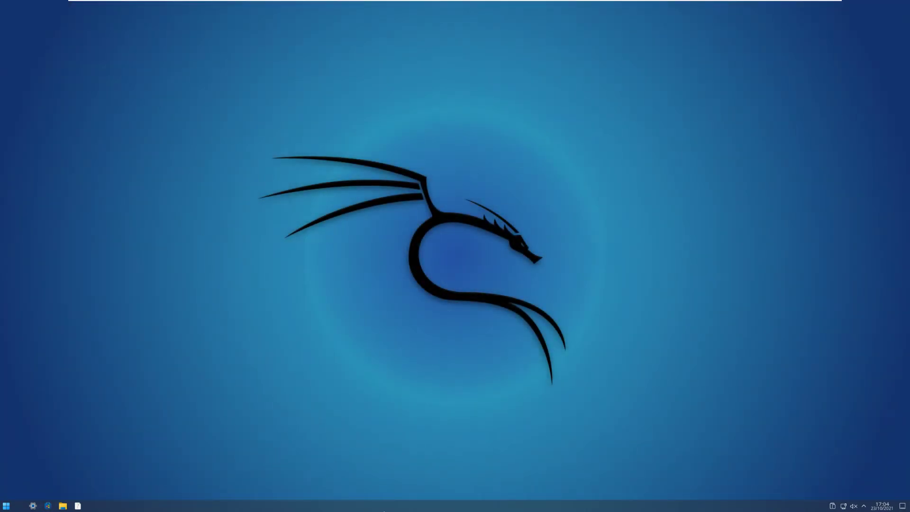
Enter desktop edit mode and open the list of available widgets.
{"action": "right_click", "coordinate": [388, 509]}
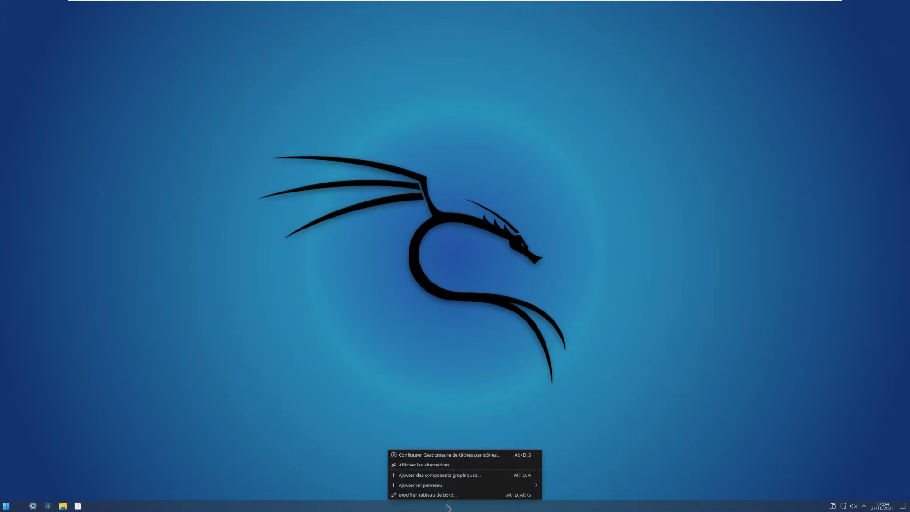
{"action": "left_click", "coordinate": [323, 282]}
{"action": "right_click", "coordinate": [352, 143]}
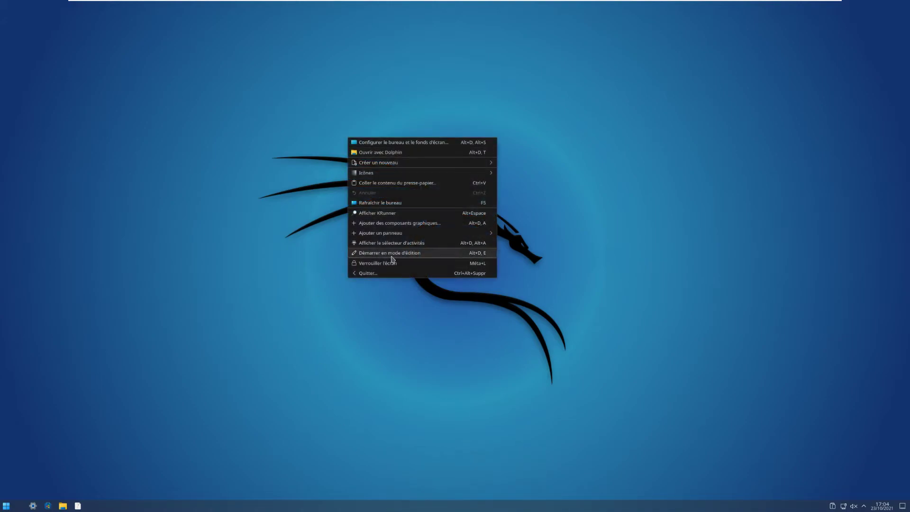
{"action": "left_click", "coordinate": [366, 255]}
{"action": "right_click", "coordinate": [187, 108]}
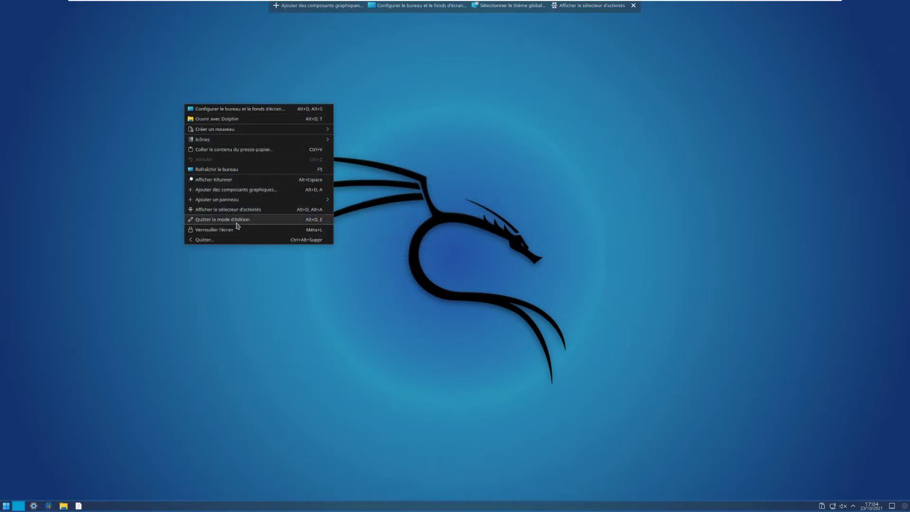
{"action": "mouse_move", "coordinate": [256, 204]}
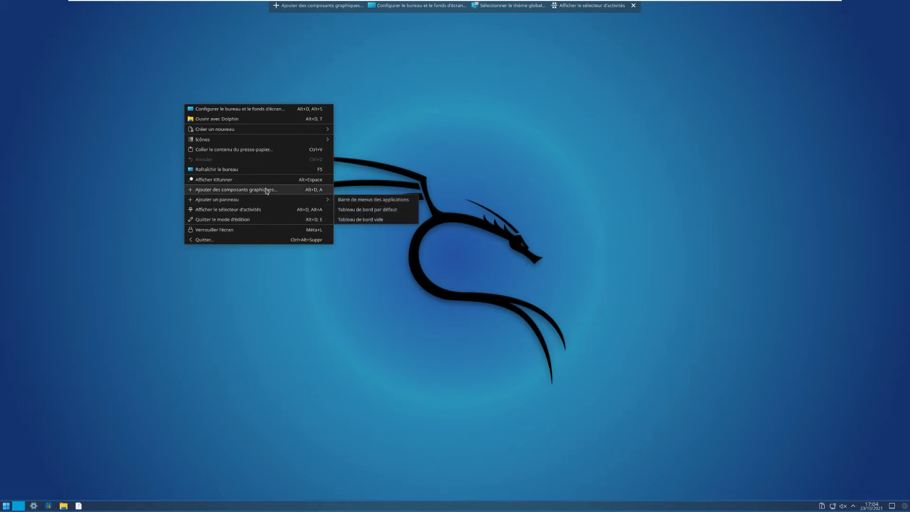
{"action": "left_click", "coordinate": [265, 190]}
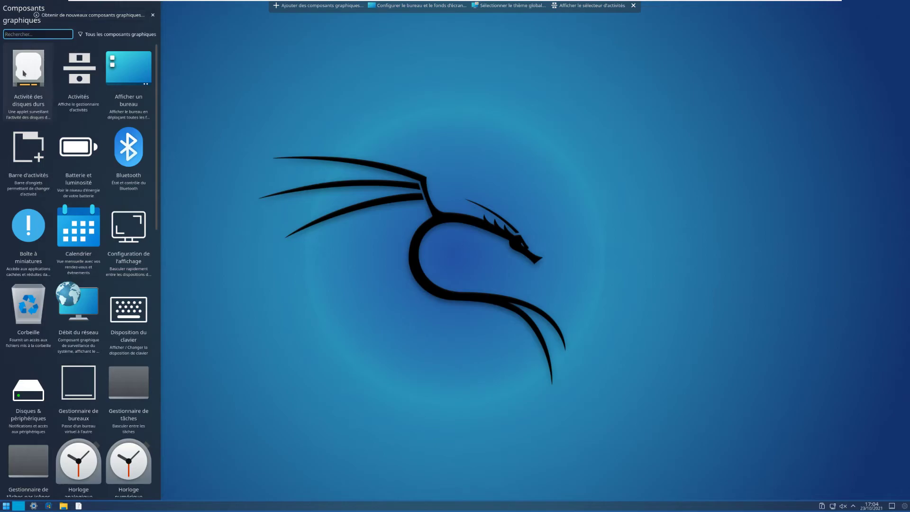
Place an enlarged Activité des disques durs widget at the upper right and open its settings.
{"action": "left_click_drag", "start_coordinate": [24, 83], "coordinate": [840, 52]}
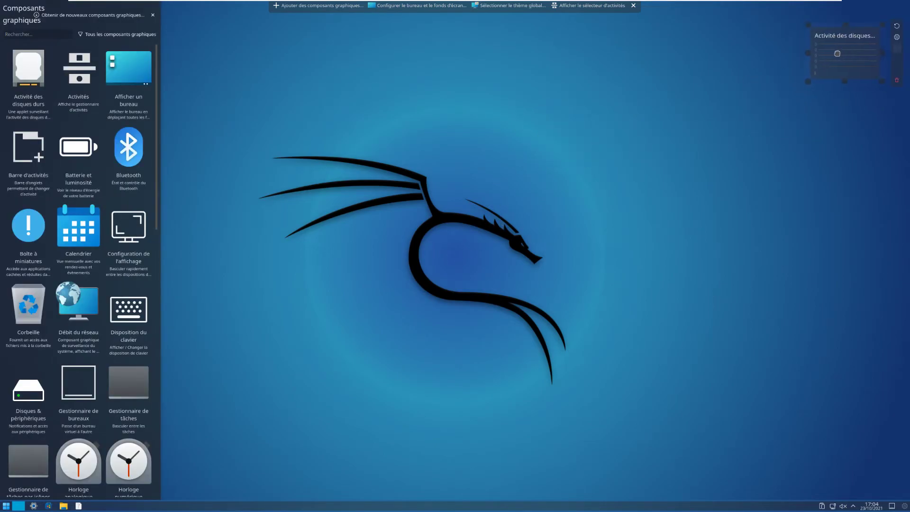
{"action": "left_click_drag", "start_coordinate": [796, 81], "coordinate": [477, 213]}
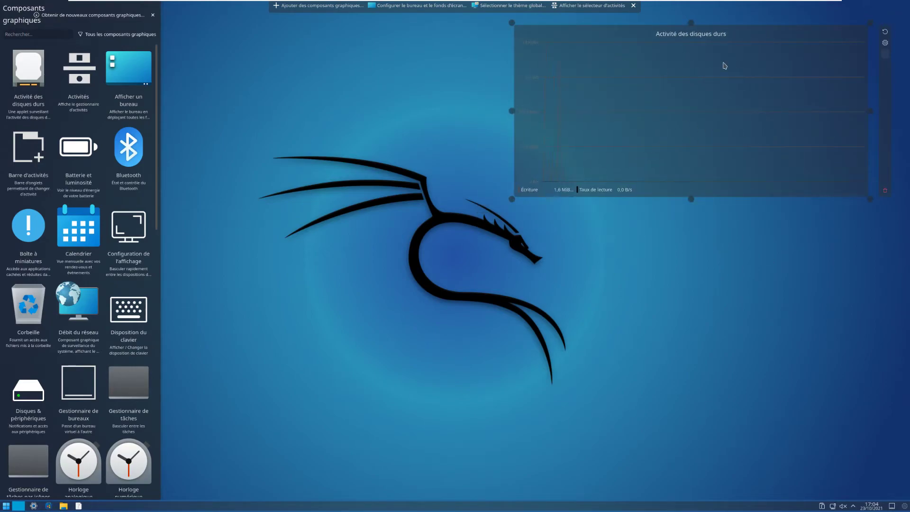
{"action": "right_click", "coordinate": [722, 62]}
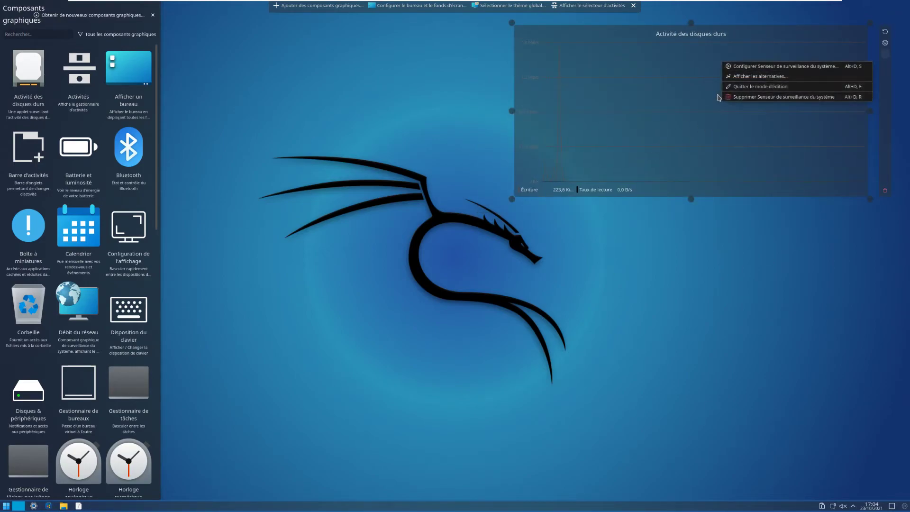
{"action": "left_click", "coordinate": [747, 67]}
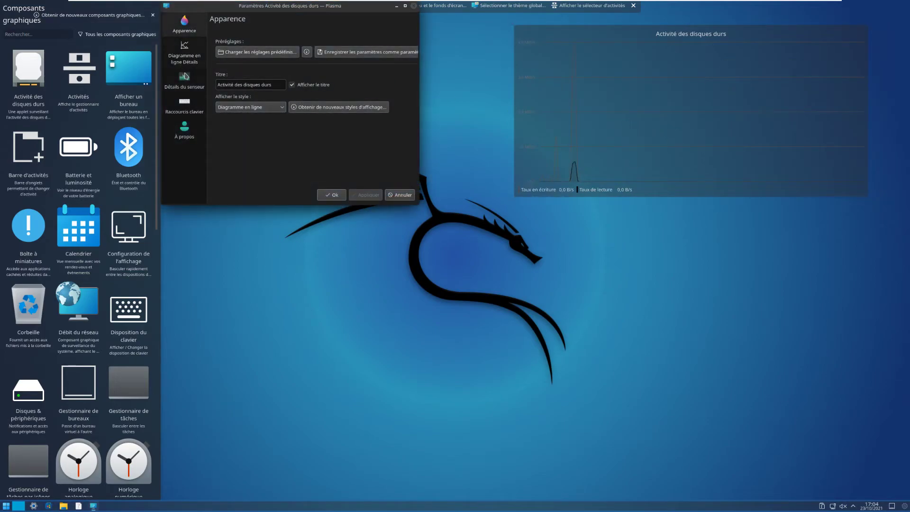
Turn on Stacked Bars in the disk-activity widget's Line Chart Details and apply.
{"action": "left_click", "coordinate": [189, 90]}
{"action": "left_click", "coordinate": [184, 55]}
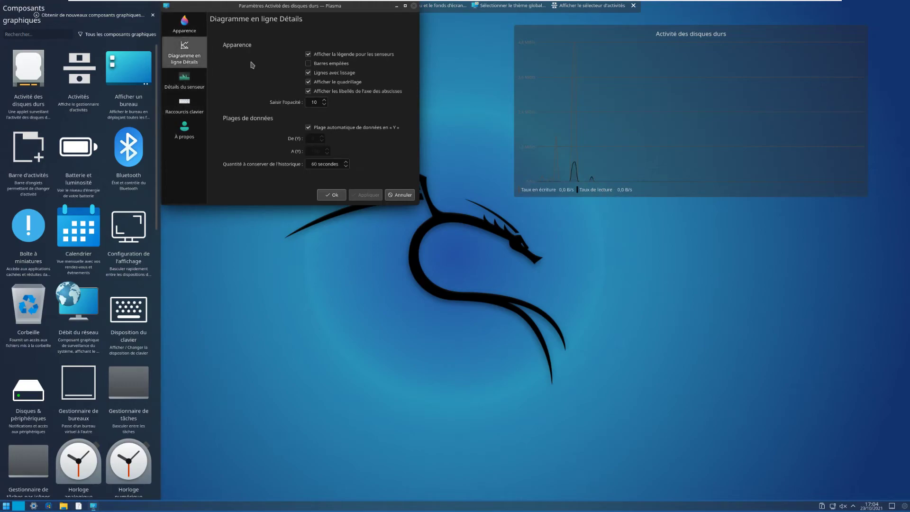
{"action": "left_click", "coordinate": [308, 64]}
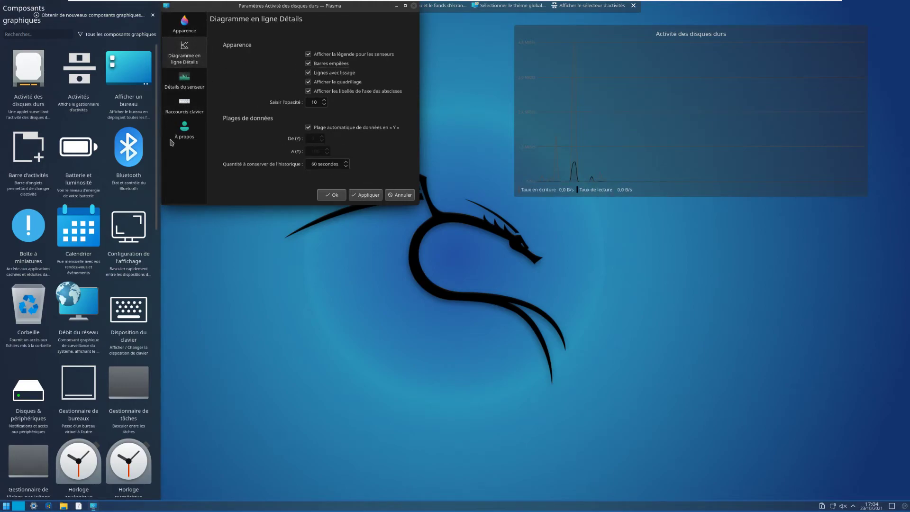
{"action": "left_click", "coordinate": [332, 195]}
Re-enter desktop edit mode and delete the disk-activity widget.
{"action": "mouse_move", "coordinate": [693, 103]}
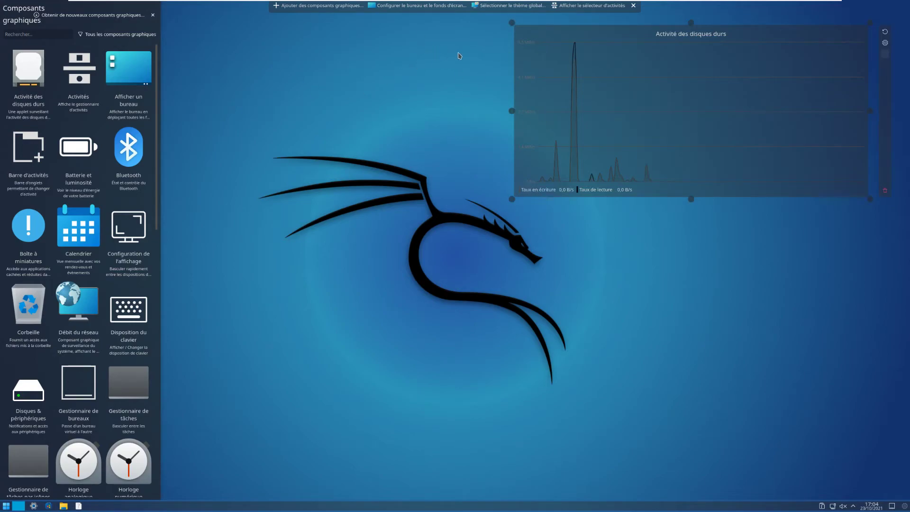
{"action": "left_click", "coordinate": [634, 6]}
{"action": "right_click", "coordinate": [399, 180]}
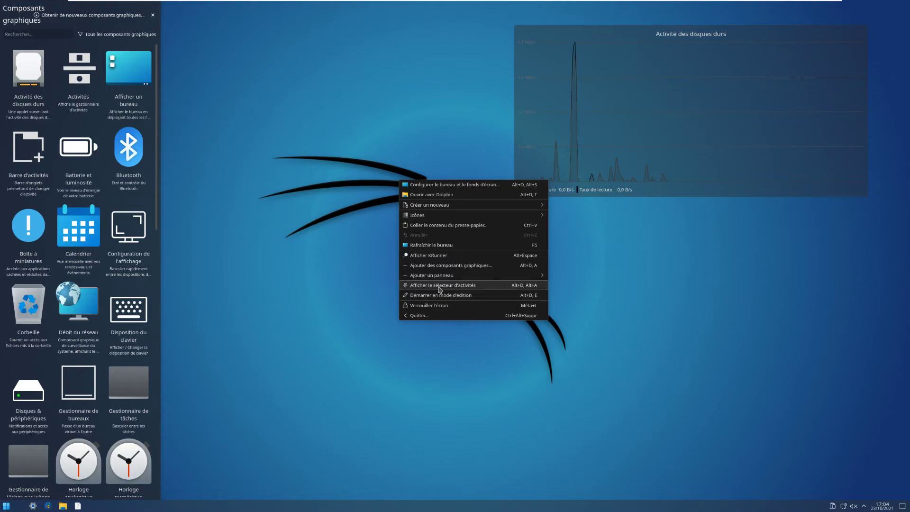
{"action": "left_click", "coordinate": [460, 299]}
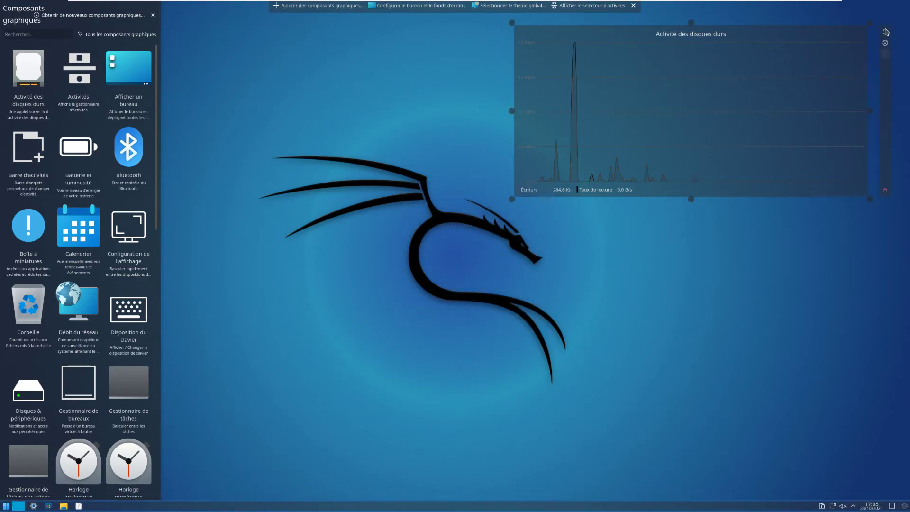
{"action": "left_click", "coordinate": [885, 190]}
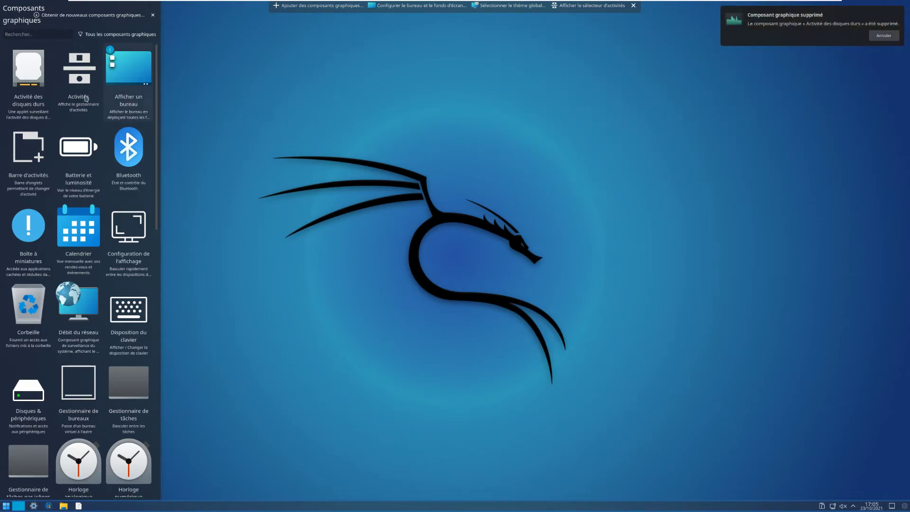
Place the Utilisation de chaque cœur widget on the desktop and stretch it taller and wider.
{"action": "scroll", "coordinate": [82, 305], "scroll_direction": "down", "scroll_amount": 15}
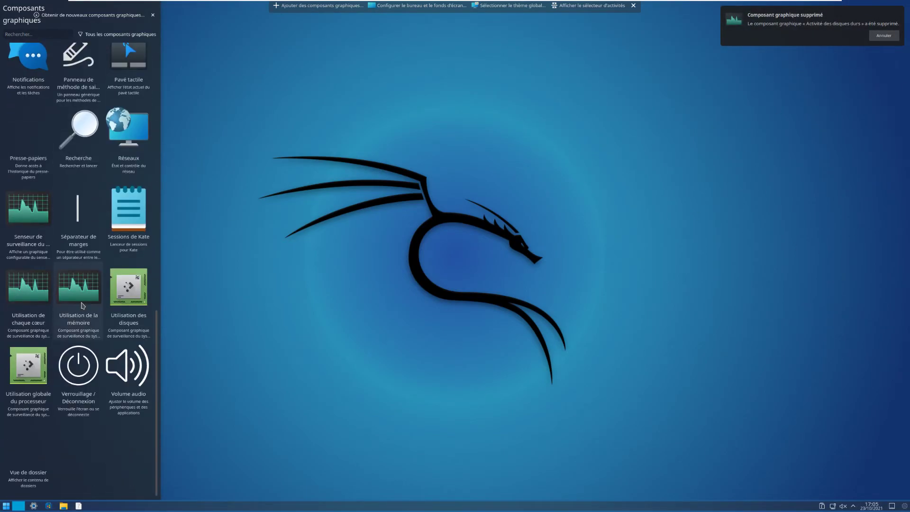
{"action": "scroll", "coordinate": [82, 306], "scroll_direction": "up", "scroll_amount": 7}
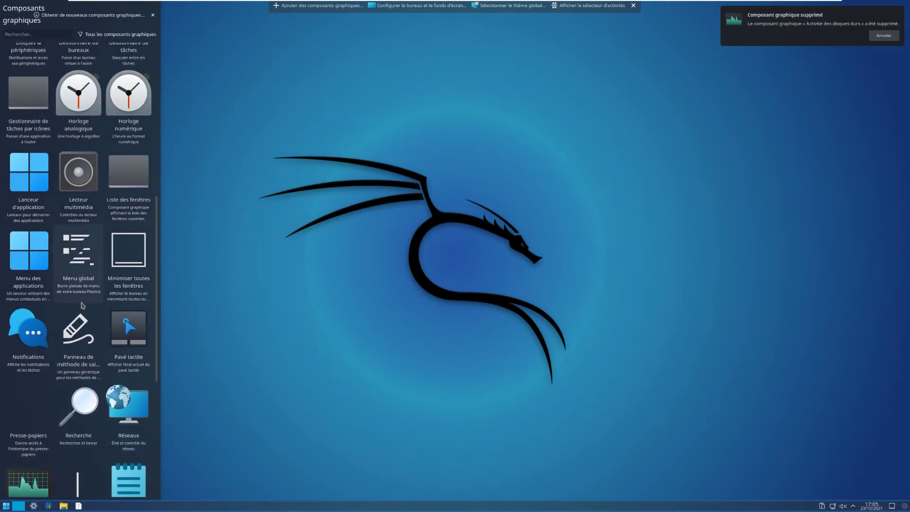
{"action": "scroll", "coordinate": [82, 305], "scroll_direction": "up", "scroll_amount": 9}
{"action": "scroll", "coordinate": [82, 306], "scroll_direction": "down", "scroll_amount": 15}
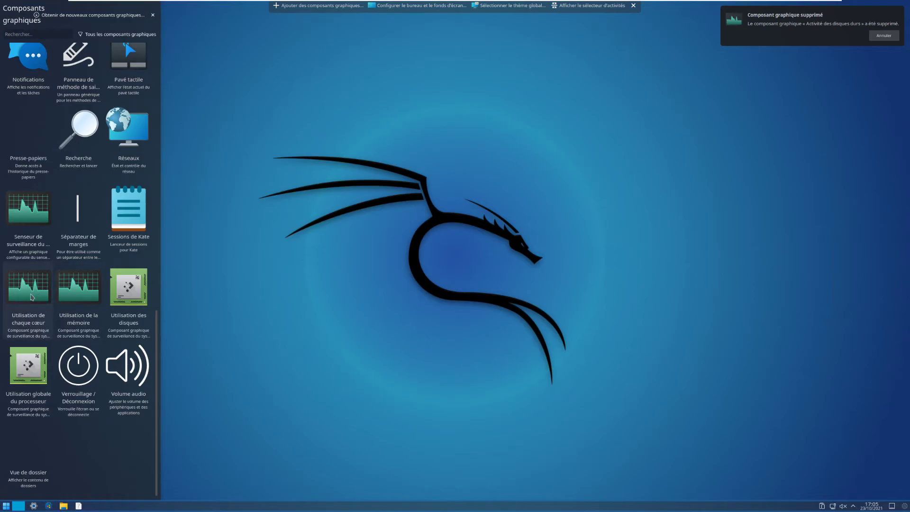
{"action": "left_click_drag", "start_coordinate": [30, 302], "coordinate": [843, 90]}
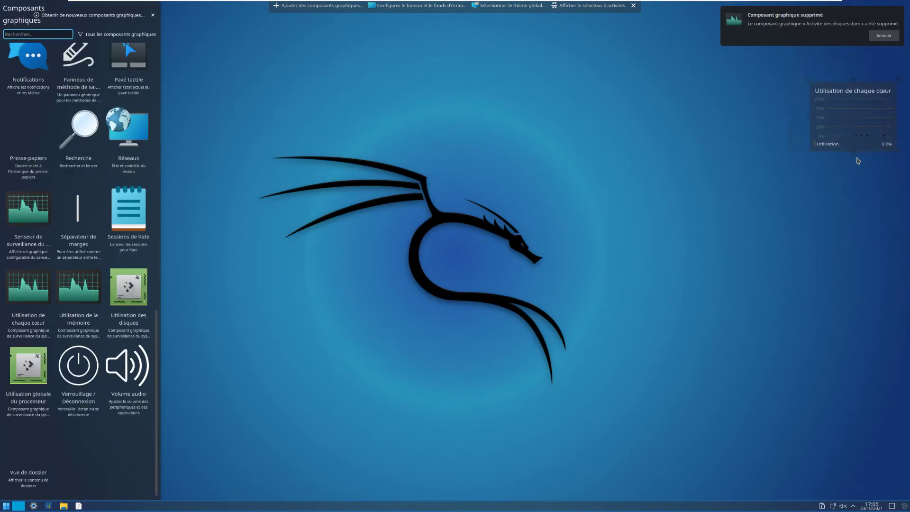
{"action": "left_click_drag", "start_coordinate": [856, 157], "coordinate": [878, 480]}
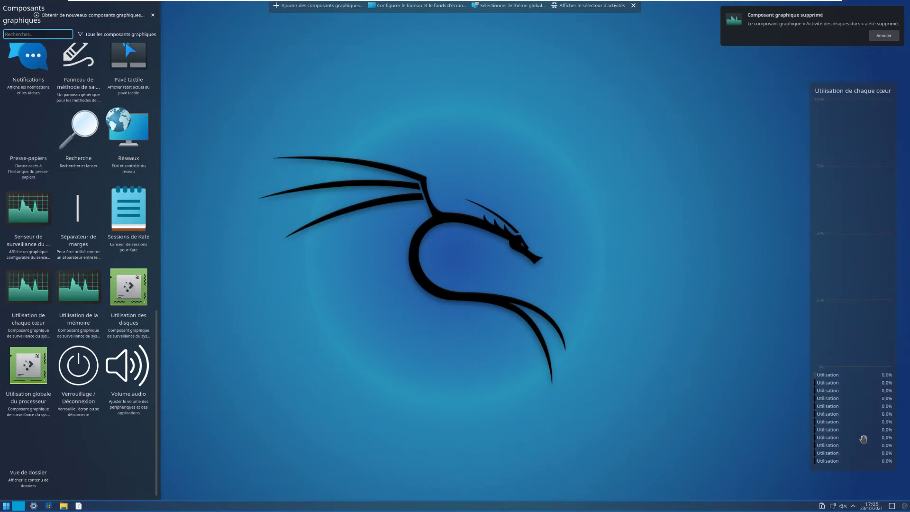
{"action": "left_click_drag", "start_coordinate": [811, 89], "coordinate": [566, 86]}
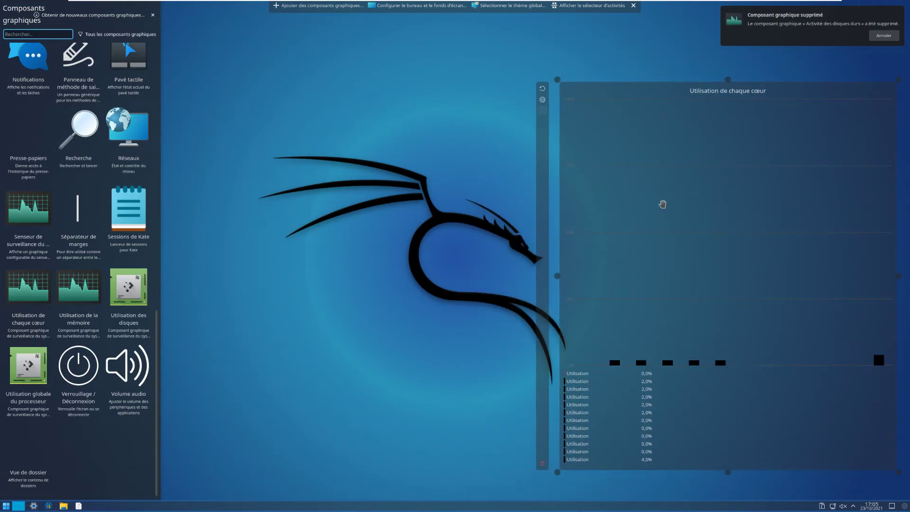
Delete the per-core usage widget and close the widget browser.
{"action": "right_click", "coordinate": [596, 127]}
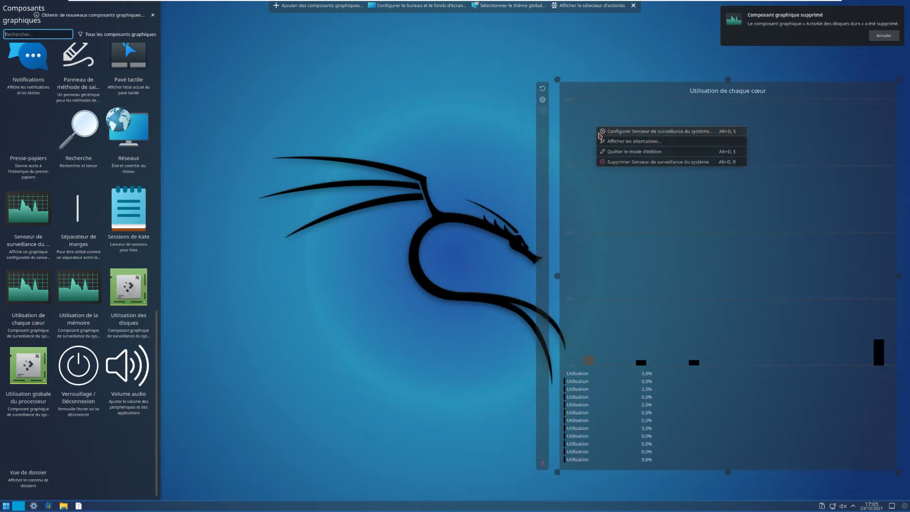
{"action": "left_click", "coordinate": [621, 164]}
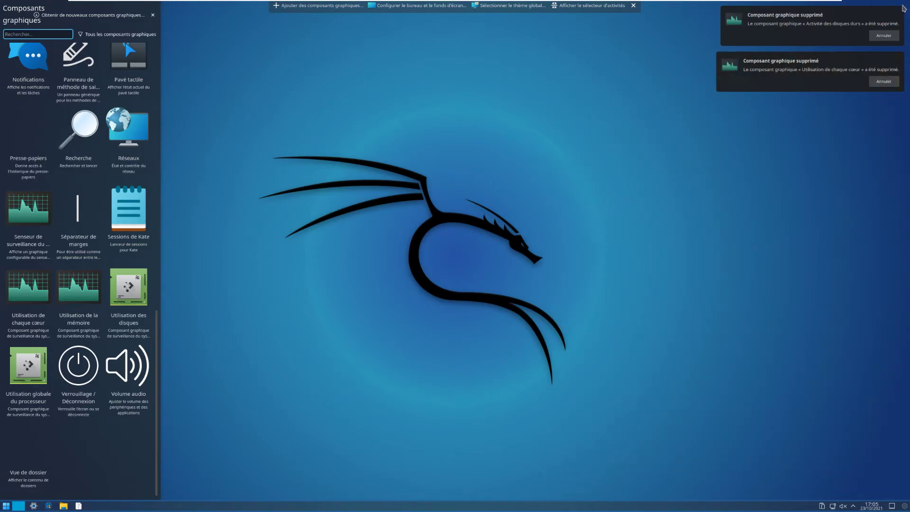
{"action": "scroll", "coordinate": [75, 145], "scroll_direction": "up", "scroll_amount": 8}
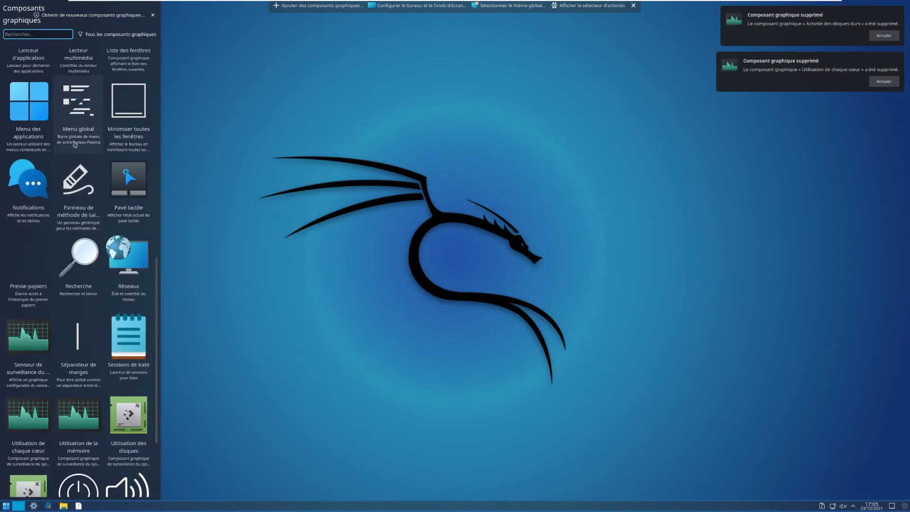
{"action": "left_click", "coordinate": [152, 15]}
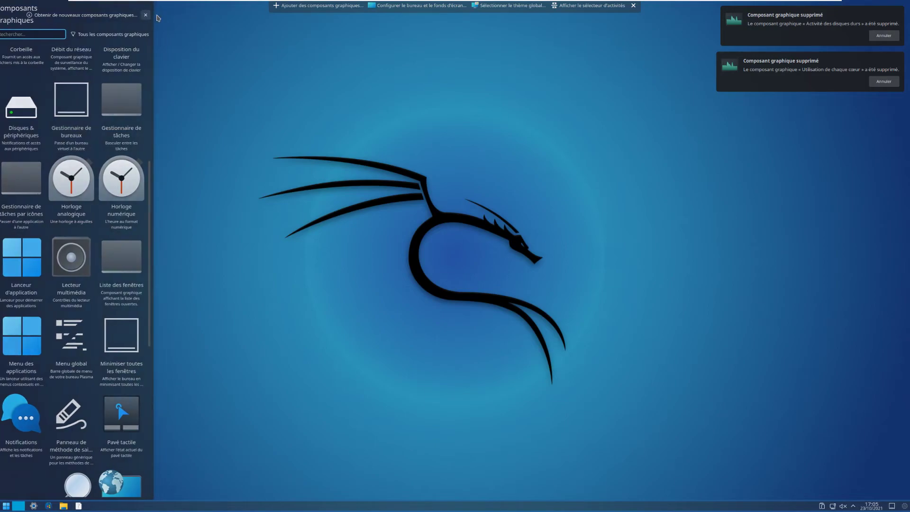
Edit the bottom panel and make it slightly taller.
{"action": "right_click", "coordinate": [390, 509]}
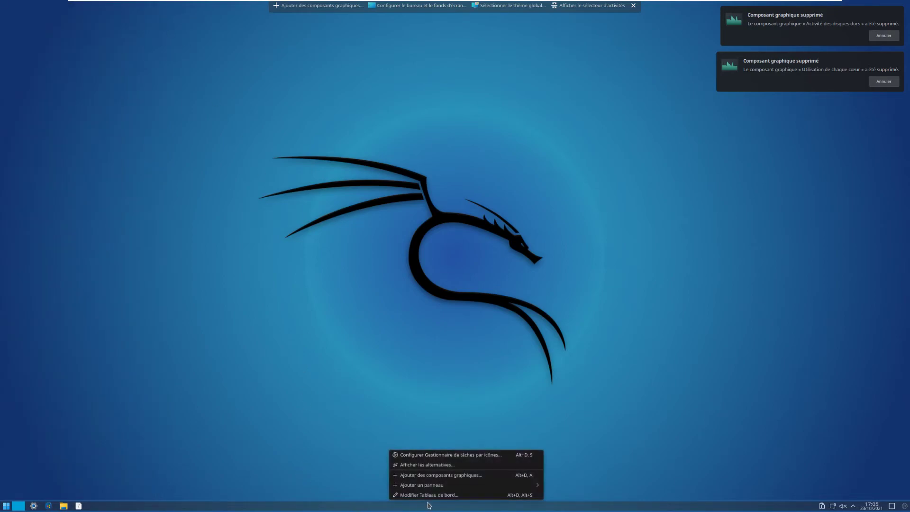
{"action": "left_click", "coordinate": [429, 498]}
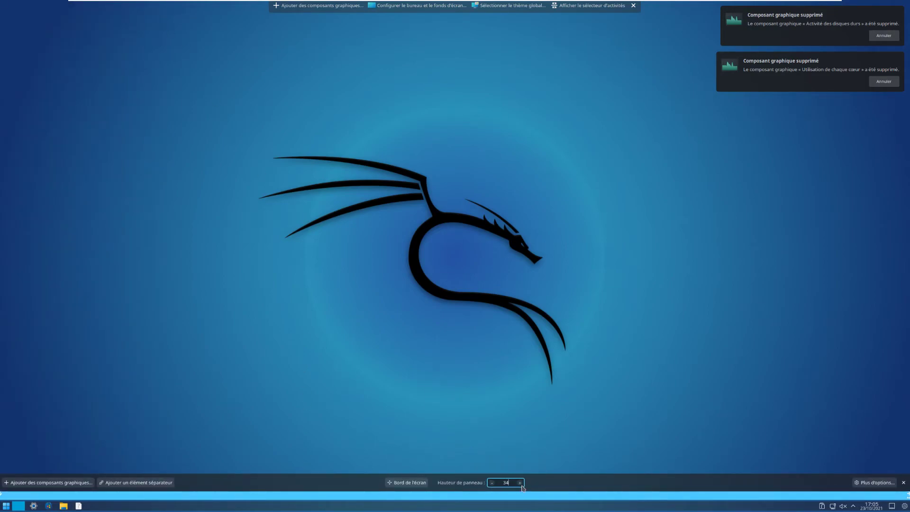
{"action": "left_click", "coordinate": [521, 484]}
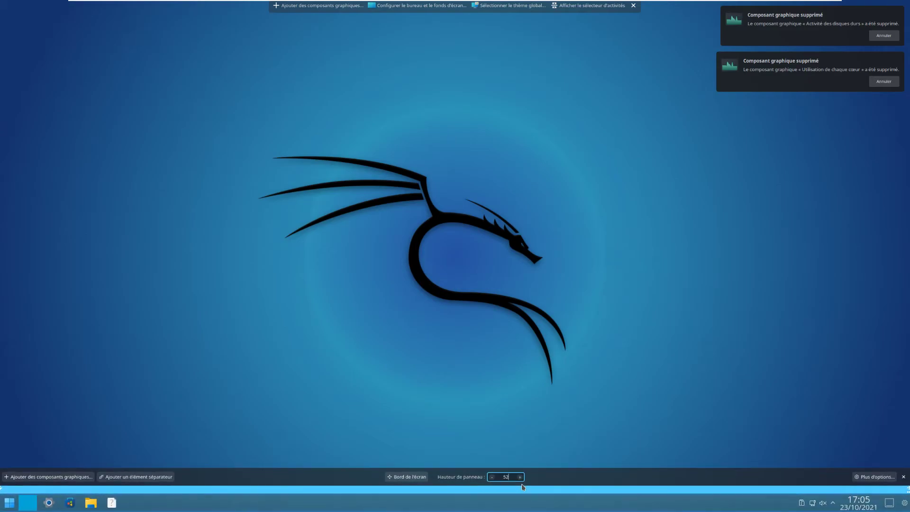
{"action": "left_click", "coordinate": [493, 480]}
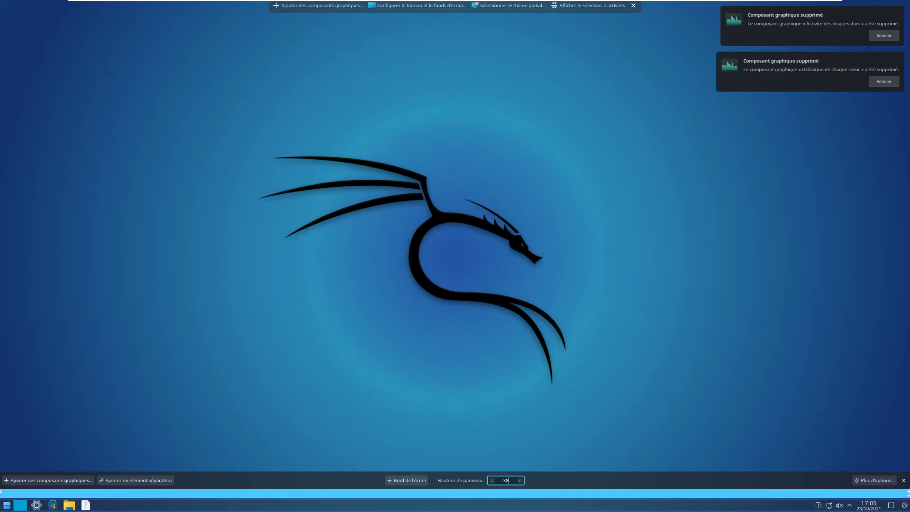
{"action": "mouse_move", "coordinate": [415, 505]}
{"action": "right_click", "coordinate": [599, 501]}
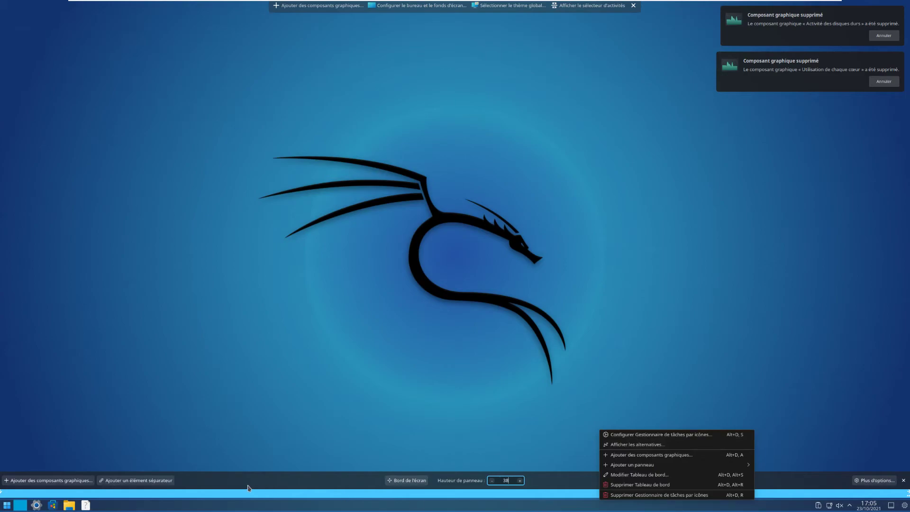
{"action": "left_click", "coordinate": [164, 483]}
Add a non-flexible spacer to the panel and resize it to centre the taskbar icons.
{"action": "left_click", "coordinate": [166, 481]}
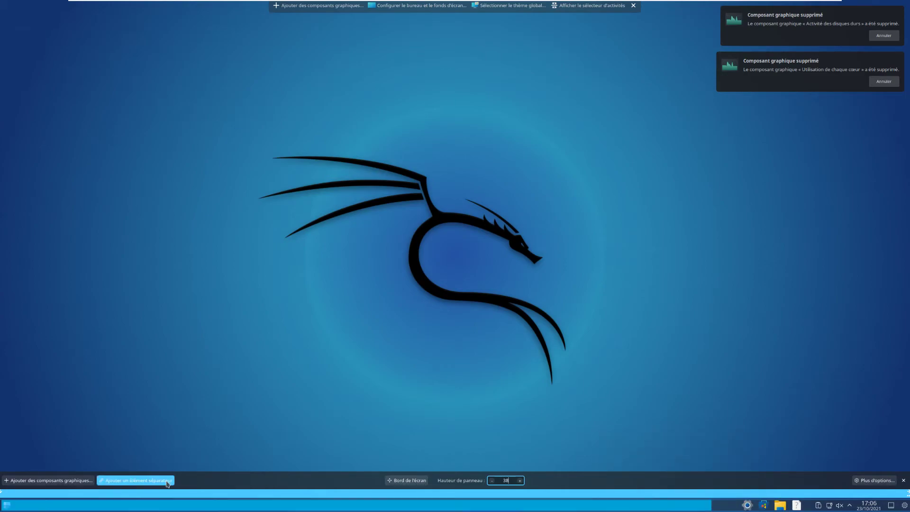
{"action": "mouse_move", "coordinate": [356, 505]}
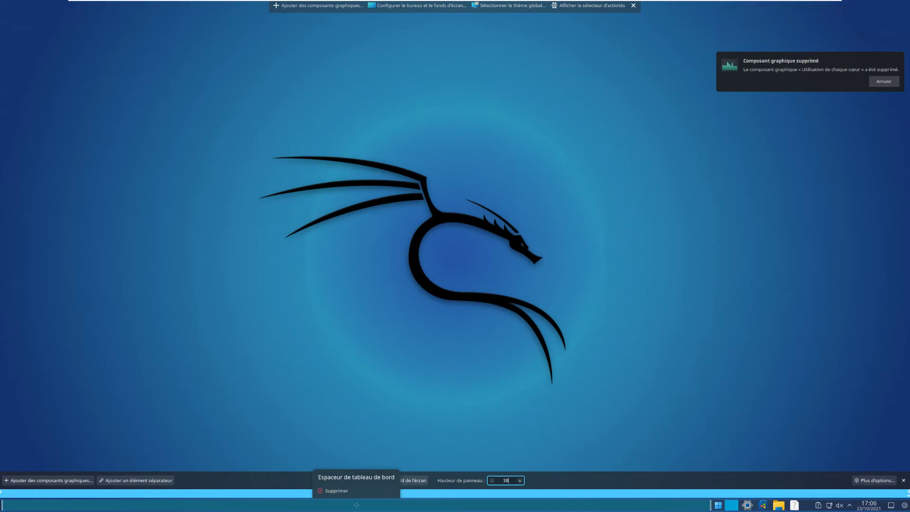
{"action": "right_click", "coordinate": [426, 503]}
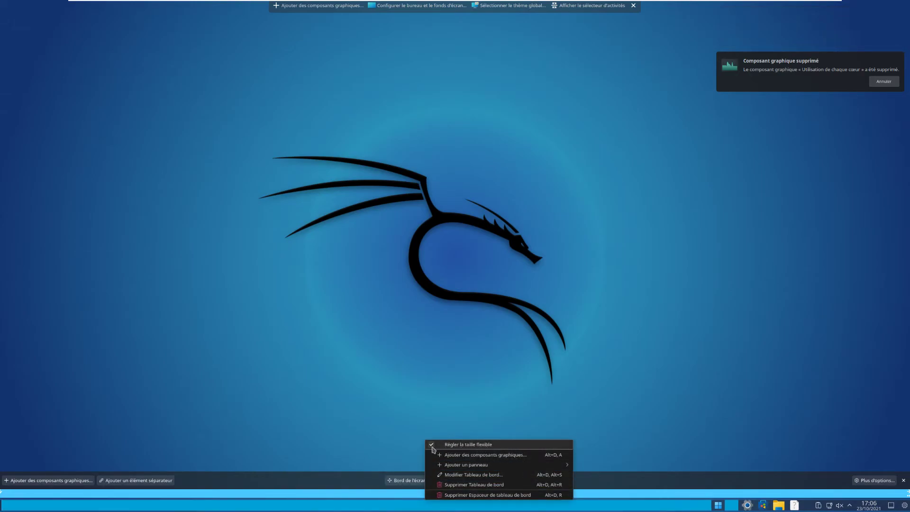
{"action": "left_click", "coordinate": [433, 445]}
{"action": "mouse_move", "coordinate": [427, 504]}
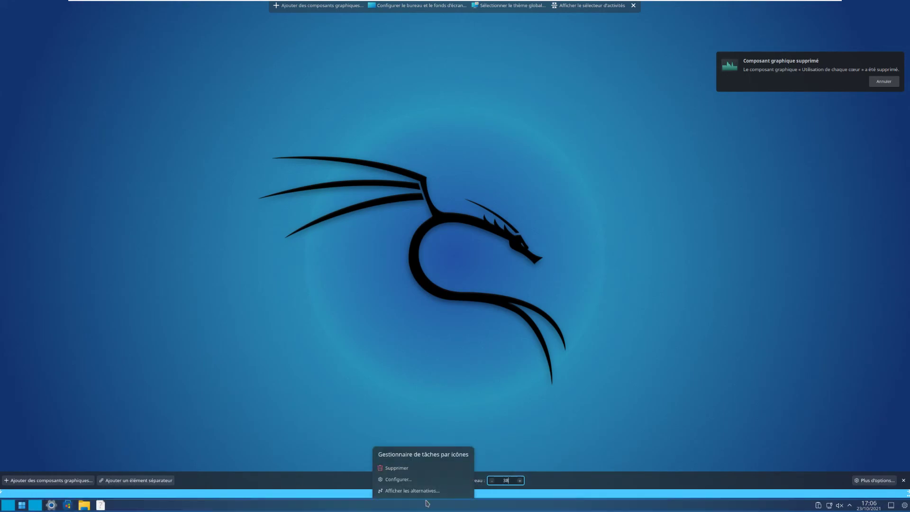
{"action": "mouse_move", "coordinate": [42, 509]}
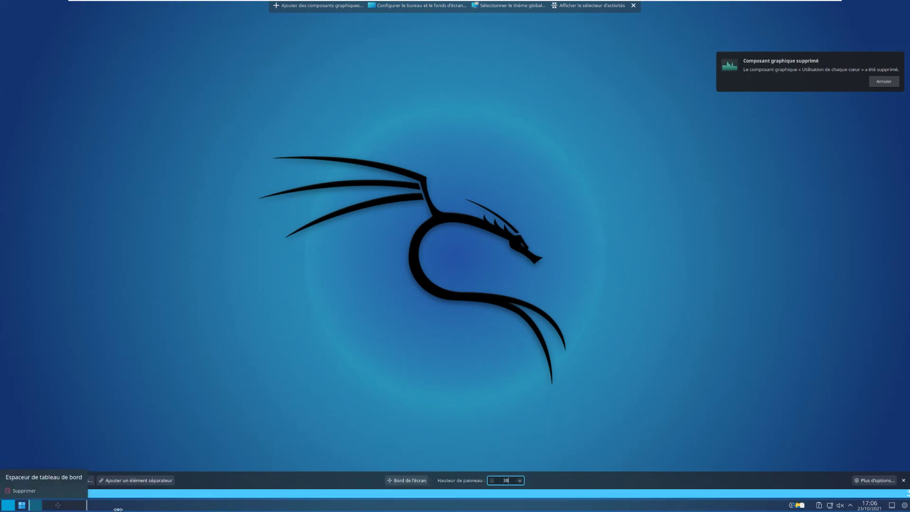
{"action": "left_click_drag", "start_coordinate": [369, 509], "coordinate": [401, 508]}
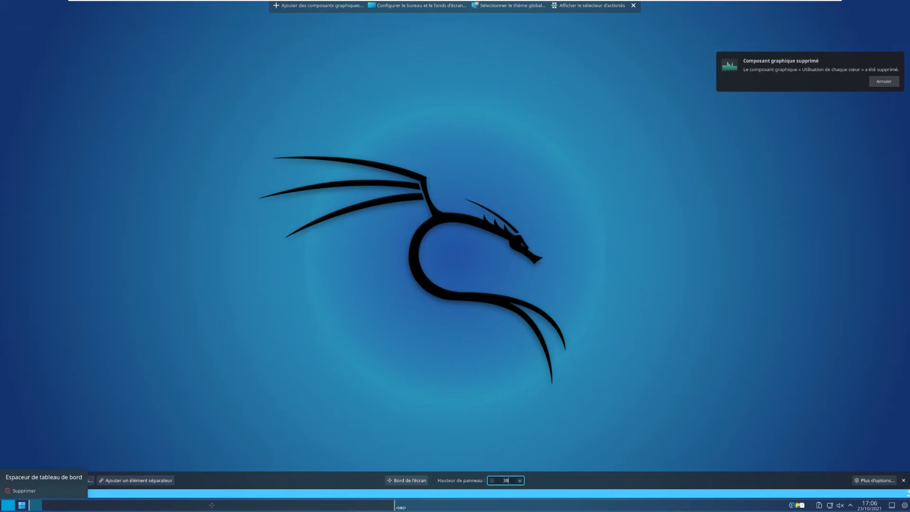
{"action": "mouse_move", "coordinate": [435, 500]}
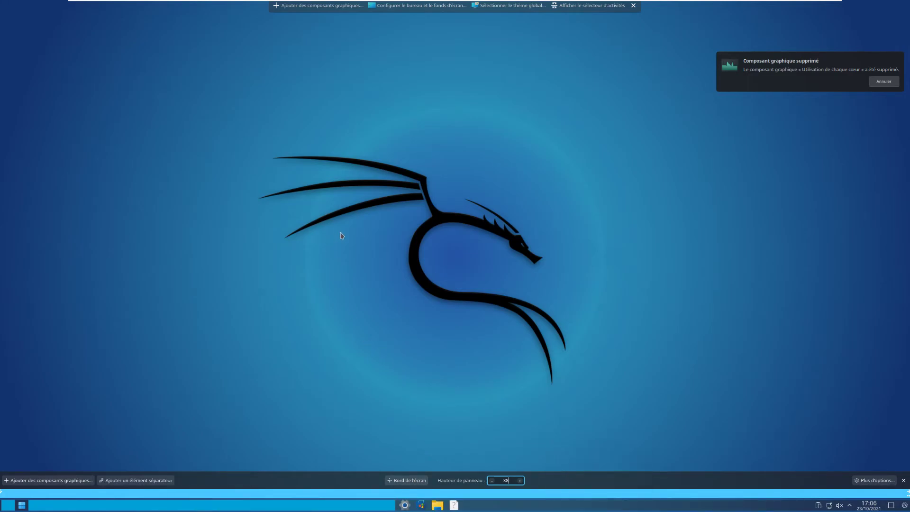
Search the widget browser for 'dock', find nothing, and close it.
{"action": "right_click", "coordinate": [386, 238]}
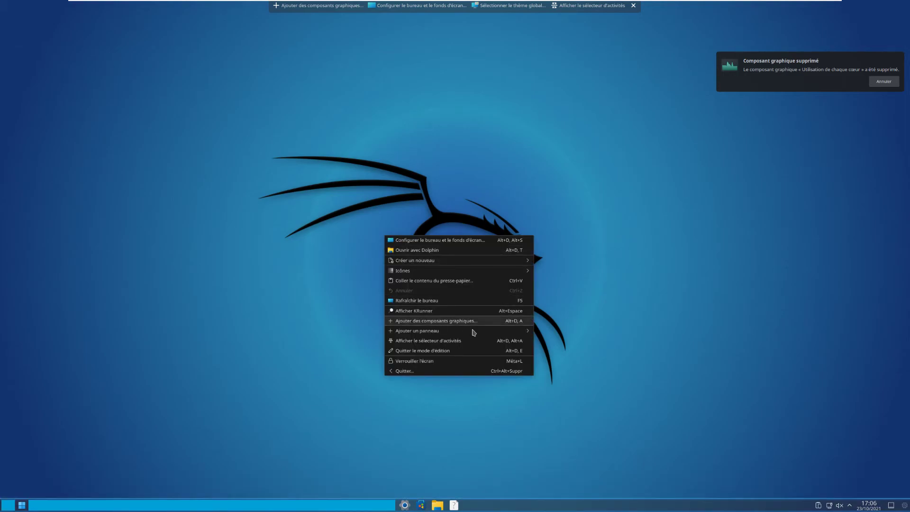
{"action": "left_click", "coordinate": [441, 322]}
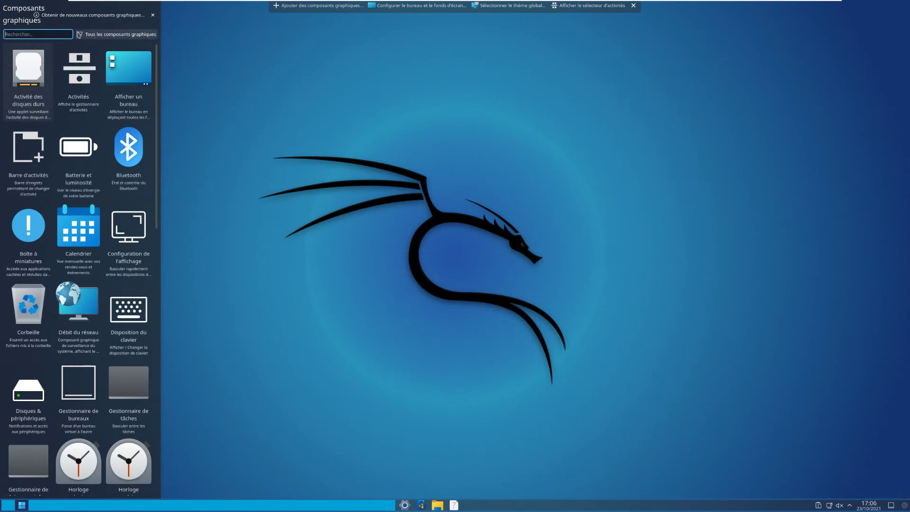
{"action": "type", "text": "docker"}
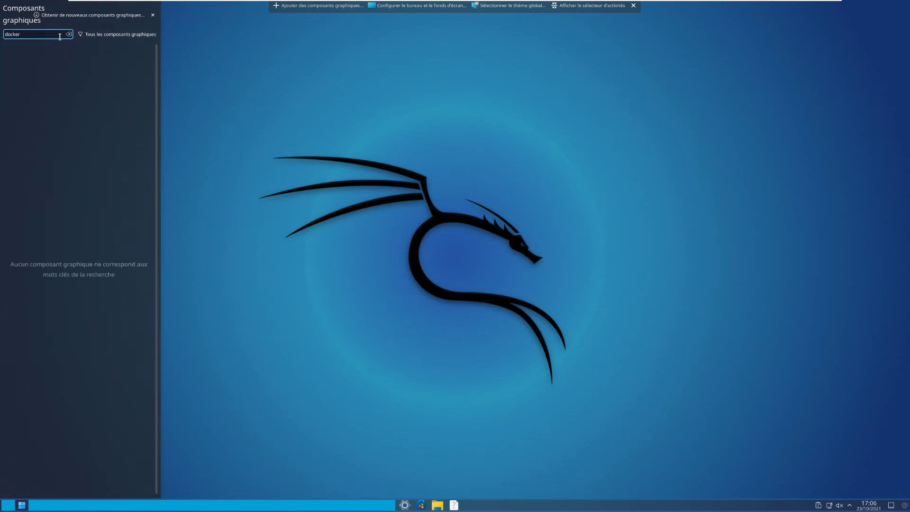
{"action": "key", "text": "BackSpace"}
{"action": "key", "text": "BackSpace"}
{"action": "key", "text": "BackSpace"}
{"action": "scroll", "coordinate": [137, 266], "scroll_direction": "down", "scroll_amount": 5}
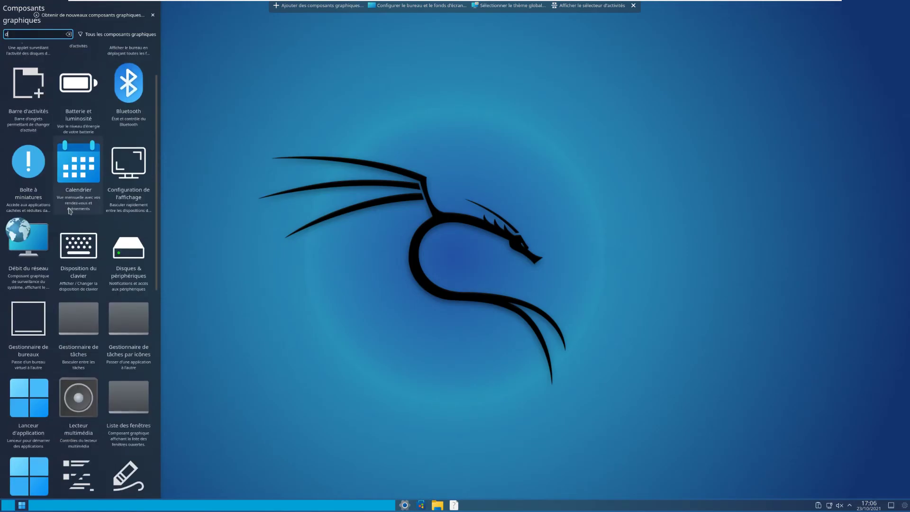
{"action": "scroll", "coordinate": [79, 203], "scroll_direction": "up", "scroll_amount": 5}
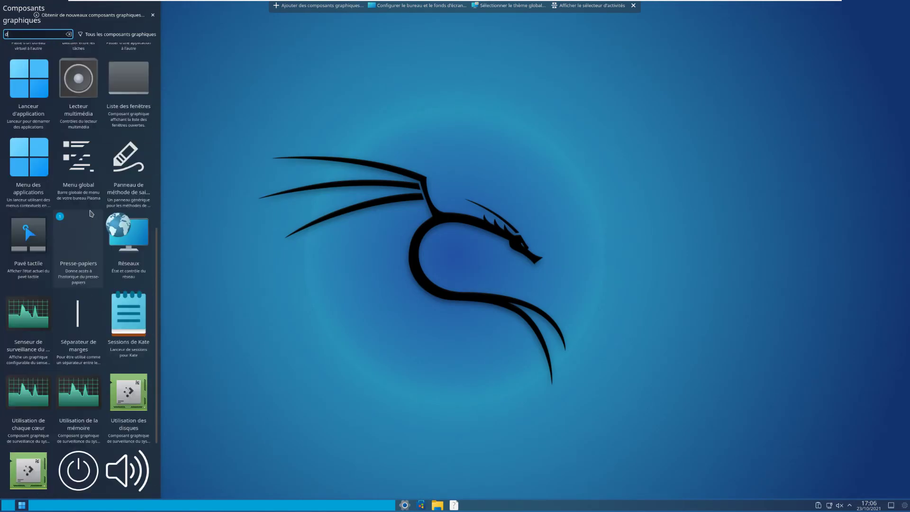
{"action": "left_click", "coordinate": [152, 15]}
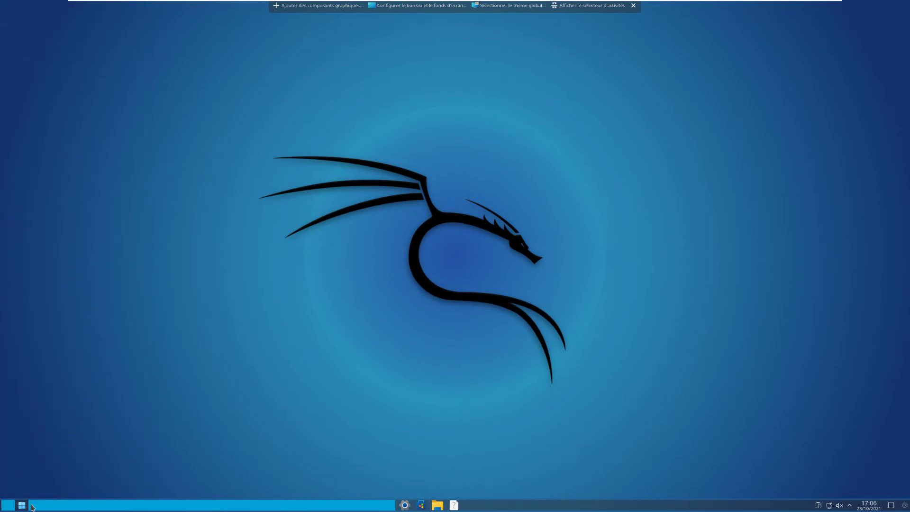
Choose Modifier Tableau de bord from the task manager's menu to edit the bottom panel.
{"action": "right_click", "coordinate": [10, 508]}
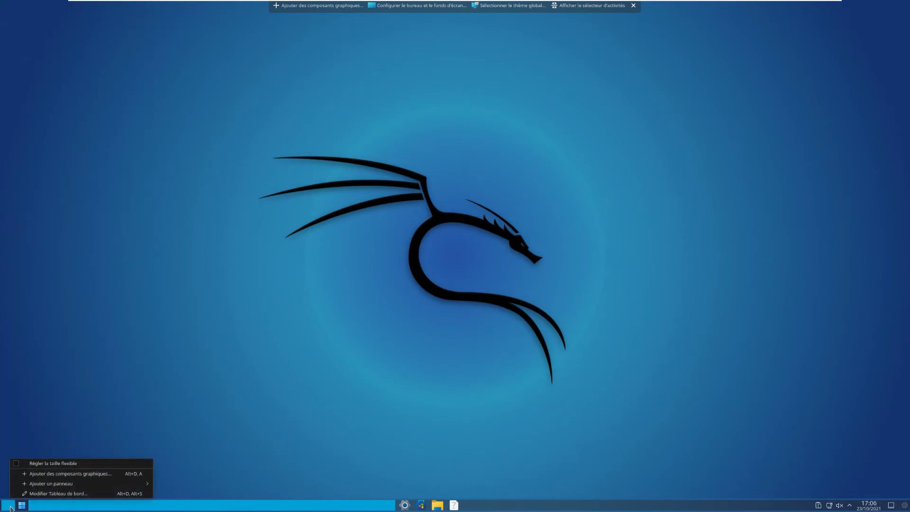
{"action": "left_click", "coordinate": [51, 509]}
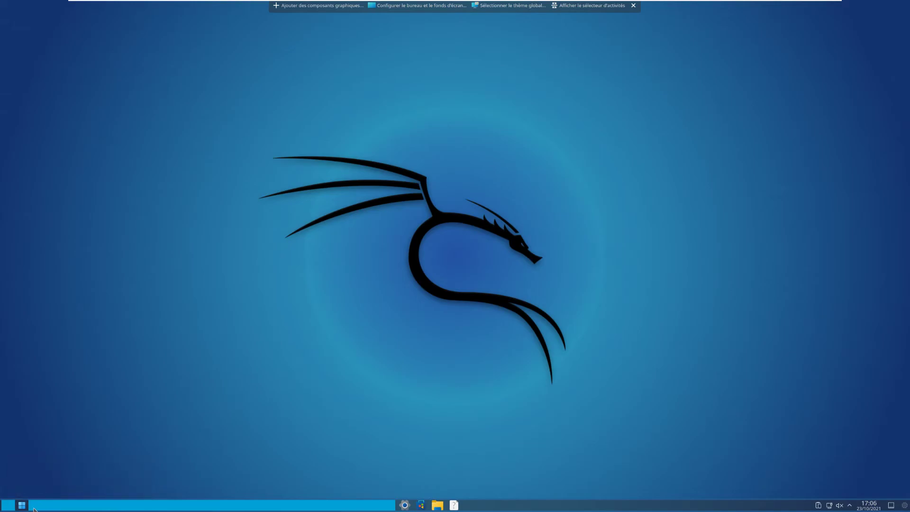
{"action": "right_click", "coordinate": [11, 508]}
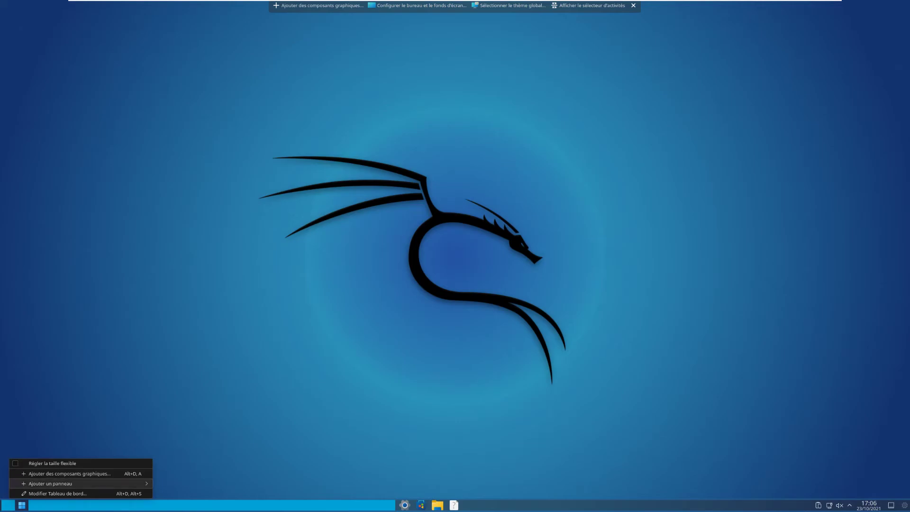
{"action": "left_click", "coordinate": [222, 462]}
{"action": "right_click", "coordinate": [478, 505]}
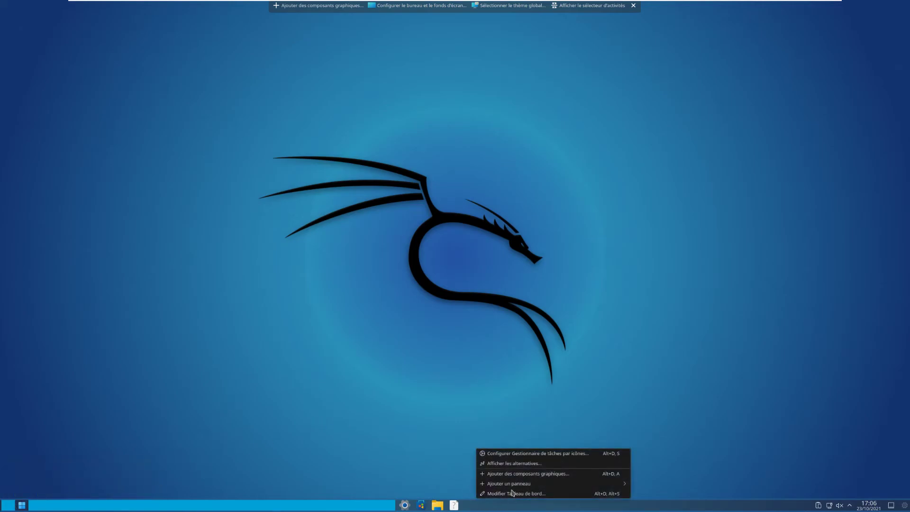
{"action": "left_click", "coordinate": [141, 504]}
{"action": "left_click", "coordinate": [141, 504]}
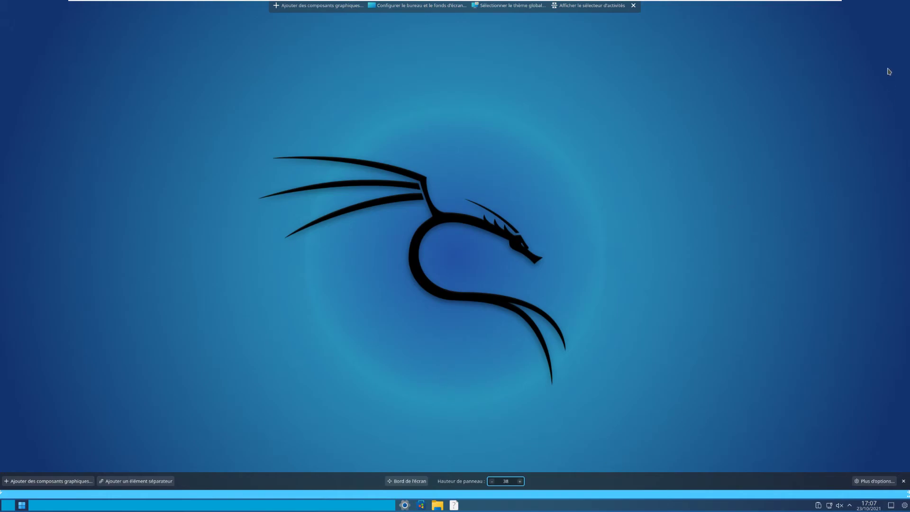
Delete the spacer on the panel's left, close panel settings, and quit edit mode.
{"action": "mouse_move", "coordinate": [212, 505]}
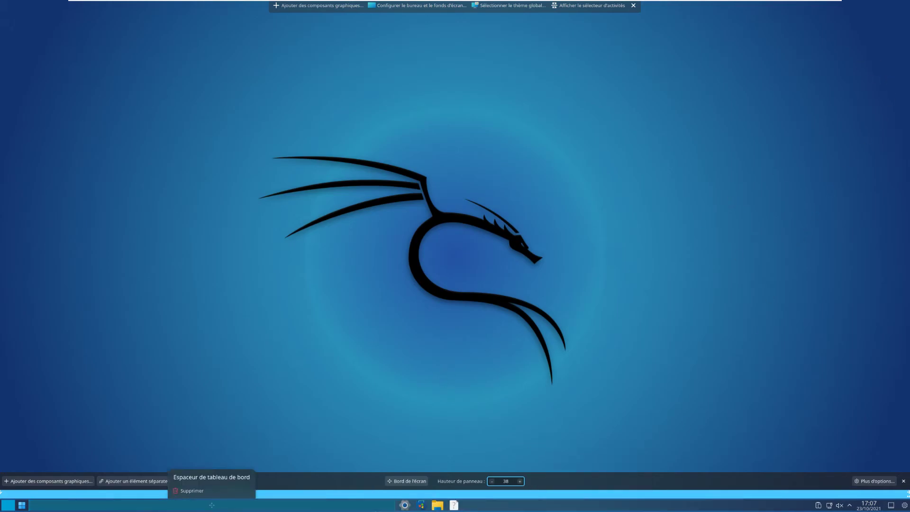
{"action": "mouse_move", "coordinate": [600, 504]}
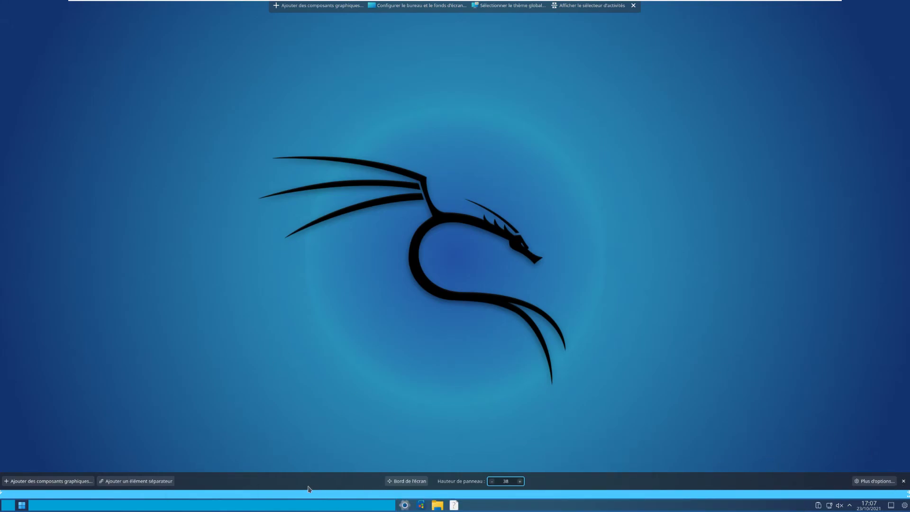
{"action": "mouse_move", "coordinate": [9, 507]}
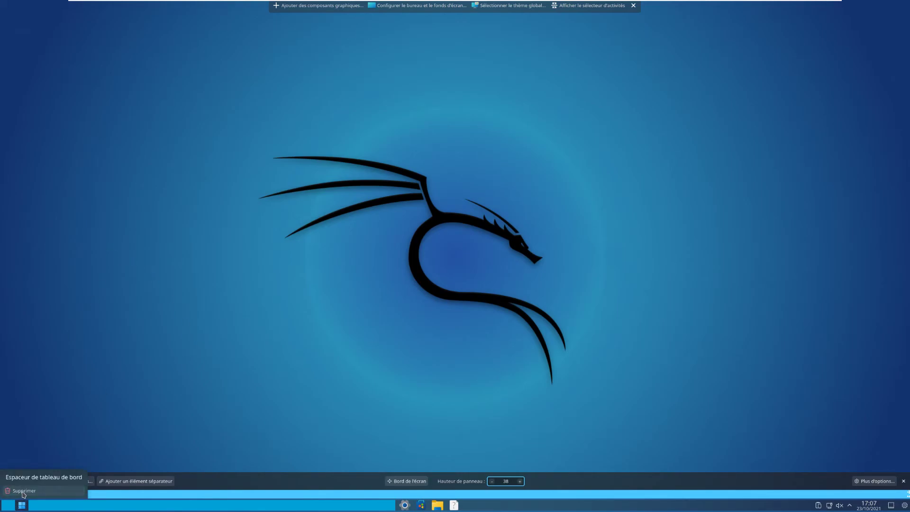
{"action": "left_click", "coordinate": [24, 491]}
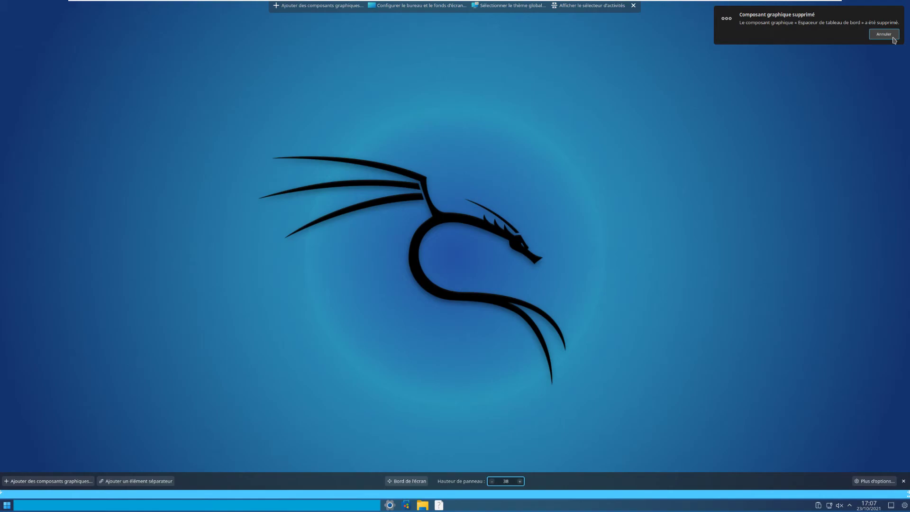
{"action": "left_click", "coordinate": [559, 200]}
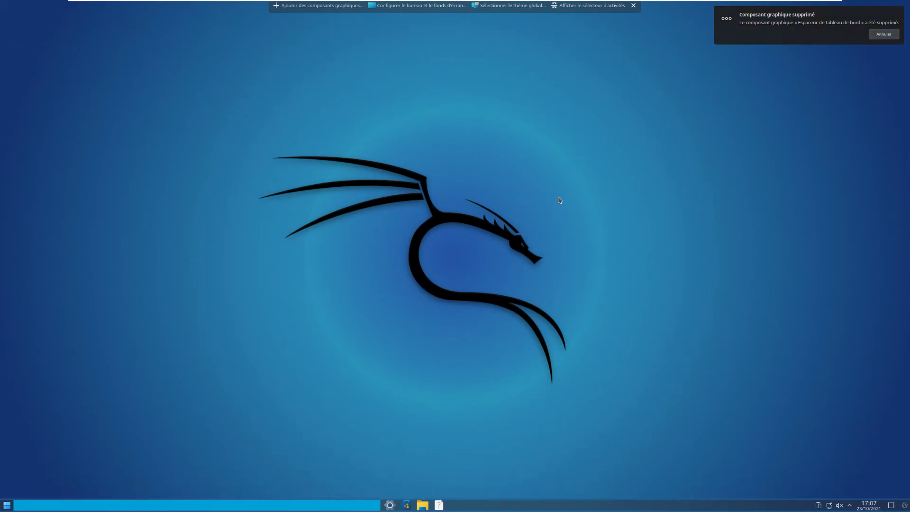
{"action": "right_click", "coordinate": [411, 158]}
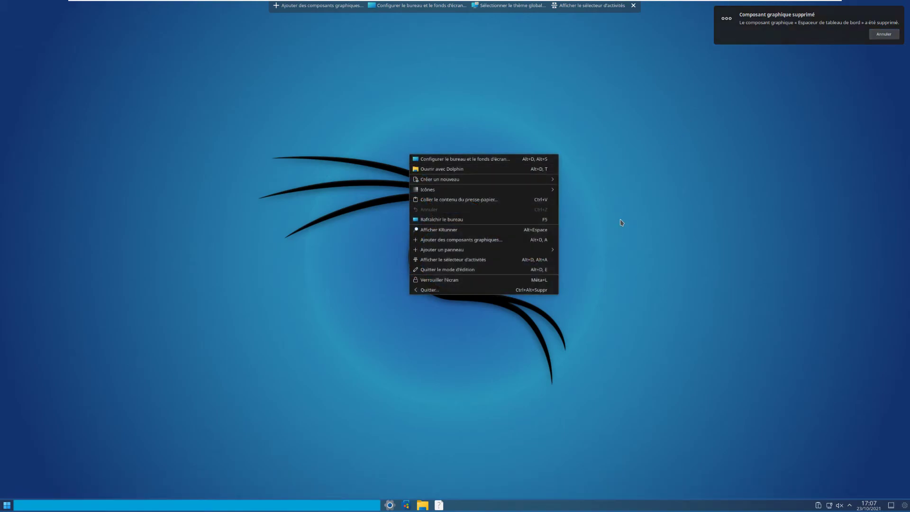
{"action": "left_click", "coordinate": [468, 273]}
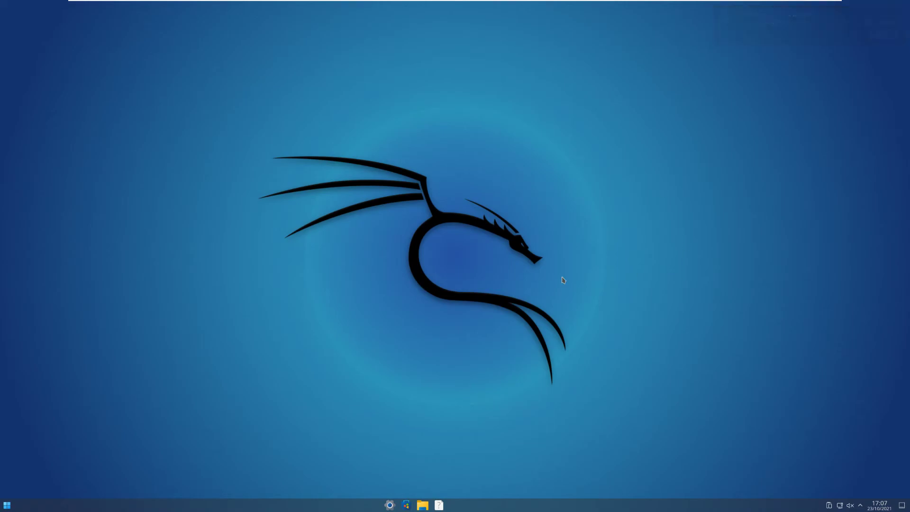
Search the launcher for Konsole and pin it to the bottom panel.
{"action": "left_click", "coordinate": [4, 510]}
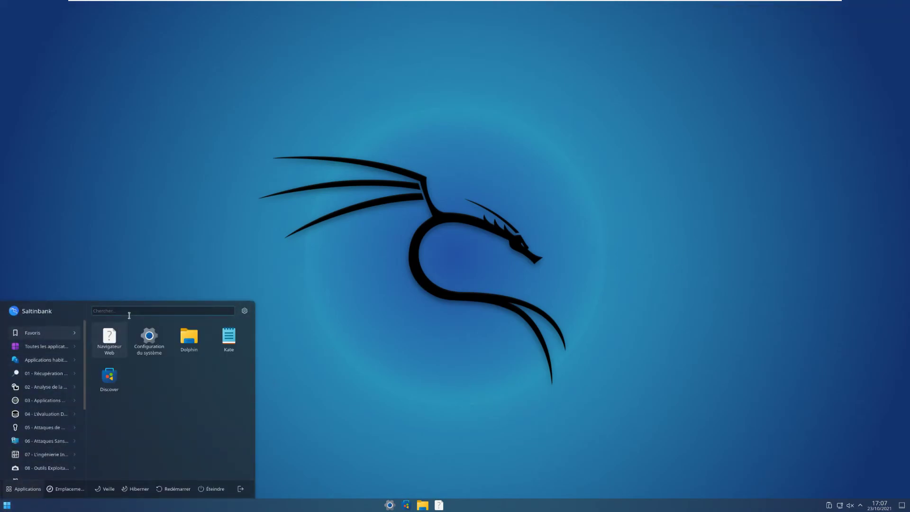
{"action": "type", "text": "konole"}
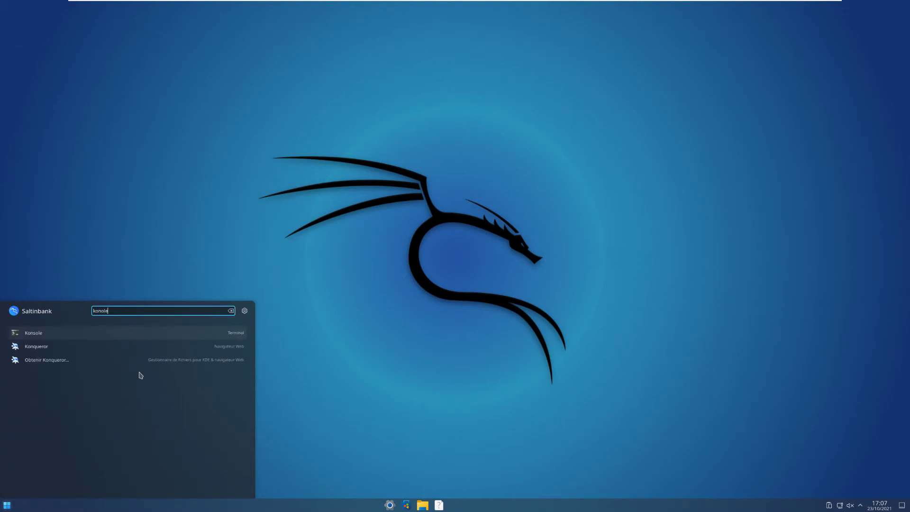
{"action": "right_click", "coordinate": [154, 337]}
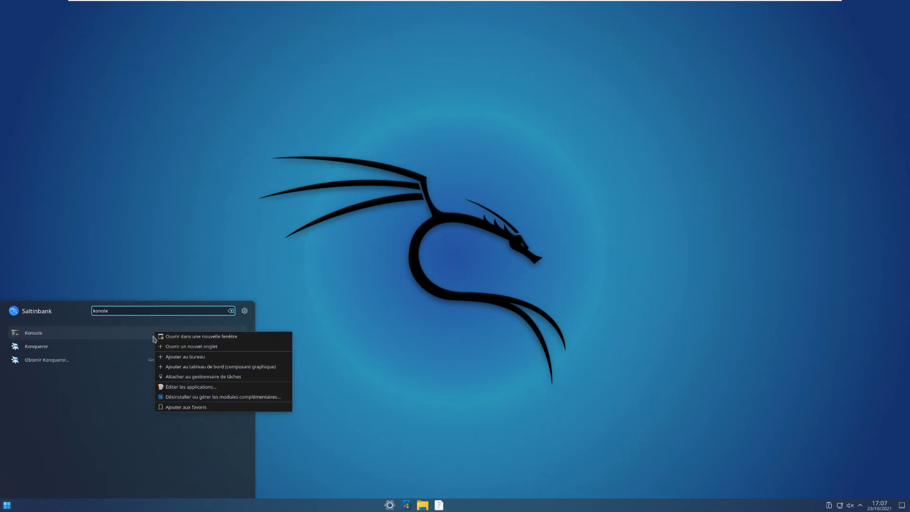
{"action": "left_click", "coordinate": [218, 368]}
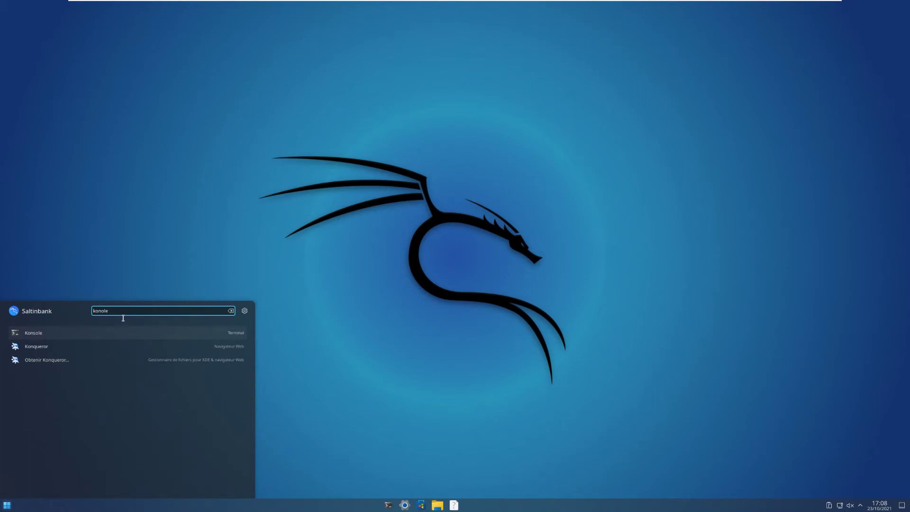
Search the launcher for Corbeille and add the trash to the desktop.
{"action": "key", "text": "BackSpace"}
{"action": "key", "text": "BackSpace"}
{"action": "key", "text": "BackSpace"}
{"action": "key", "text": "BackSpace"}
{"action": "key", "text": "BackSpace"}
{"action": "key", "text": "BackSpace"}
{"action": "type", "text": "c"}
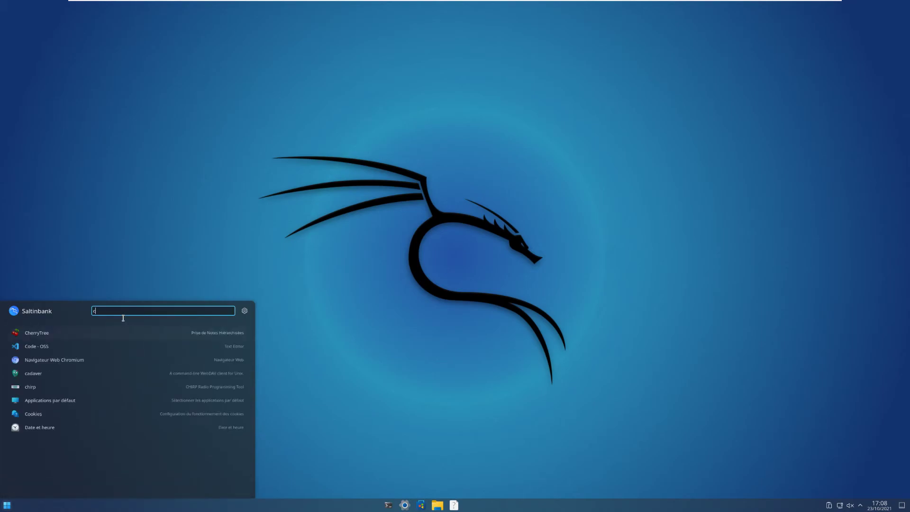
{"action": "type", "text": "orbeil"}
{"action": "right_click", "coordinate": [66, 334]}
{"action": "left_click", "coordinate": [108, 322]}
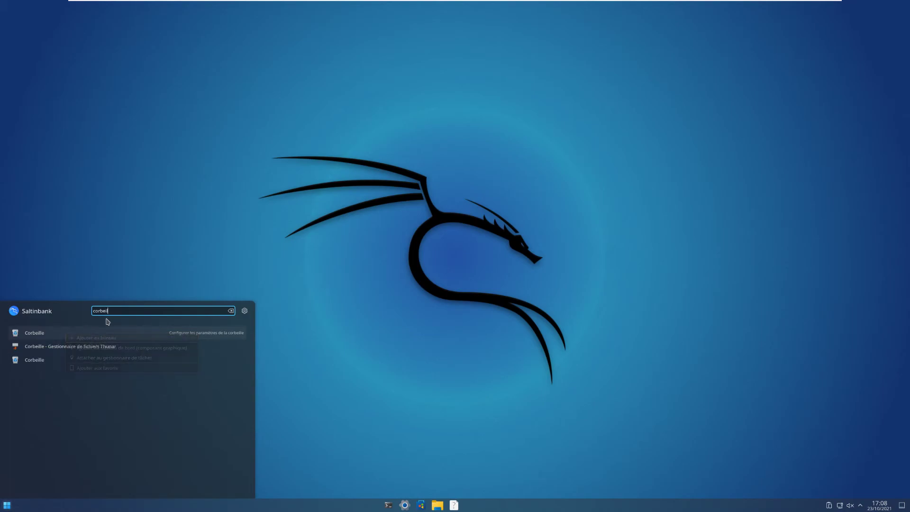
{"action": "left_click", "coordinate": [80, 167]}
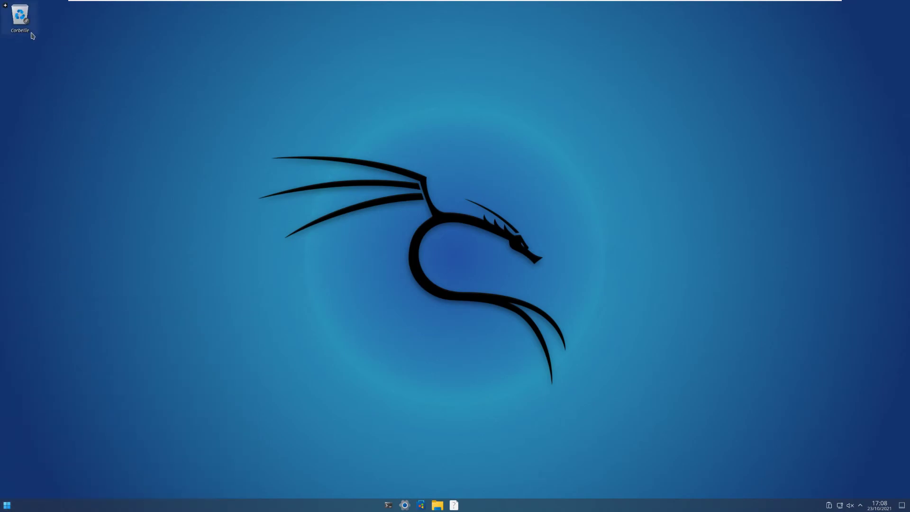
Shrink the desktop icons to a small size from the desktop context menu.
{"action": "right_click", "coordinate": [47, 30]}
{"action": "mouse_move", "coordinate": [126, 60]}
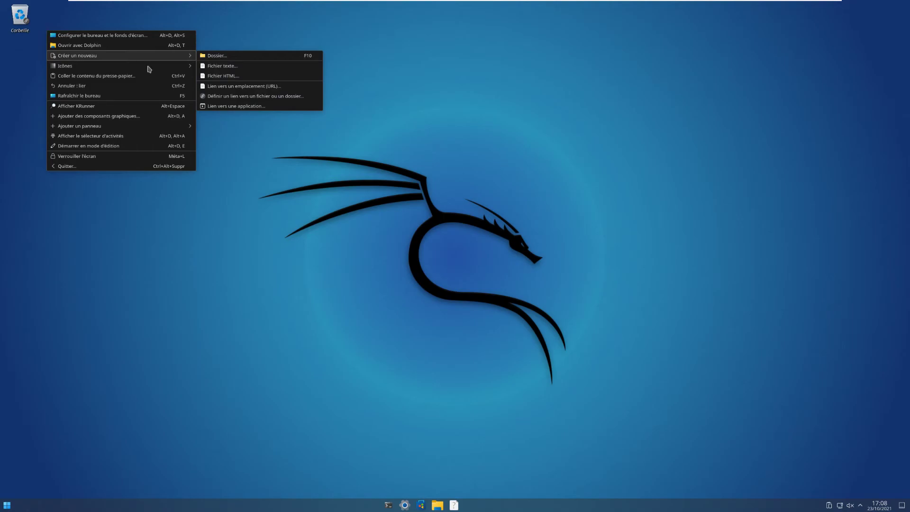
{"action": "mouse_move", "coordinate": [81, 69]}
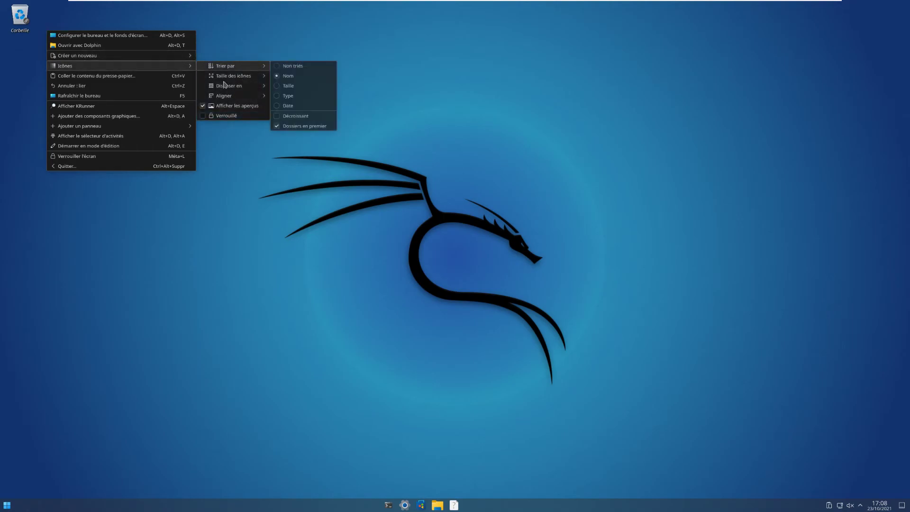
{"action": "mouse_move", "coordinate": [238, 80]}
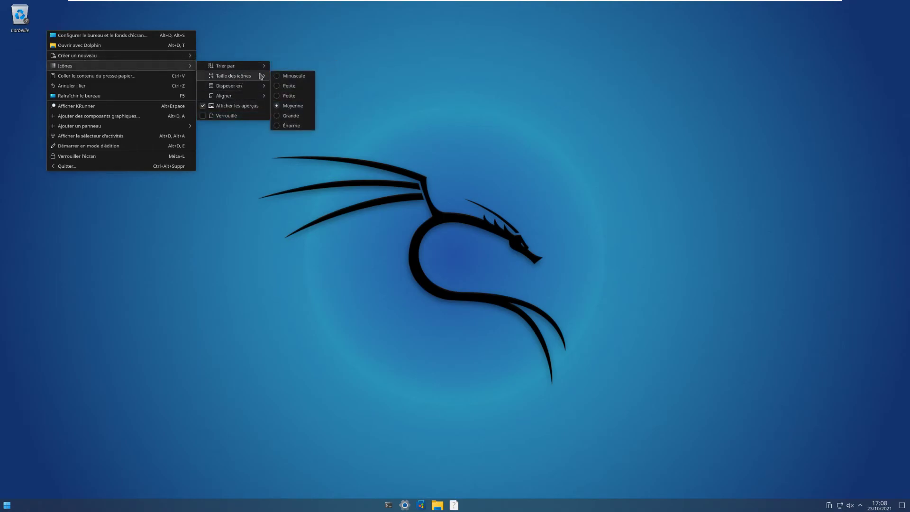
{"action": "left_click", "coordinate": [290, 95]}
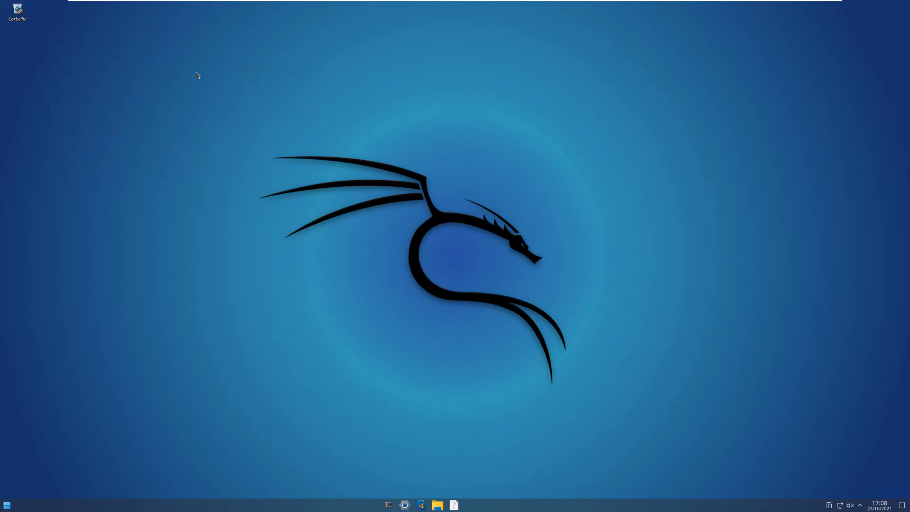
{"action": "right_click", "coordinate": [110, 43]}
{"action": "mouse_move", "coordinate": [197, 88]}
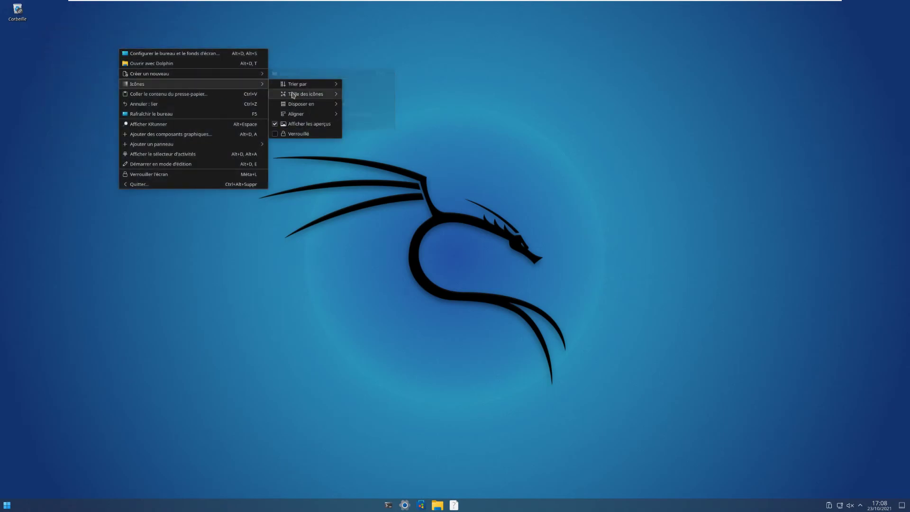
{"action": "mouse_move", "coordinate": [306, 94]}
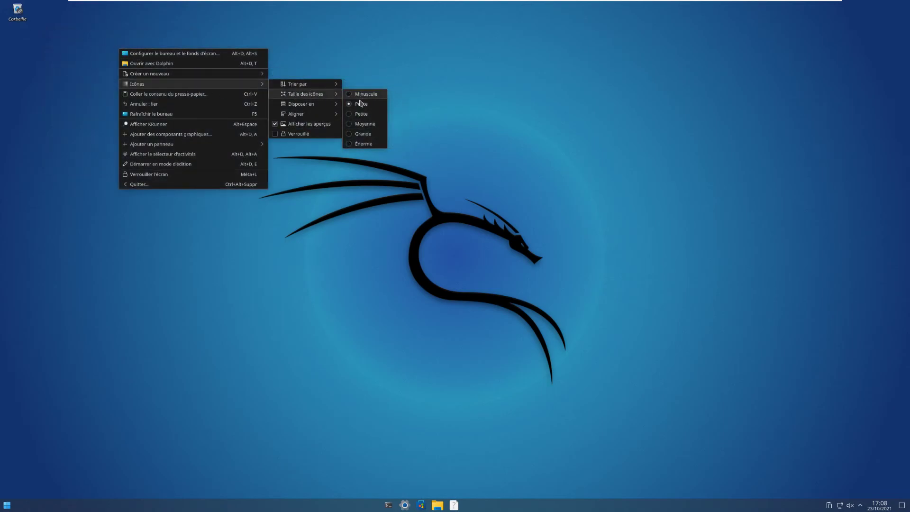
{"action": "left_click", "coordinate": [360, 115]}
Briefly open and close the desktop and wallpaper settings, then change another desktop menu option.
{"action": "right_click", "coordinate": [134, 52]}
{"action": "left_click", "coordinate": [214, 67]}
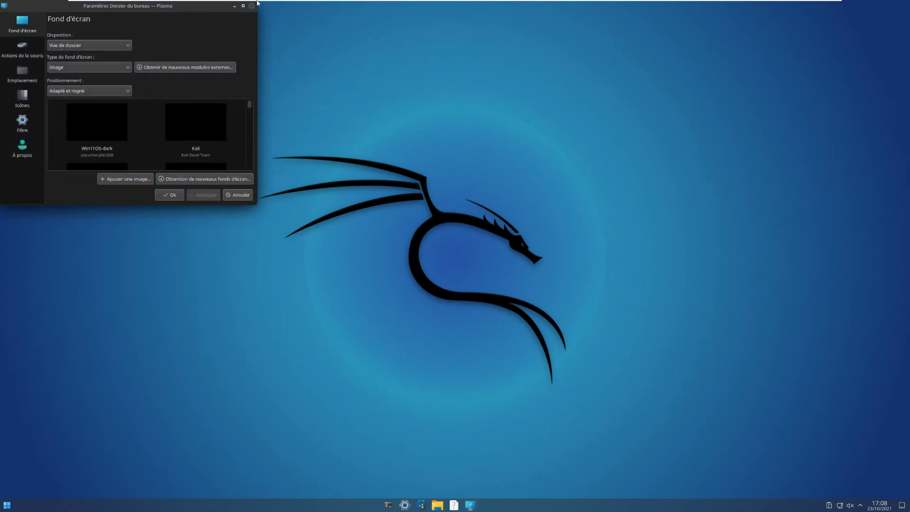
{"action": "left_click", "coordinate": [252, 6]}
{"action": "right_click", "coordinate": [124, 70]}
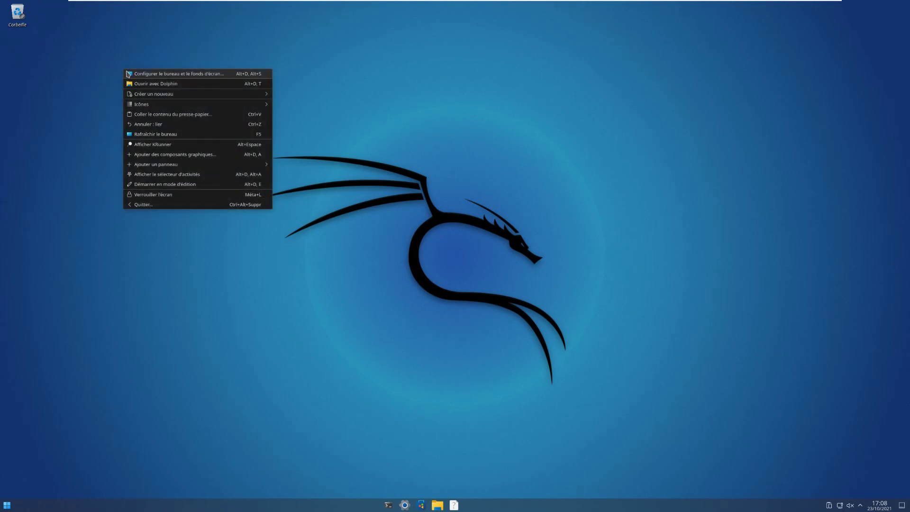
{"action": "mouse_move", "coordinate": [171, 104]}
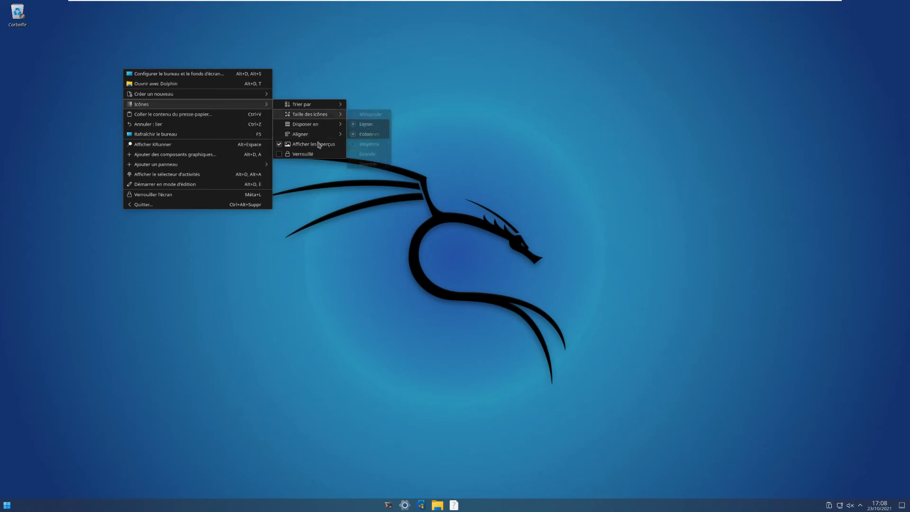
{"action": "left_click", "coordinate": [311, 154]}
{"action": "right_click", "coordinate": [209, 80]}
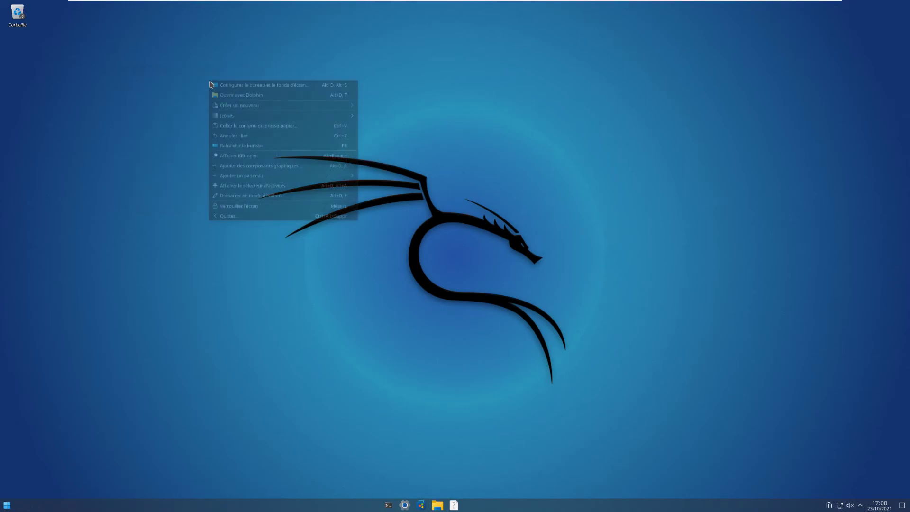
{"action": "left_click", "coordinate": [137, 44]}
Toggle locking of desktop icon positions and bring the desktop context menu back up.
{"action": "right_click", "coordinate": [189, 34]}
{"action": "mouse_move", "coordinate": [260, 70]}
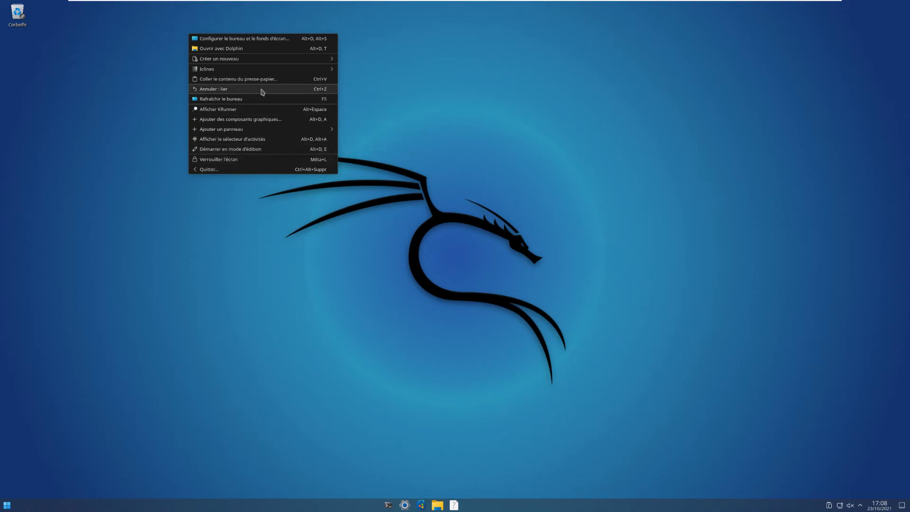
{"action": "mouse_move", "coordinate": [230, 68]}
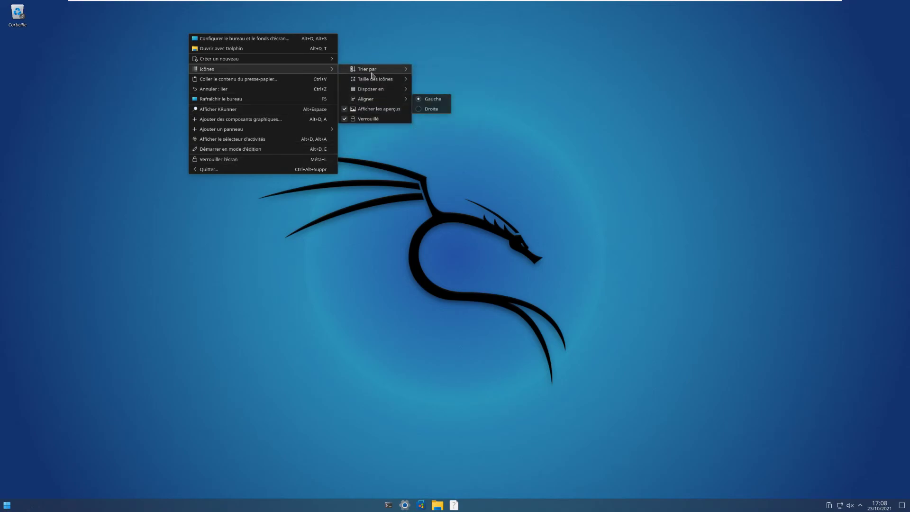
{"action": "left_click", "coordinate": [347, 122]}
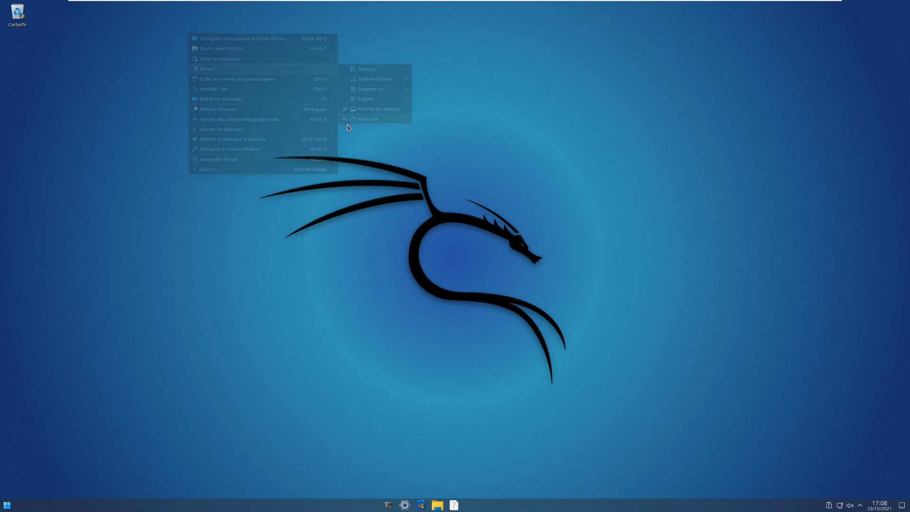
{"action": "right_click", "coordinate": [82, 42]}
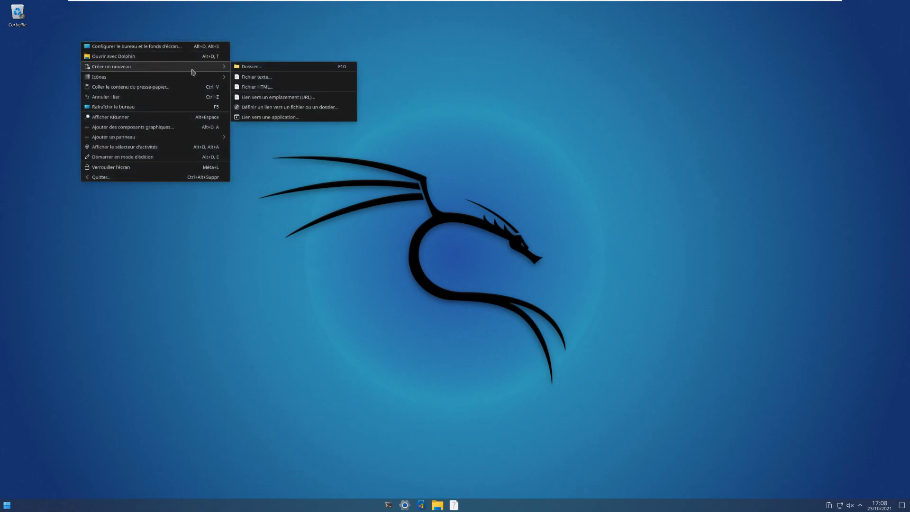
{"action": "mouse_move", "coordinate": [168, 77]}
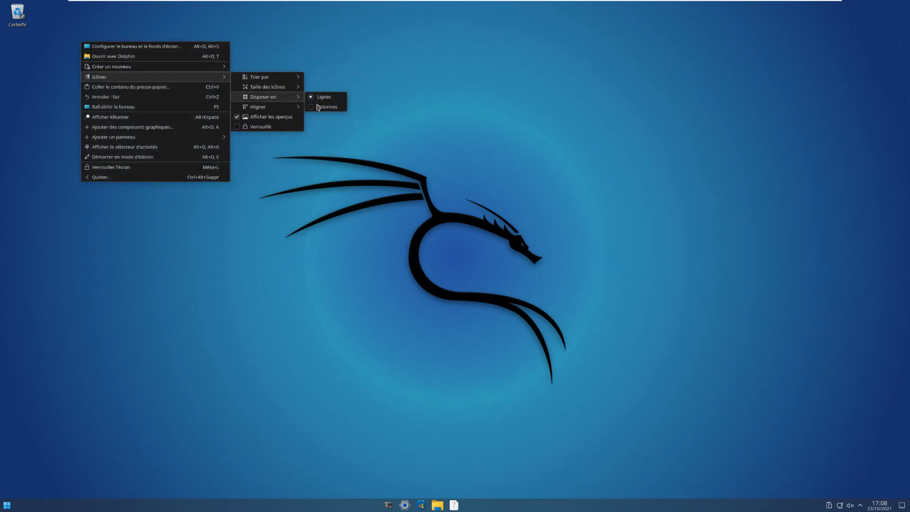
{"action": "left_click", "coordinate": [240, 127]}
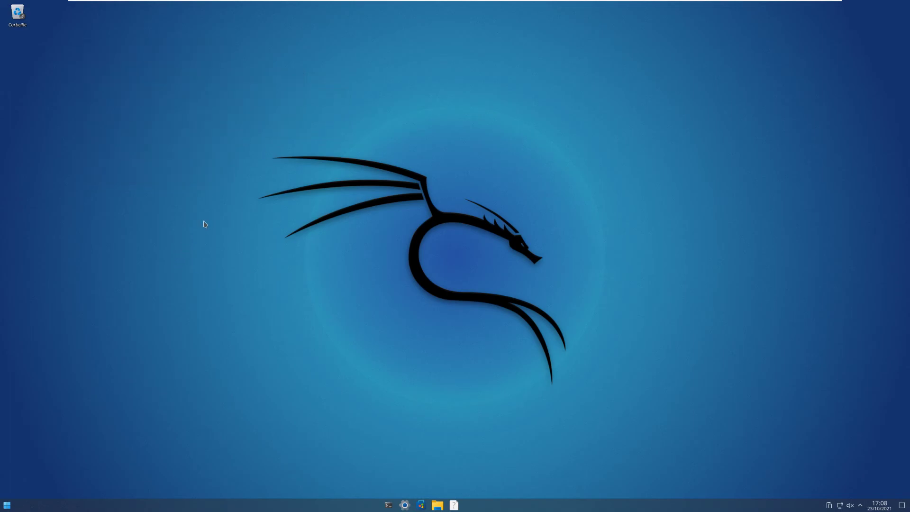
{"action": "right_click", "coordinate": [200, 120]}
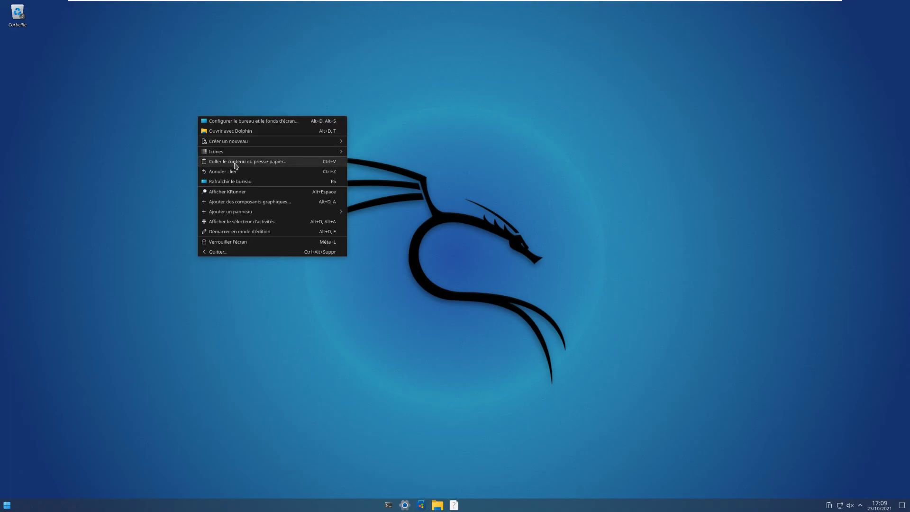
Open the desktop wallpaper settings and browse the downloadable wallpaper plugins.
{"action": "left_click", "coordinate": [271, 124]}
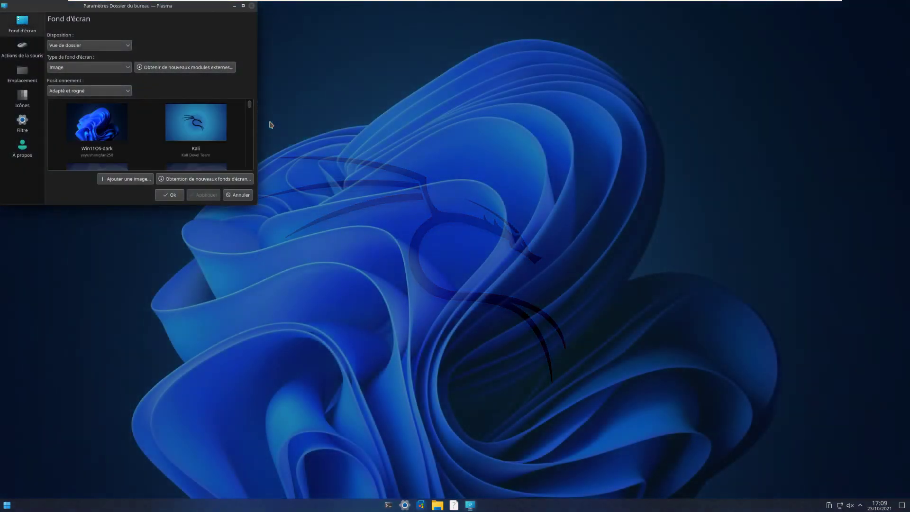
{"action": "left_click_drag", "start_coordinate": [163, 9], "coordinate": [407, 105]}
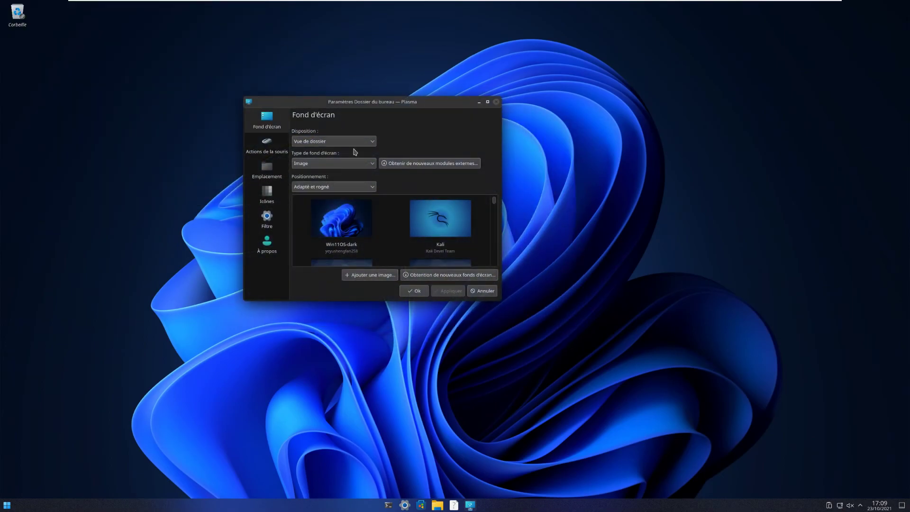
{"action": "left_click", "coordinate": [457, 166]}
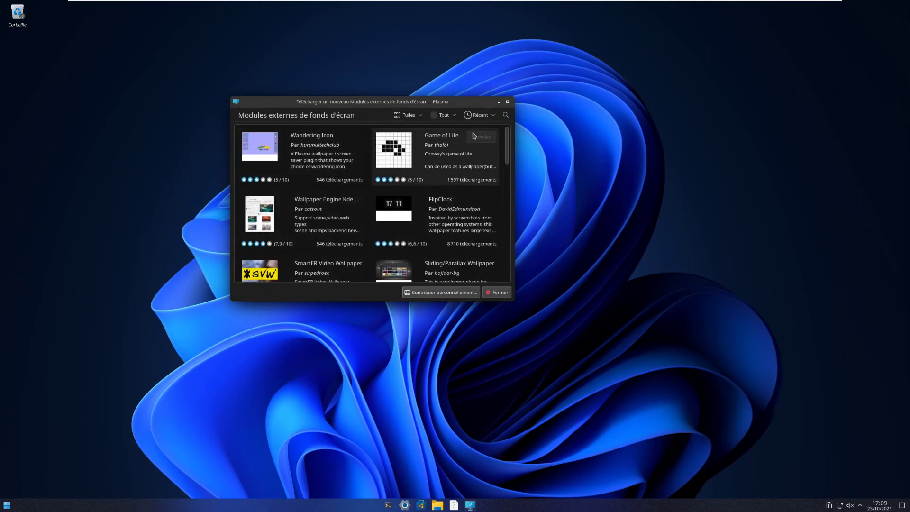
{"action": "scroll", "coordinate": [337, 199], "scroll_direction": "down", "scroll_amount": 5}
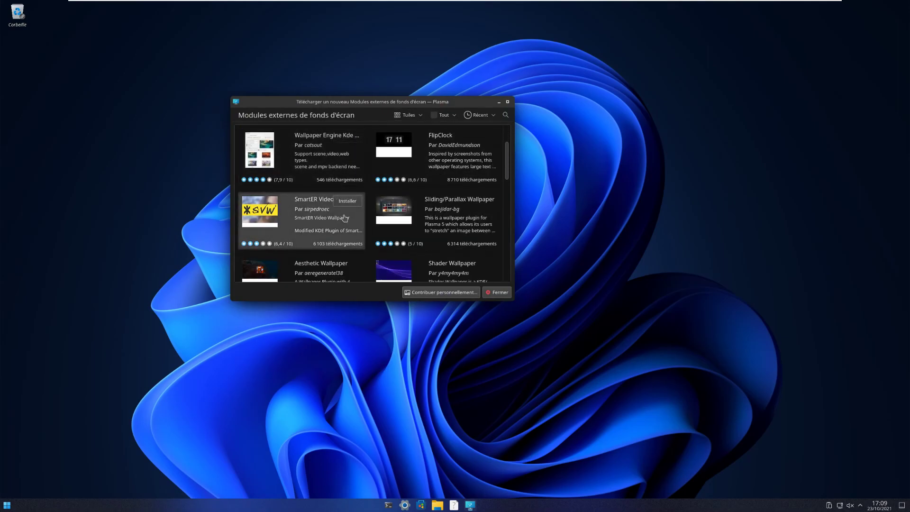
{"action": "scroll", "coordinate": [353, 244], "scroll_direction": "down", "scroll_amount": 3}
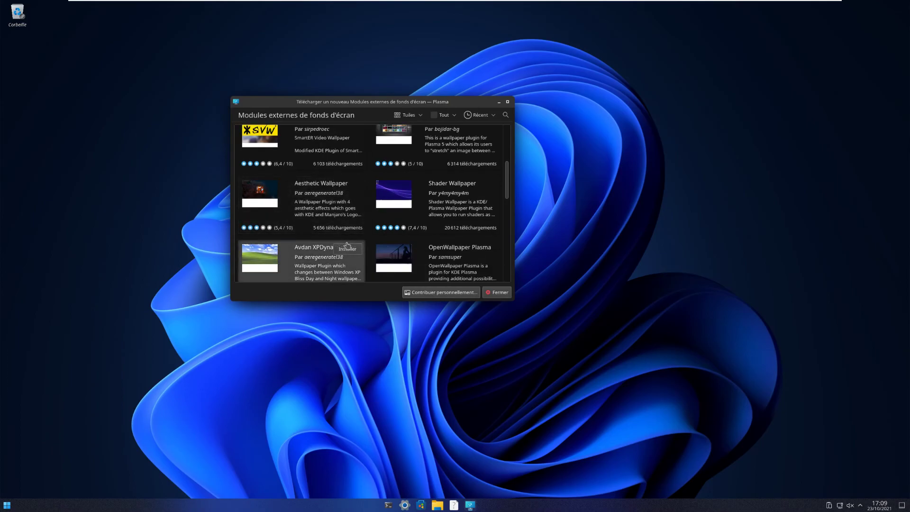
{"action": "scroll", "coordinate": [361, 243], "scroll_direction": "down", "scroll_amount": 2}
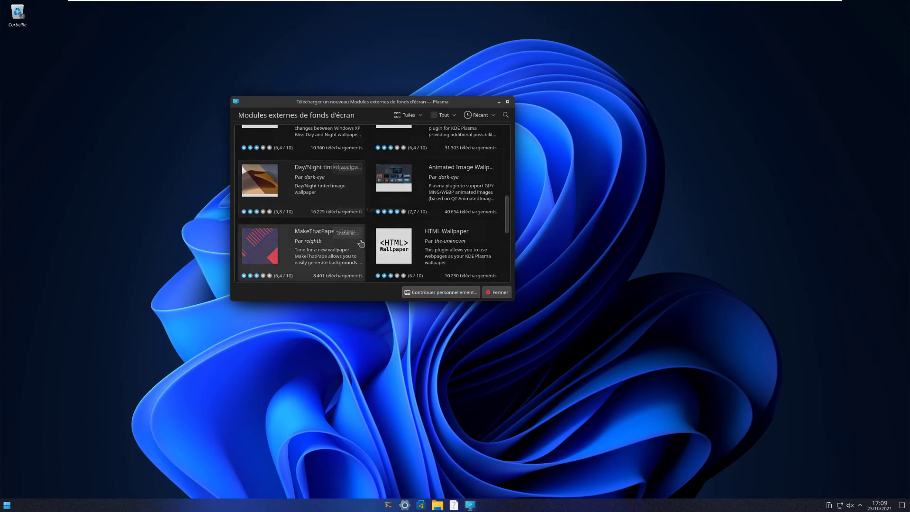
{"action": "scroll", "coordinate": [344, 240], "scroll_direction": "down", "scroll_amount": 2}
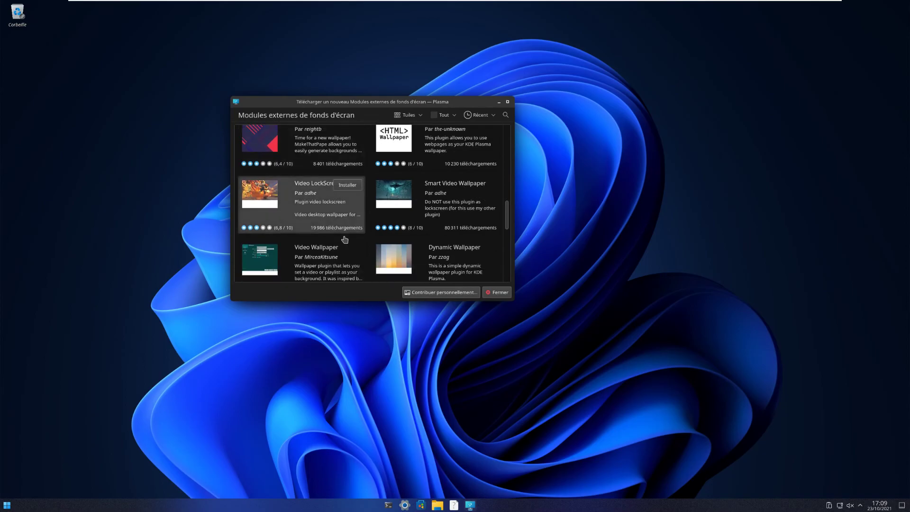
Try installing the Smart Video Wallpaper plugin and dismiss the resulting server error.
{"action": "left_click", "coordinate": [439, 176]}
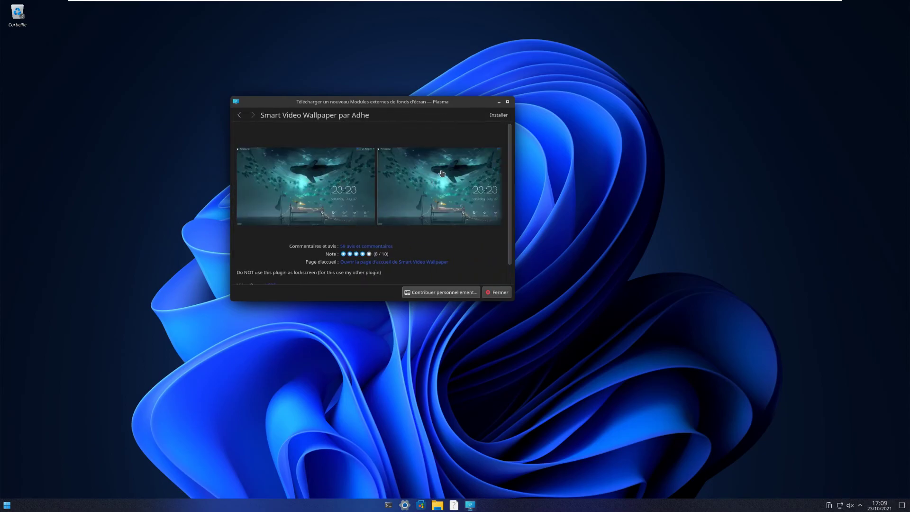
{"action": "left_click", "coordinate": [399, 189]}
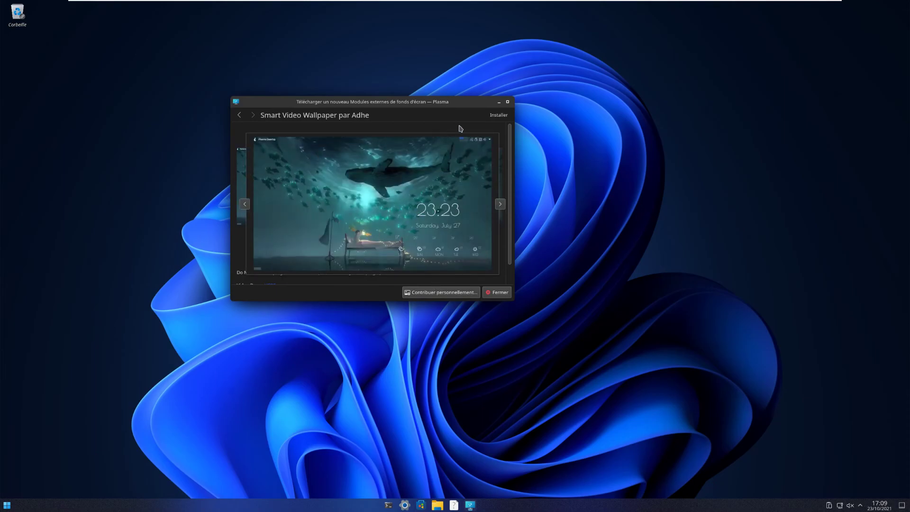
{"action": "left_click", "coordinate": [506, 118]}
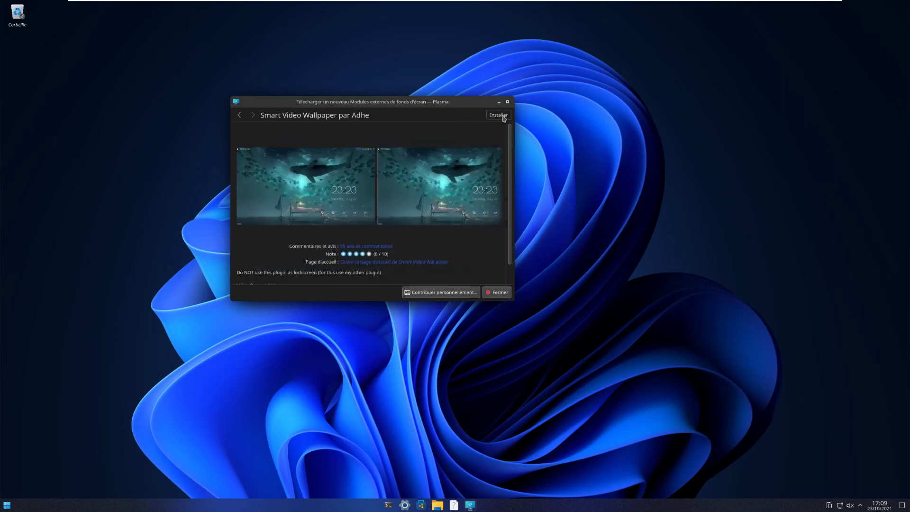
{"action": "left_click", "coordinate": [503, 117]}
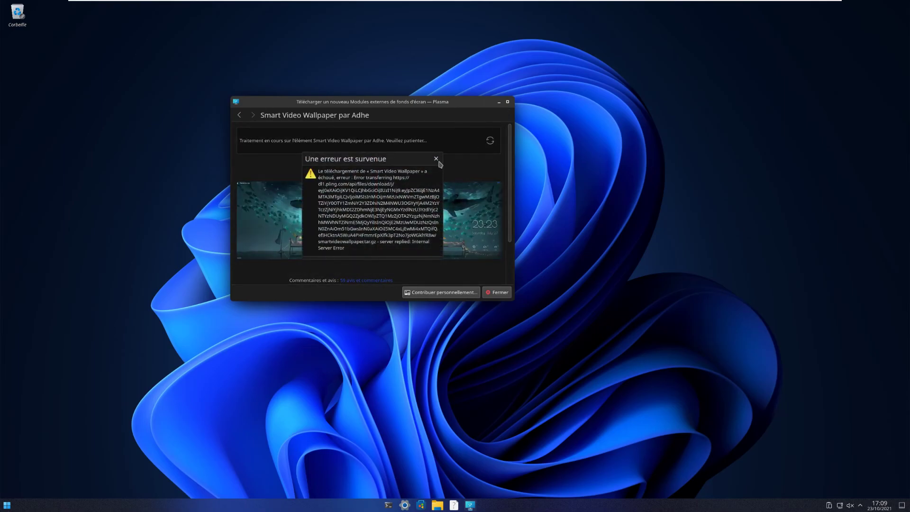
{"action": "left_click", "coordinate": [436, 159]}
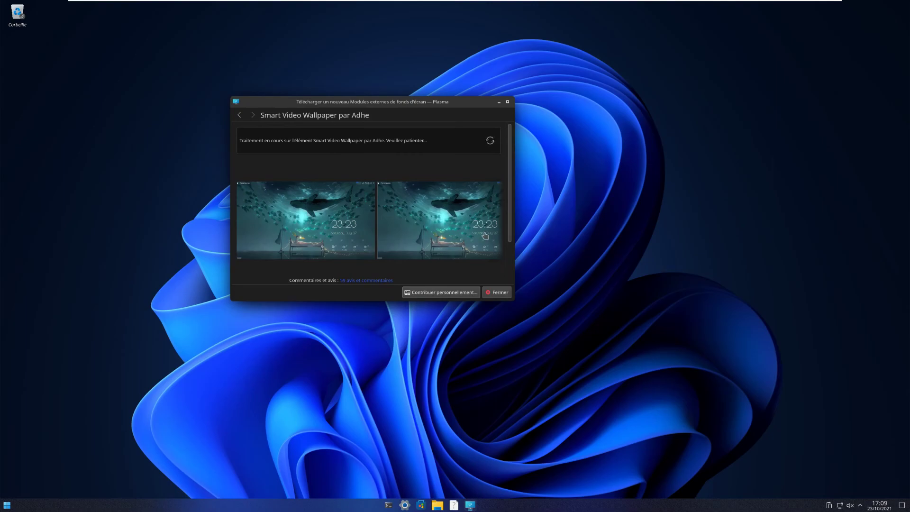
Keep the wallpaper type as Image and set positioning to 'Adapté, conserver les proportions'.
{"action": "left_click", "coordinate": [500, 297]}
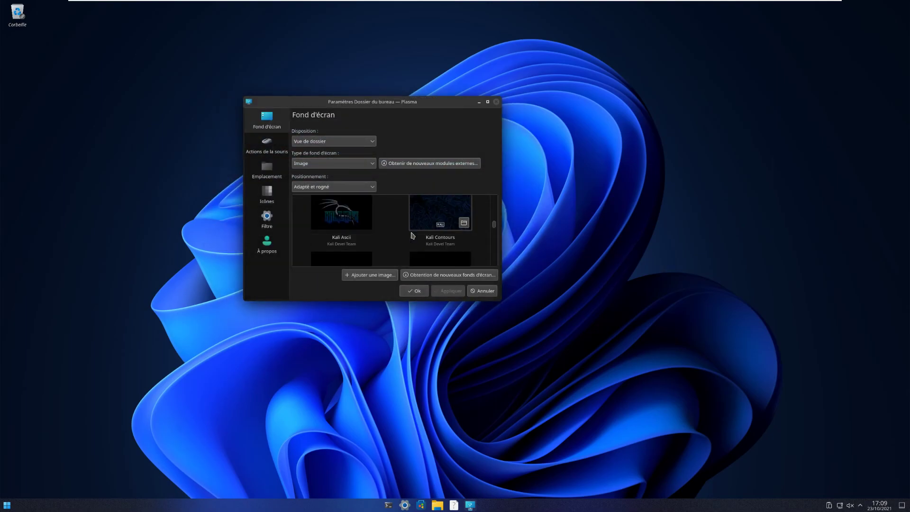
{"action": "left_click", "coordinate": [339, 164]}
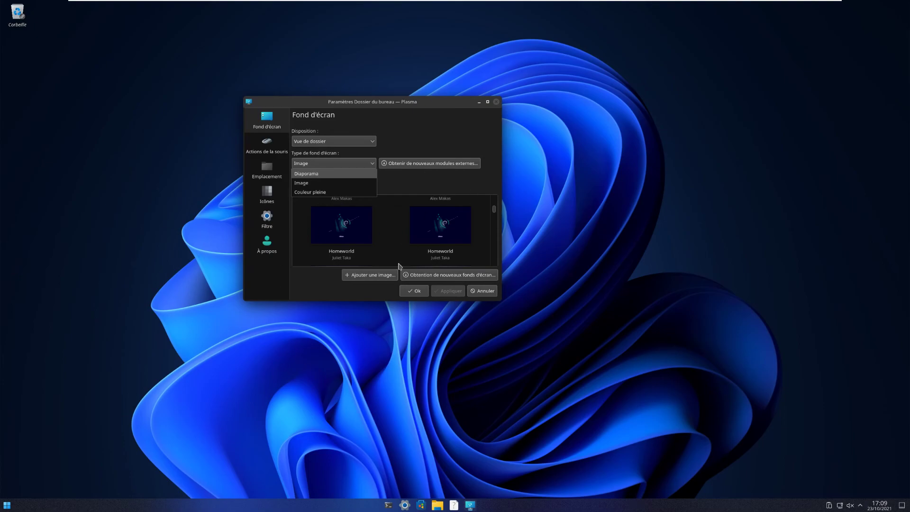
{"action": "left_click", "coordinate": [315, 183]}
{"action": "scroll", "coordinate": [393, 233], "scroll_direction": "down", "scroll_amount": 10}
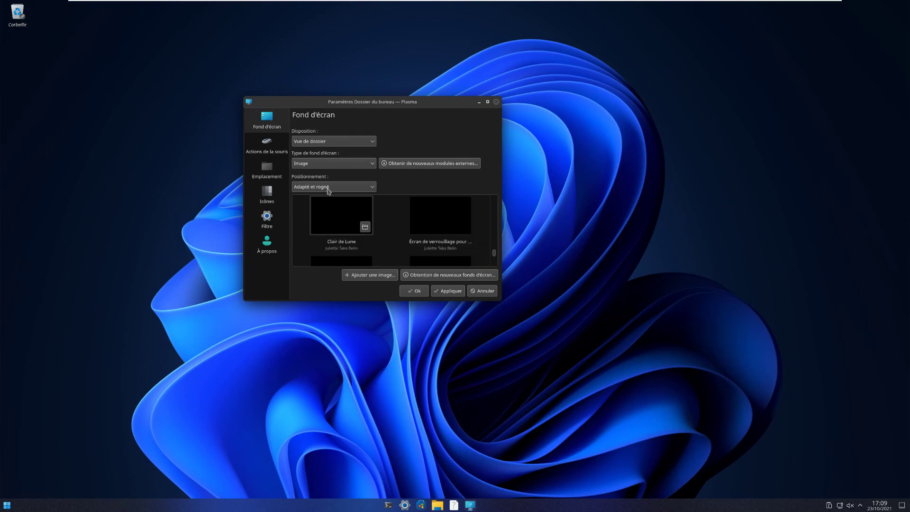
{"action": "scroll", "coordinate": [328, 188], "scroll_direction": "down", "scroll_amount": 2}
{"action": "left_click", "coordinate": [328, 188]}
{"action": "left_click", "coordinate": [431, 200]}
Open the 'Obtention de nouveaux fonds d'écran...' catalogue of downloadable wallpapers.
{"action": "scroll", "coordinate": [428, 239], "scroll_direction": "down", "scroll_amount": 5}
{"action": "scroll", "coordinate": [426, 251], "scroll_direction": "down", "scroll_amount": 3}
{"action": "left_click", "coordinate": [450, 275]}
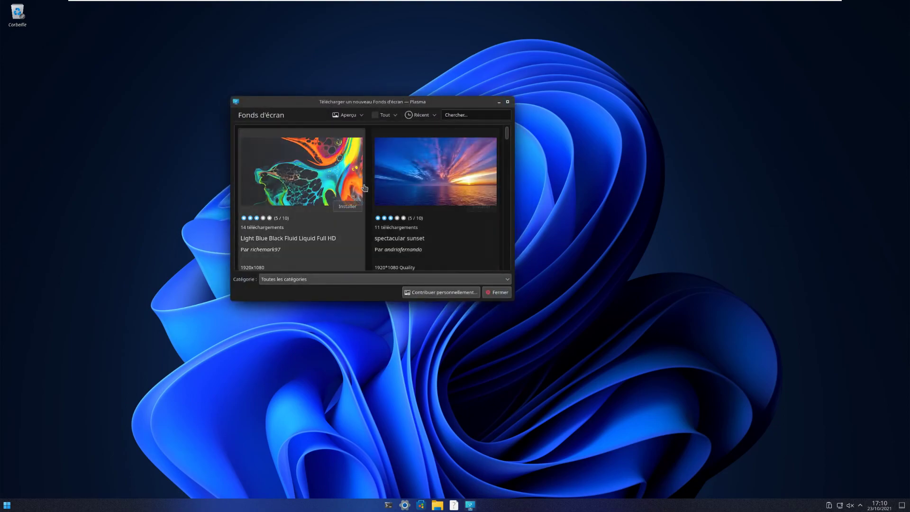
Try installing 'Pink and Blue Abstract Painting Full HD' and dismiss the Internal Server Error.
{"action": "scroll", "coordinate": [433, 198], "scroll_direction": "down", "scroll_amount": 2}
{"action": "scroll", "coordinate": [430, 200], "scroll_direction": "up", "scroll_amount": 2}
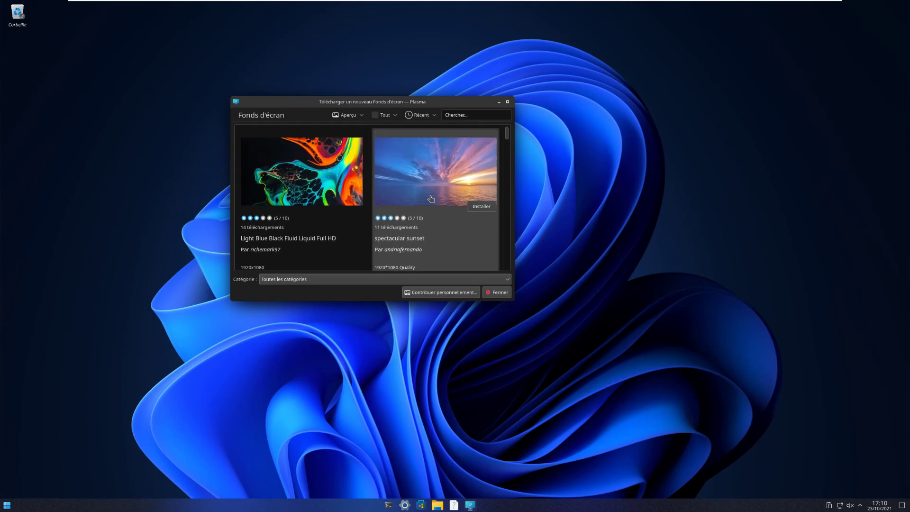
{"action": "scroll", "coordinate": [431, 199], "scroll_direction": "down", "scroll_amount": 6}
{"action": "scroll", "coordinate": [431, 199], "scroll_direction": "down", "scroll_amount": 10}
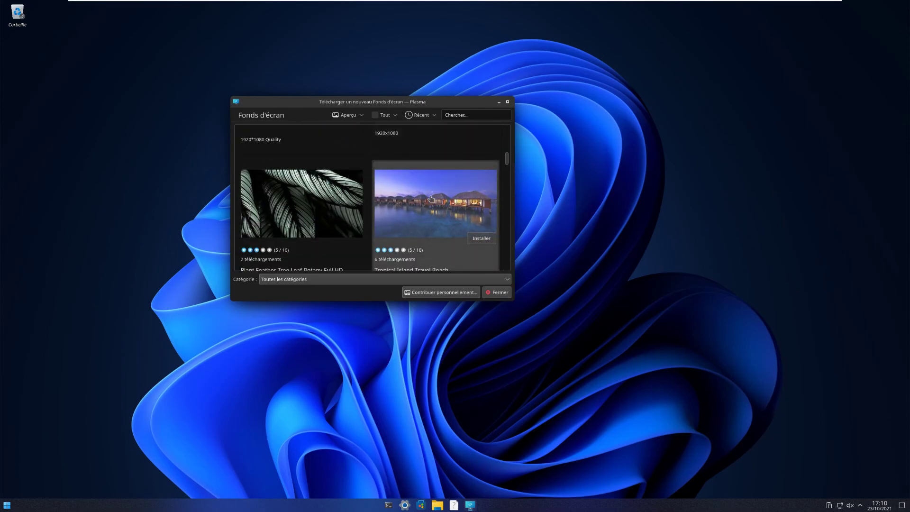
{"action": "scroll", "coordinate": [427, 199], "scroll_direction": "up", "scroll_amount": 8}
{"action": "scroll", "coordinate": [427, 199], "scroll_direction": "down", "scroll_amount": 3}
{"action": "scroll", "coordinate": [428, 199], "scroll_direction": "up", "scroll_amount": 1}
{"action": "scroll", "coordinate": [303, 232], "scroll_direction": "down", "scroll_amount": 5}
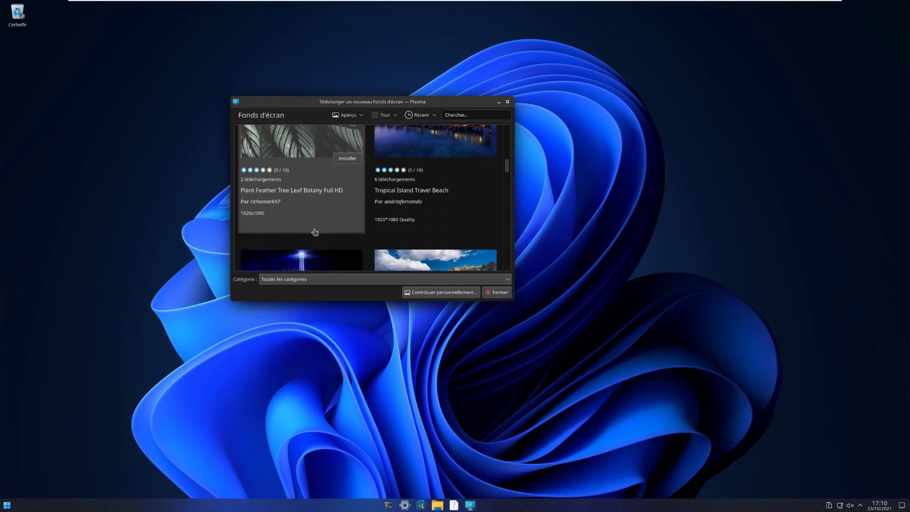
{"action": "scroll", "coordinate": [313, 232], "scroll_direction": "down", "scroll_amount": 10}
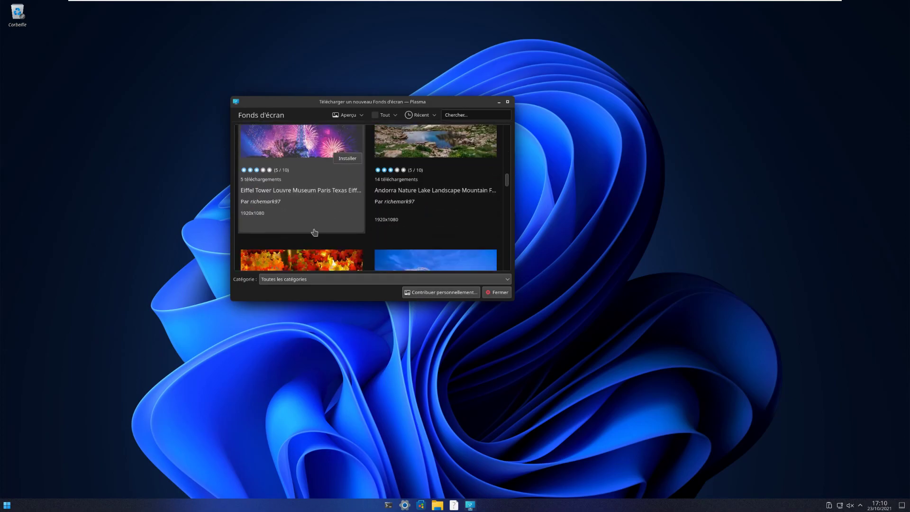
{"action": "scroll", "coordinate": [312, 232], "scroll_direction": "up", "scroll_amount": 1}
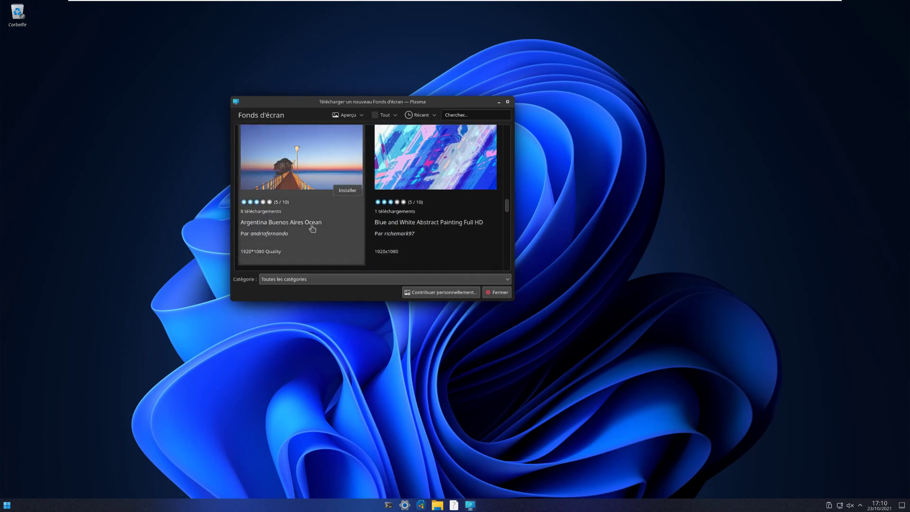
{"action": "scroll", "coordinate": [322, 227], "scroll_direction": "down", "scroll_amount": 4}
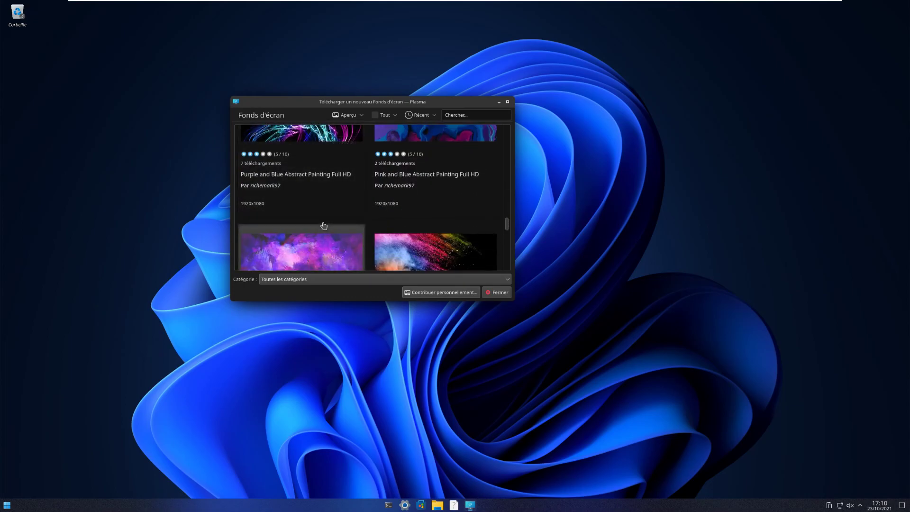
{"action": "scroll", "coordinate": [323, 225], "scroll_direction": "up", "scroll_amount": 1}
{"action": "left_click", "coordinate": [476, 172]}
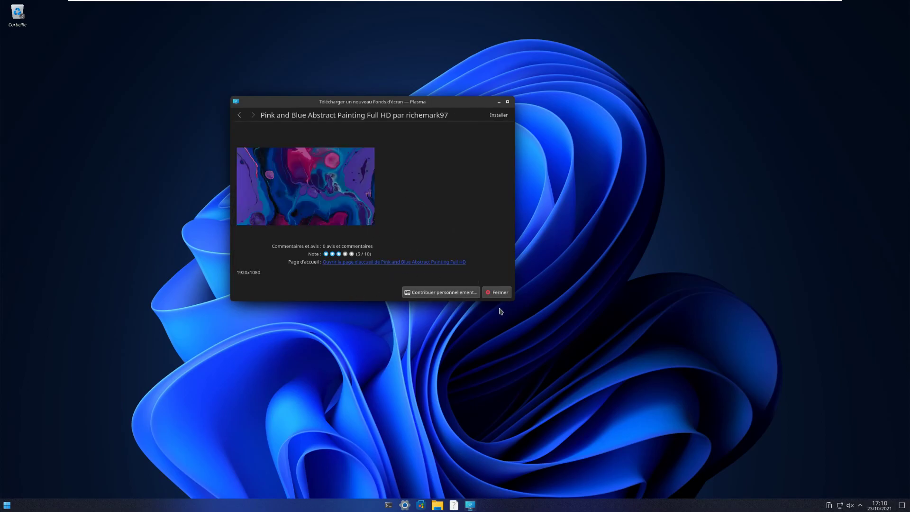
{"action": "left_click", "coordinate": [500, 116]}
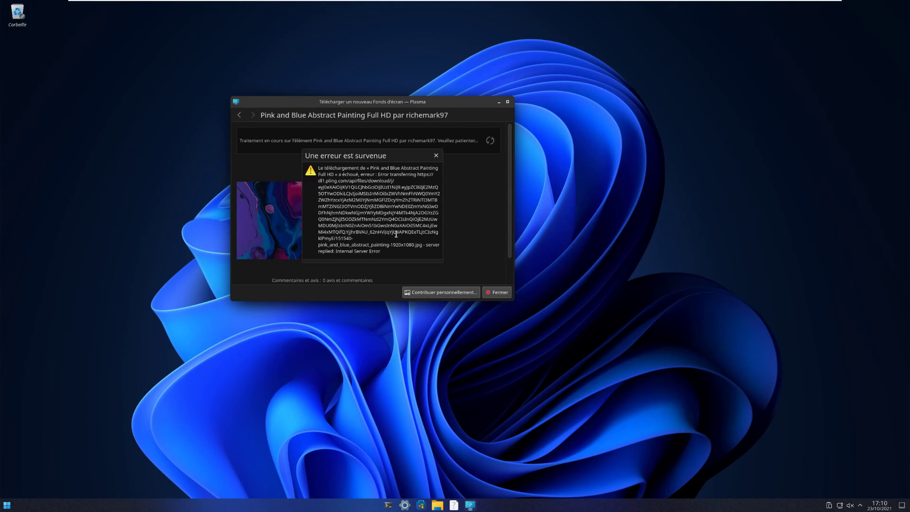
{"action": "left_click", "coordinate": [436, 155]}
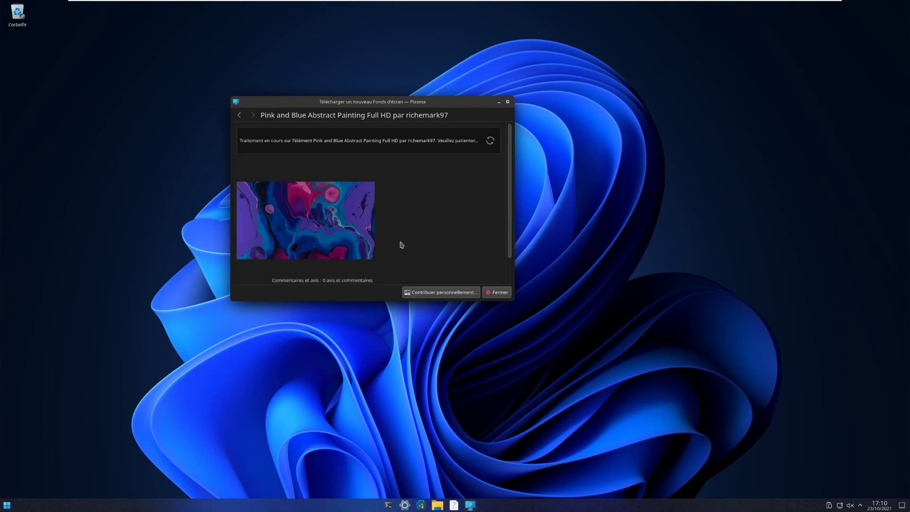
Preview the wallpaper enlarged, return to the list, and close the download window.
{"action": "left_click", "coordinate": [353, 235]}
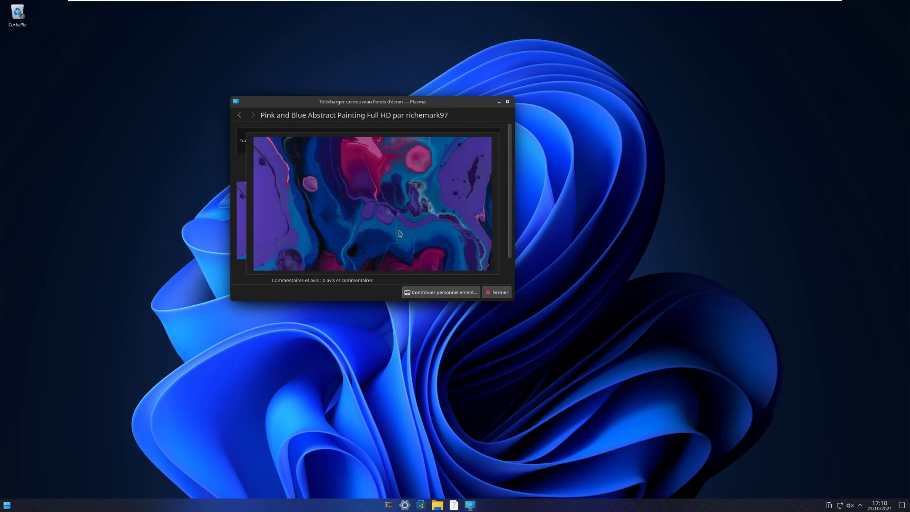
{"action": "left_click", "coordinate": [506, 294]}
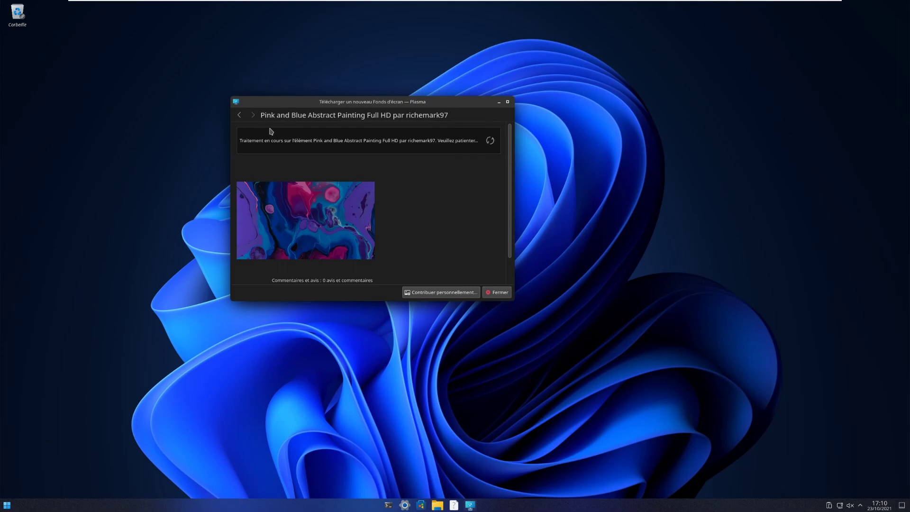
{"action": "left_click", "coordinate": [239, 115]}
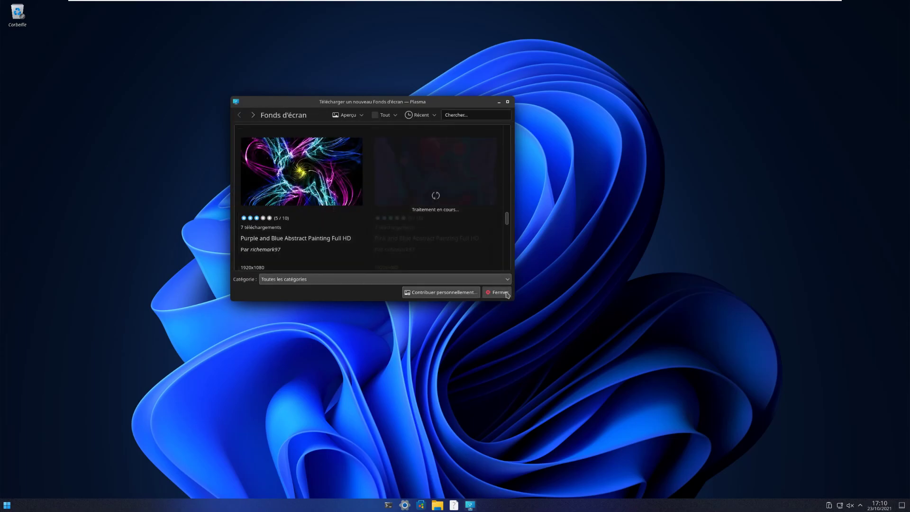
{"action": "left_click", "coordinate": [498, 290]}
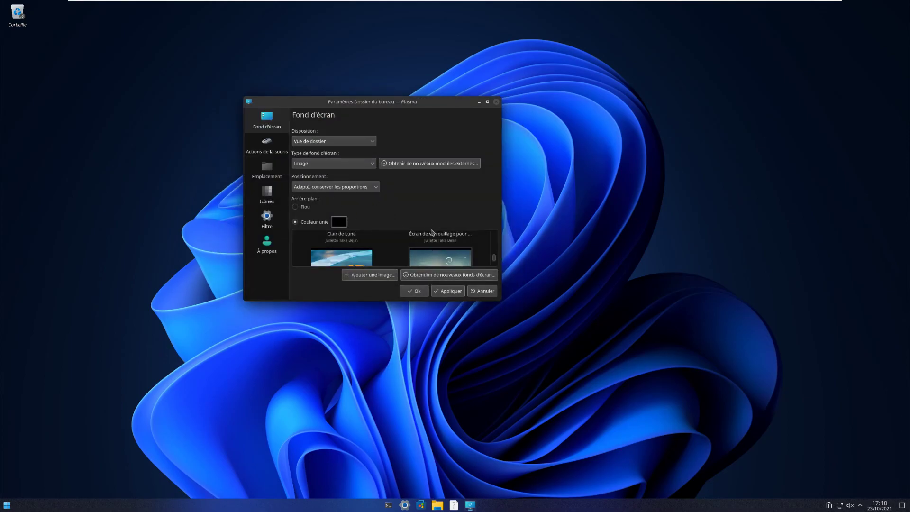
Enlarge the Dossier du bureau settings window, select Kali Glitchsea, apply it and confirm with Ok.
{"action": "double_click", "coordinate": [460, 102]}
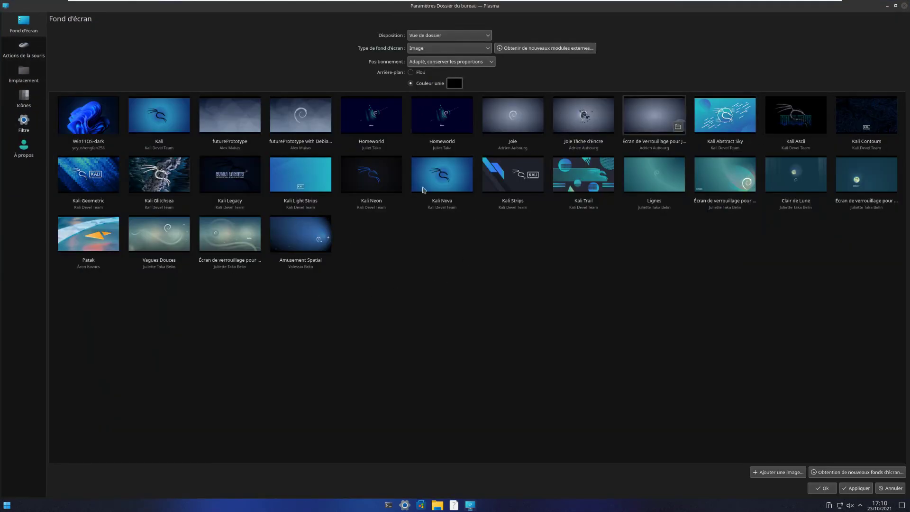
{"action": "mouse_move", "coordinate": [327, 3]}
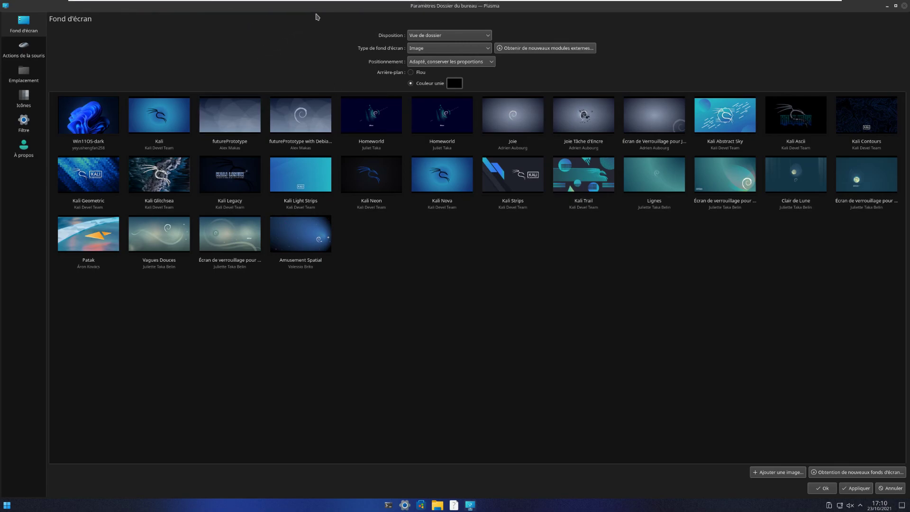
{"action": "double_click", "coordinate": [316, 7]}
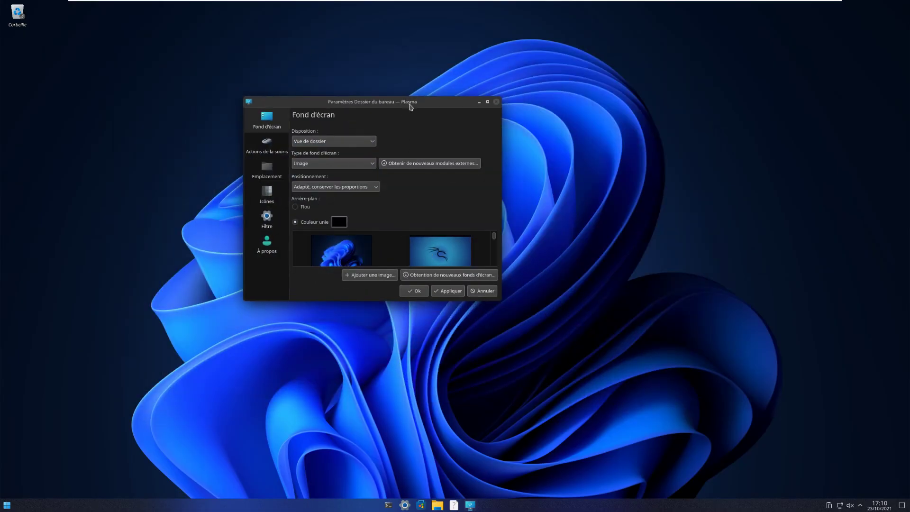
{"action": "left_click_drag", "start_coordinate": [505, 306], "coordinate": [759, 452]}
{"action": "scroll", "coordinate": [523, 346], "scroll_direction": "down", "scroll_amount": 1}
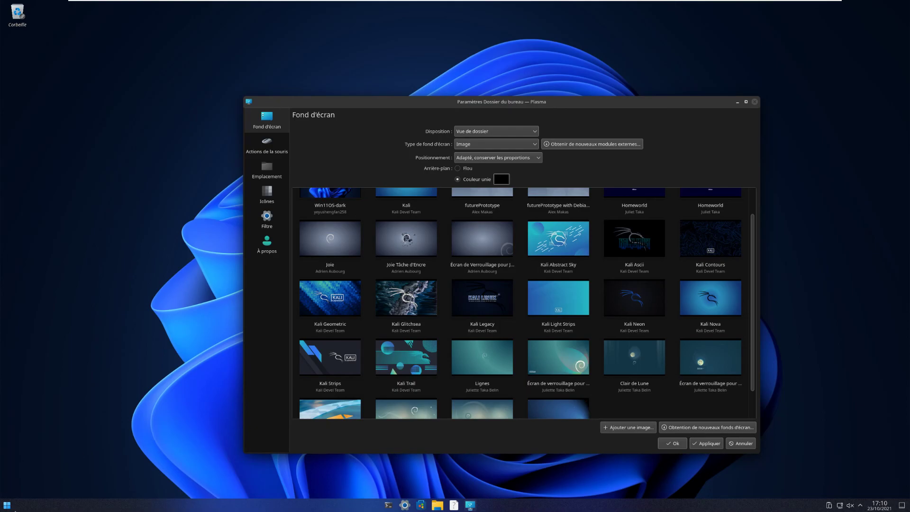
{"action": "left_click", "coordinate": [7, 505]}
{"action": "left_click", "coordinate": [190, 261]}
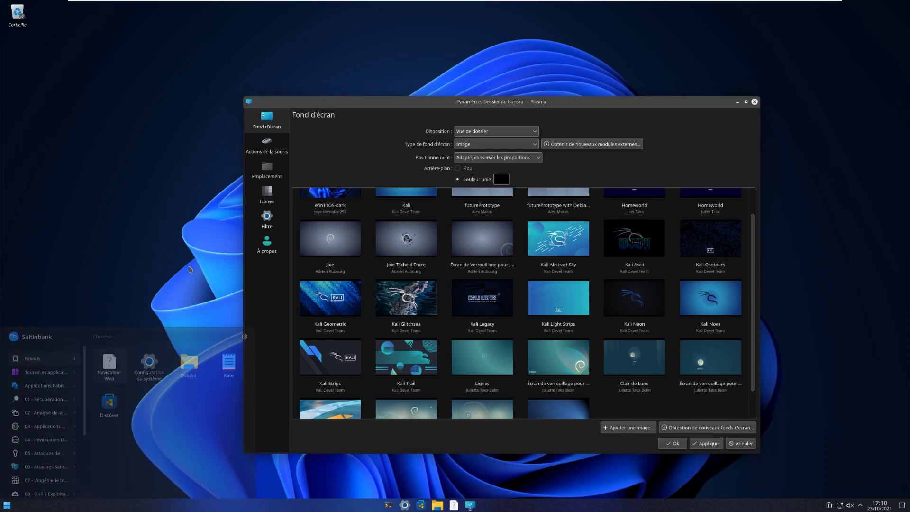
{"action": "left_click", "coordinate": [404, 300]}
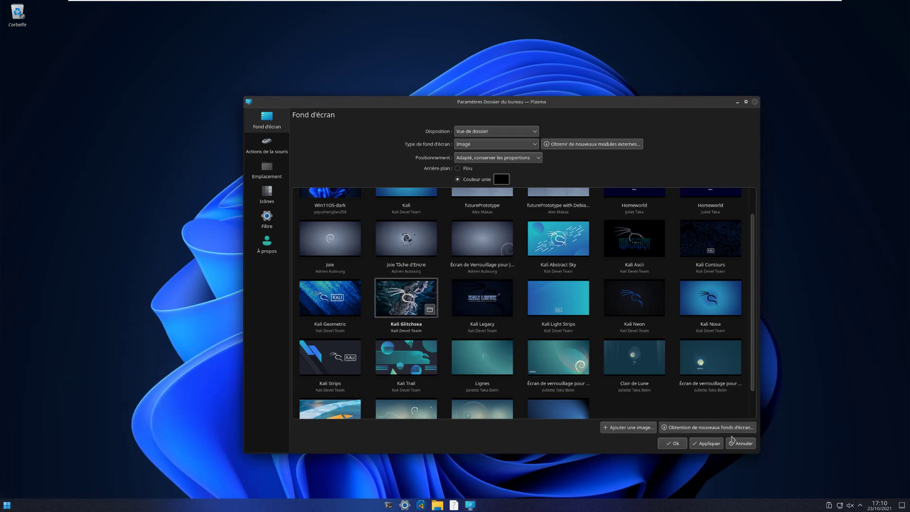
{"action": "left_click", "coordinate": [704, 444]}
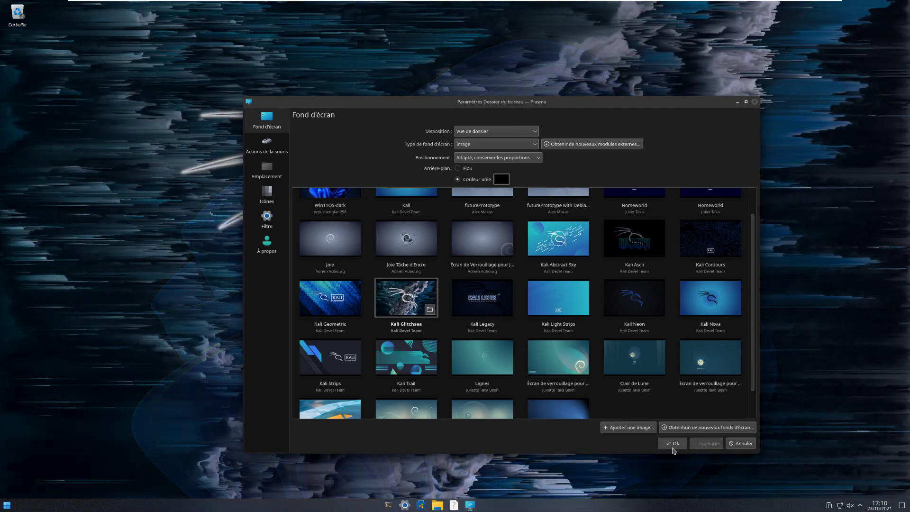
{"action": "left_click", "coordinate": [673, 444]}
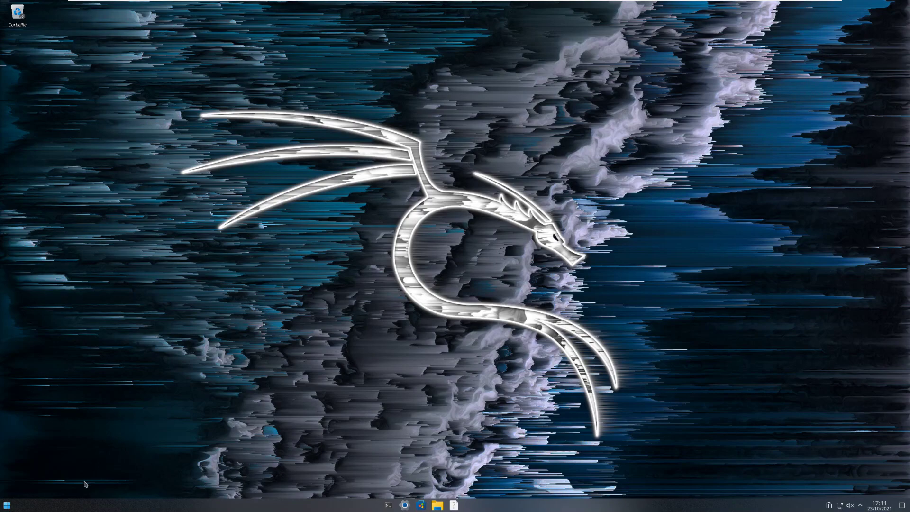
Open the user account settings from the launcher, then close them and the launcher.
{"action": "left_click", "coordinate": [6, 505]}
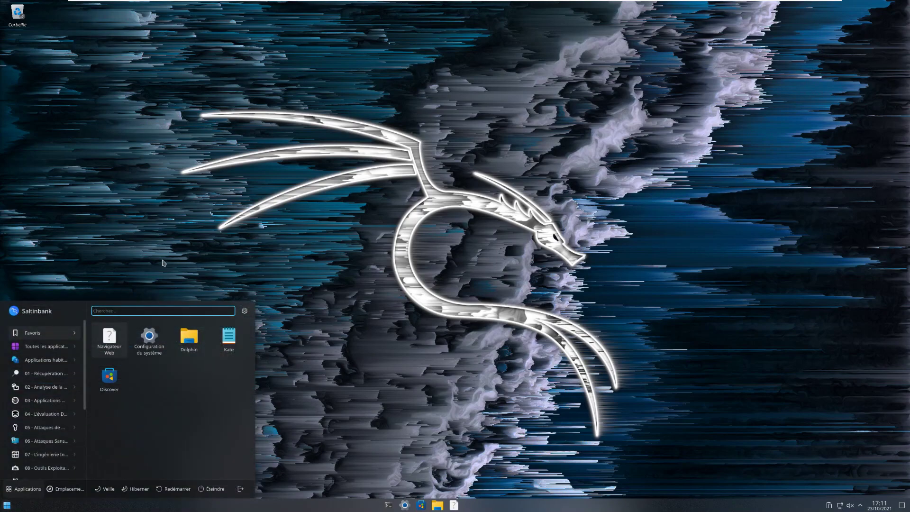
{"action": "left_click", "coordinate": [19, 319]}
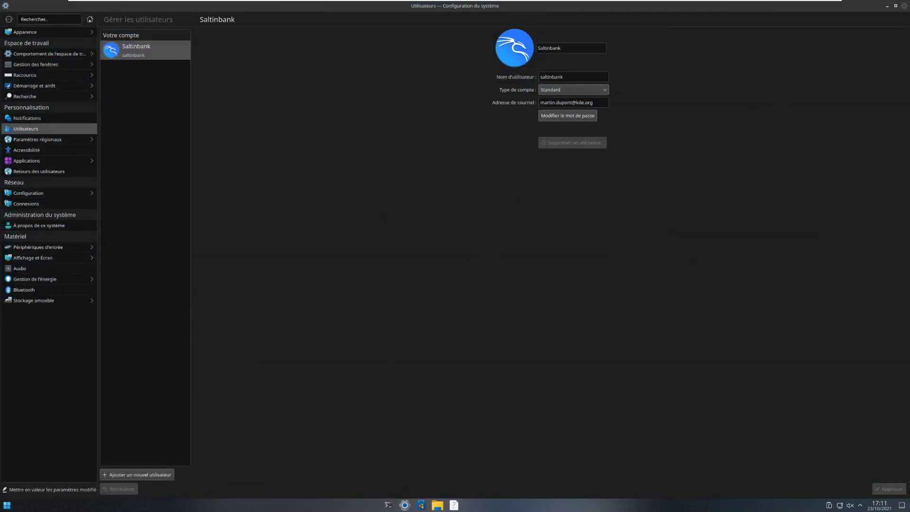
{"action": "left_click", "coordinate": [905, 6]}
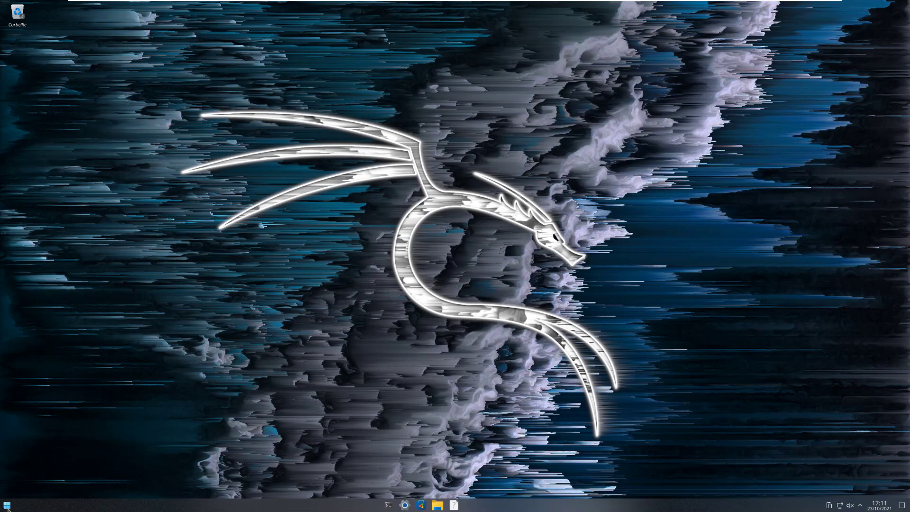
{"action": "left_click", "coordinate": [7, 506]}
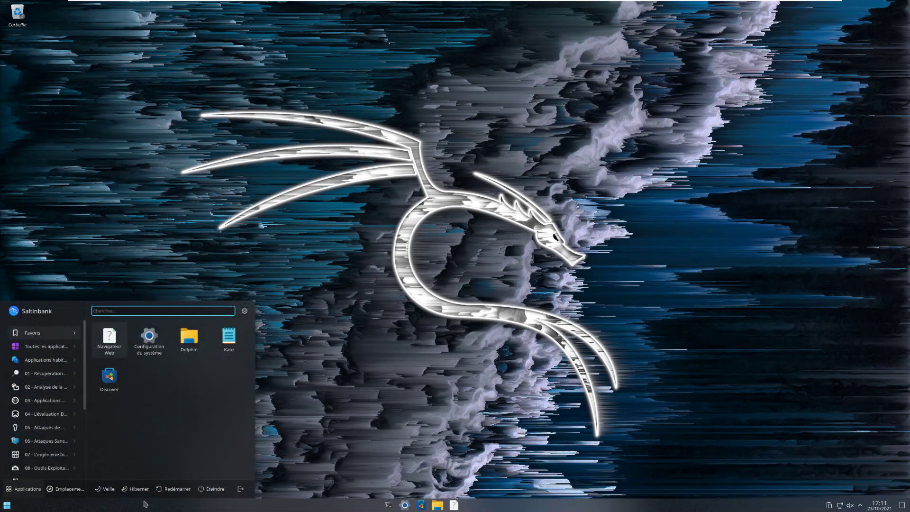
{"action": "left_click", "coordinate": [213, 492]}
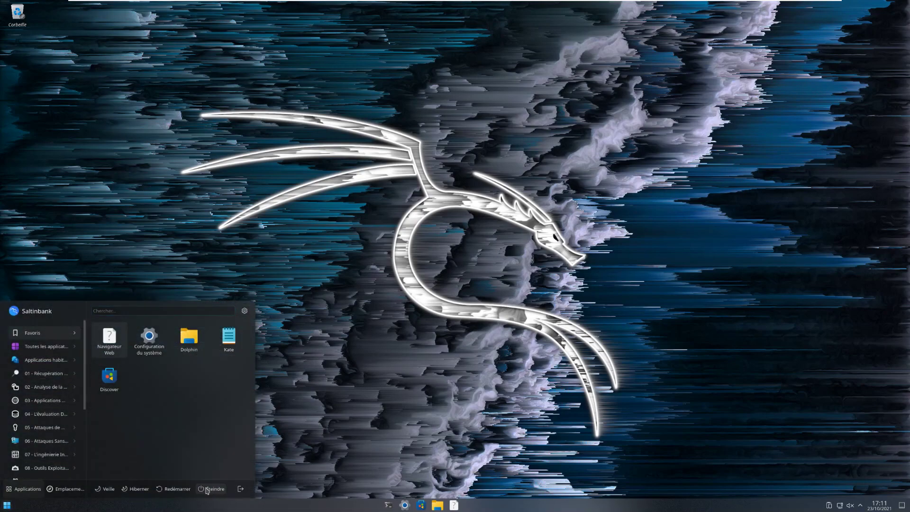
{"action": "left_click", "coordinate": [487, 247]}
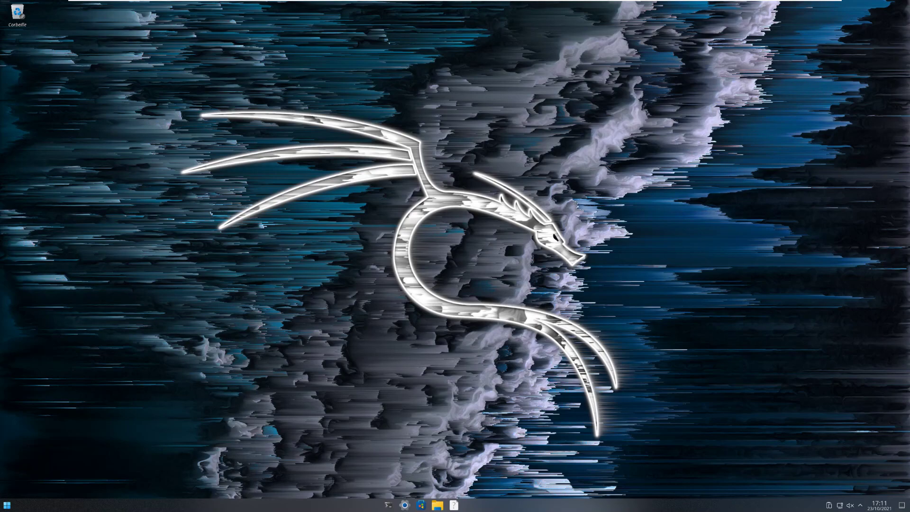
Choose Déconnexion from the launcher's leave options to start the logout countdown.
{"action": "left_click", "coordinate": [7, 504]}
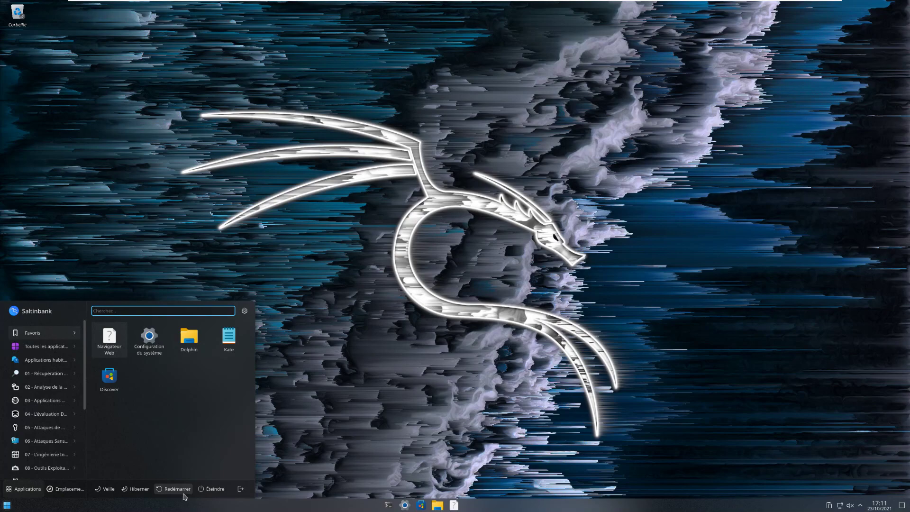
{"action": "left_click", "coordinate": [241, 489]}
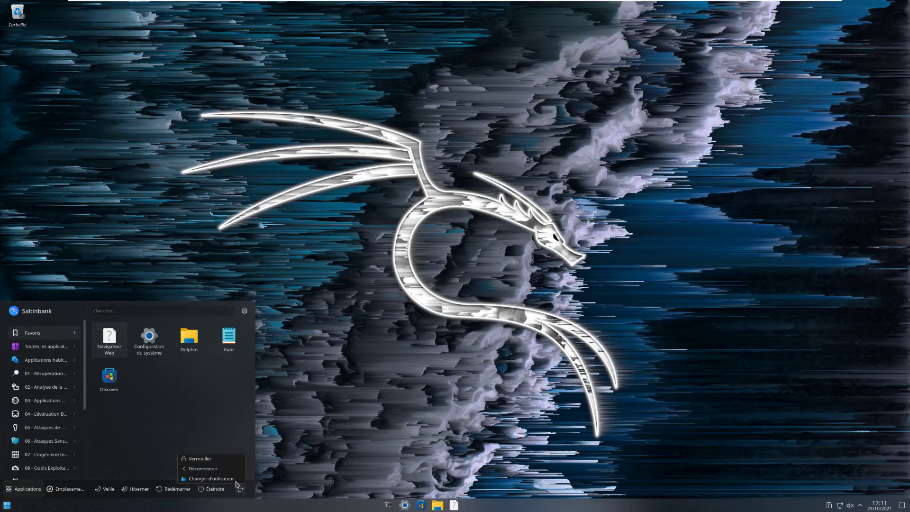
{"action": "left_click", "coordinate": [212, 469]}
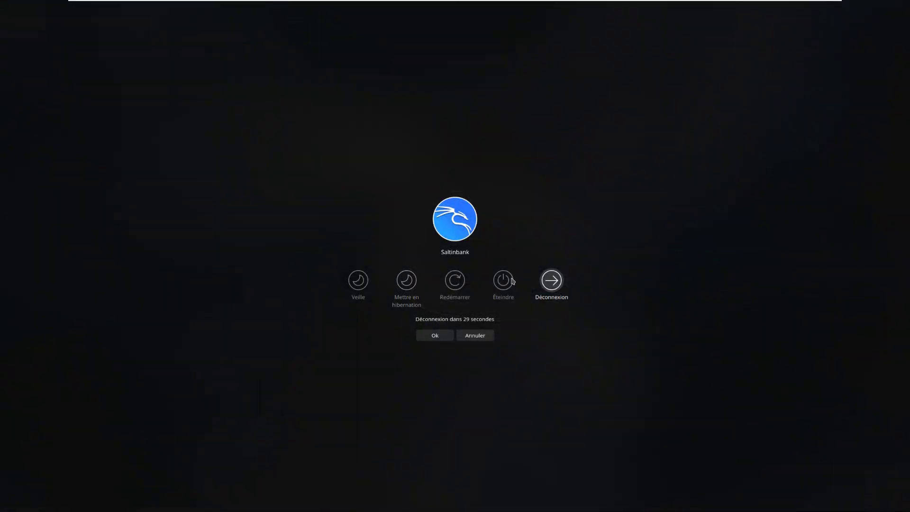
Confirm logout, select the Plasma (X11) session, and sign in with the account password.
{"action": "left_click", "coordinate": [557, 284]}
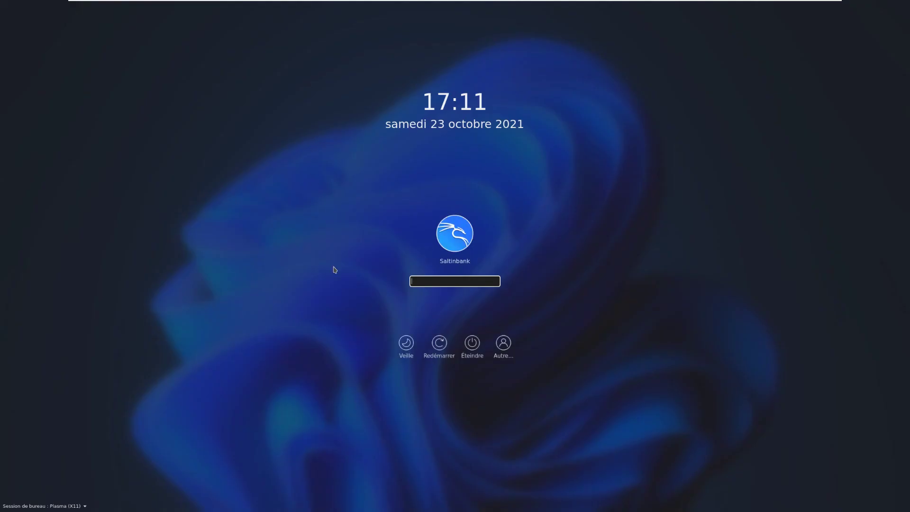
{"action": "left_click", "coordinate": [82, 505]}
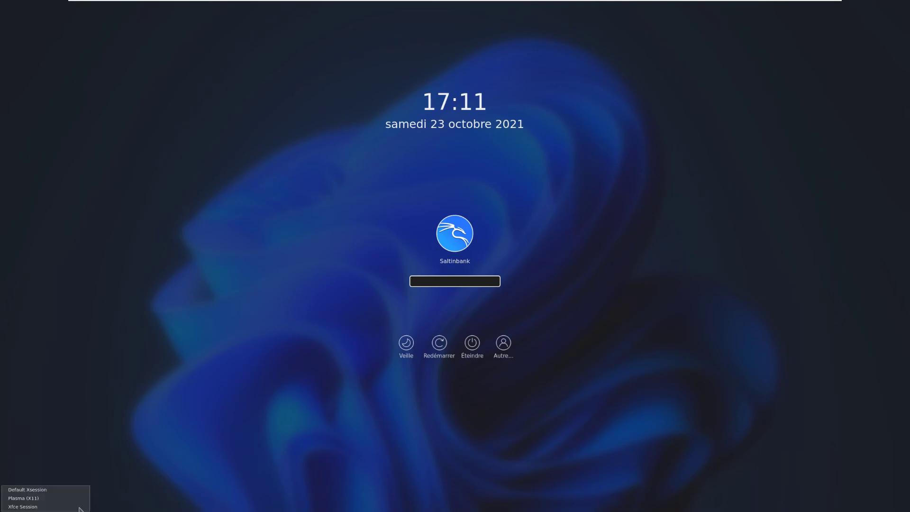
{"action": "left_click", "coordinate": [30, 499]}
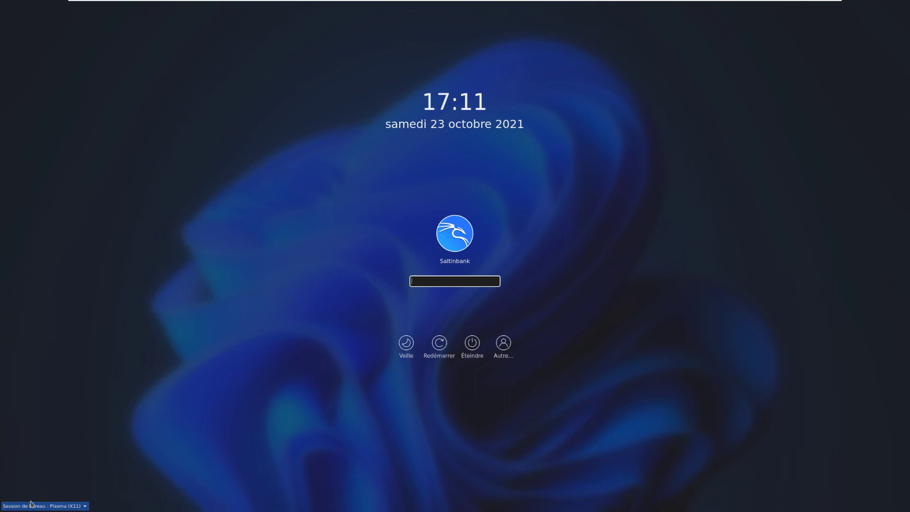
{"action": "left_click", "coordinate": [427, 287]}
{"action": "type", "text": "•••••••••••"}
{"action": "key", "text": "Return"}
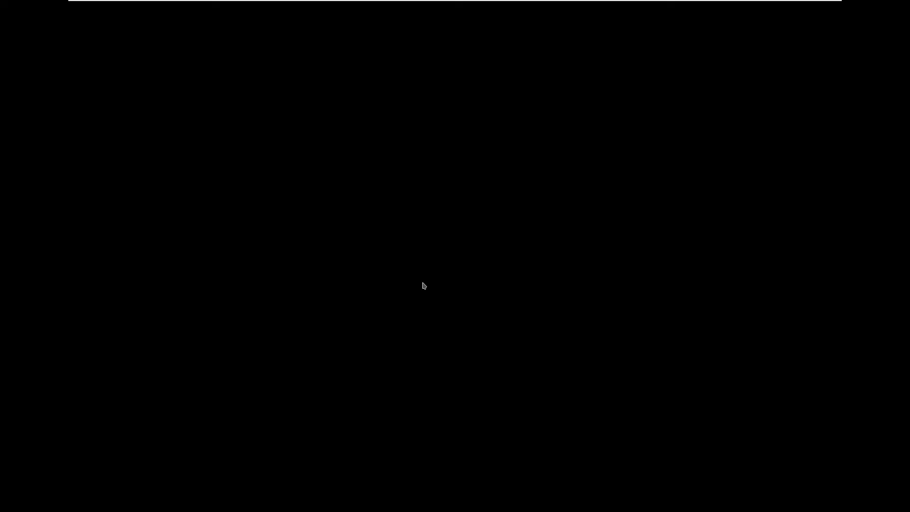